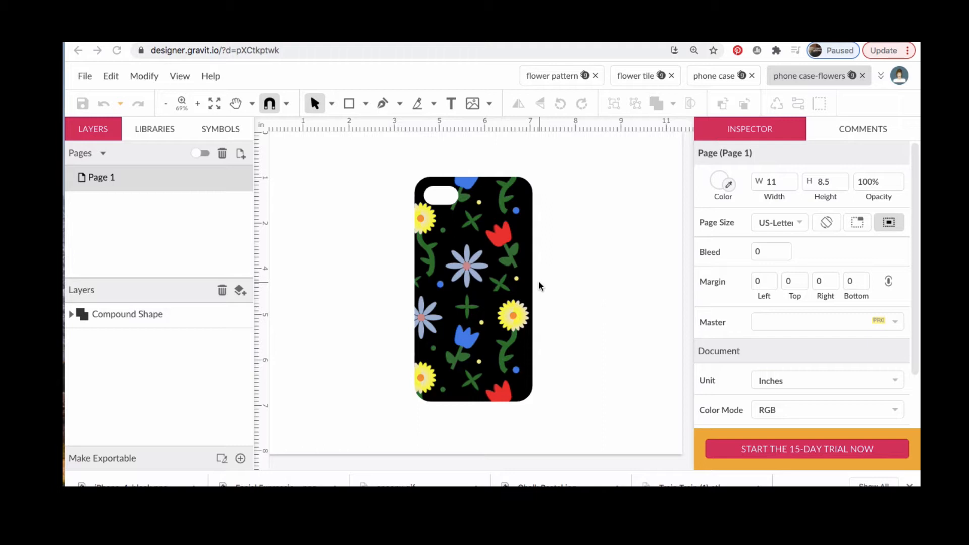
Create a new print design using the US-Letter Landscape (11x8.5 in) paper size.
left_click(88, 76)
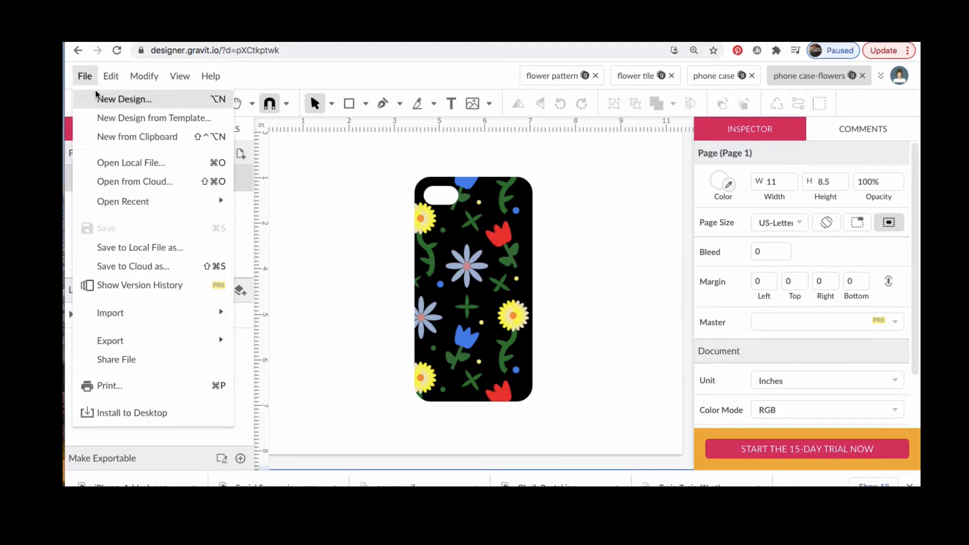
left_click(114, 101)
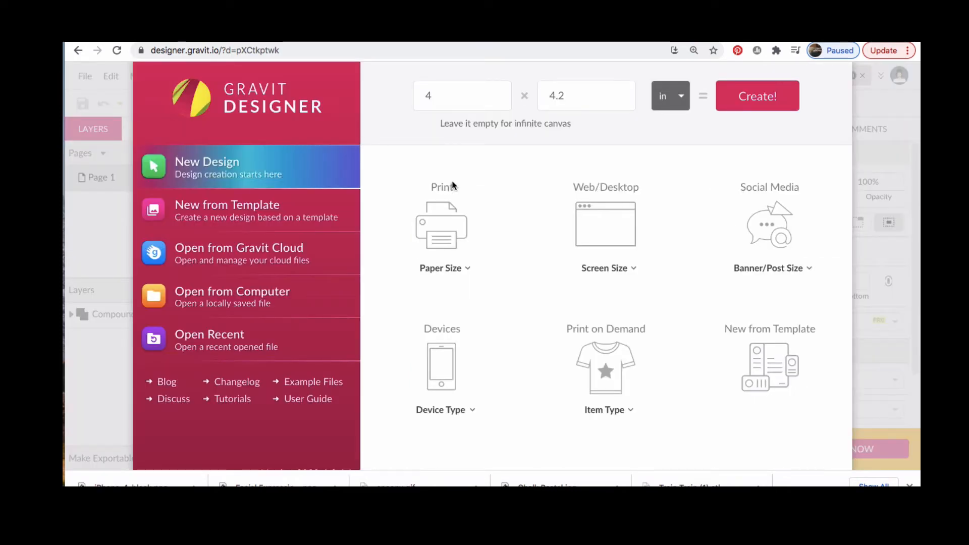
left_click(444, 229)
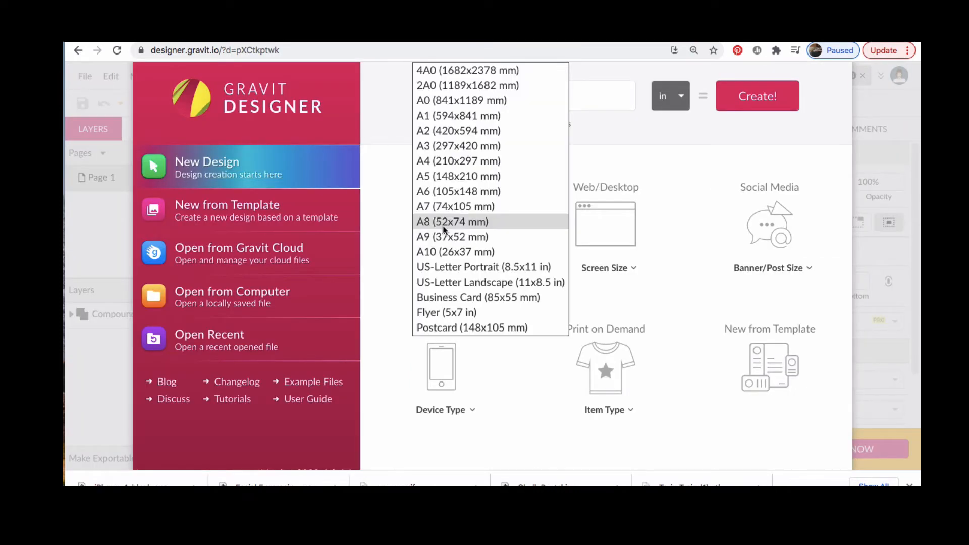
left_click(480, 282)
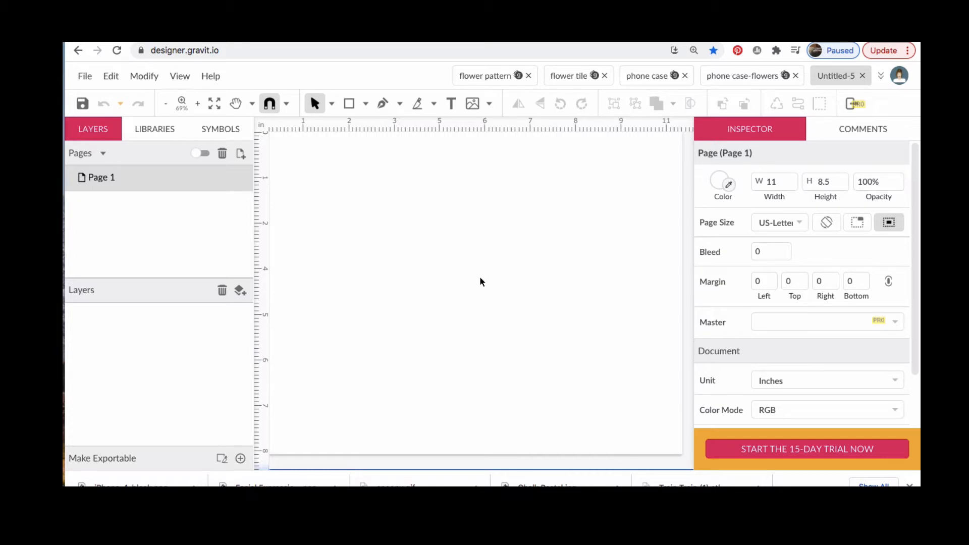
Draw a circle about 1.24 in across in the upper middle of the page with the Ellipse tool.
left_click(365, 104)
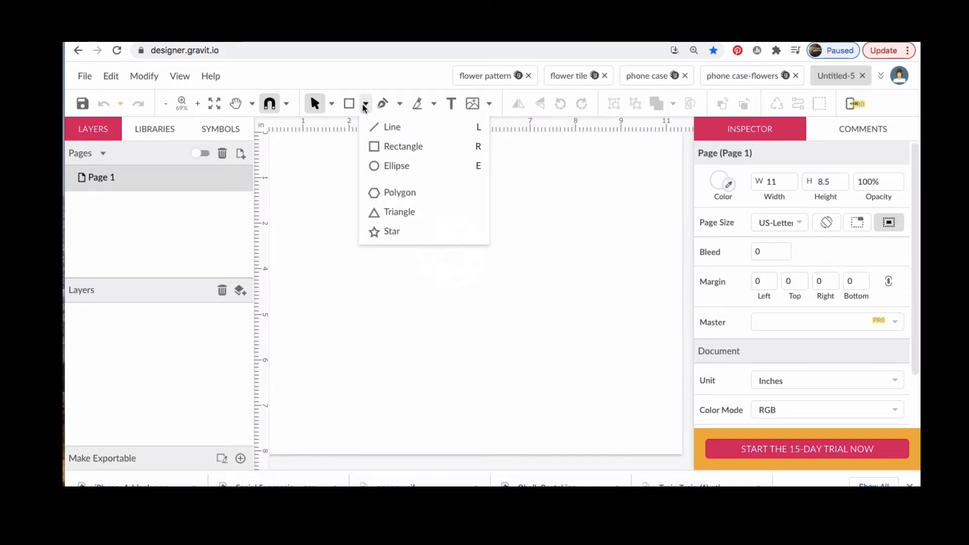
left_click(386, 165)
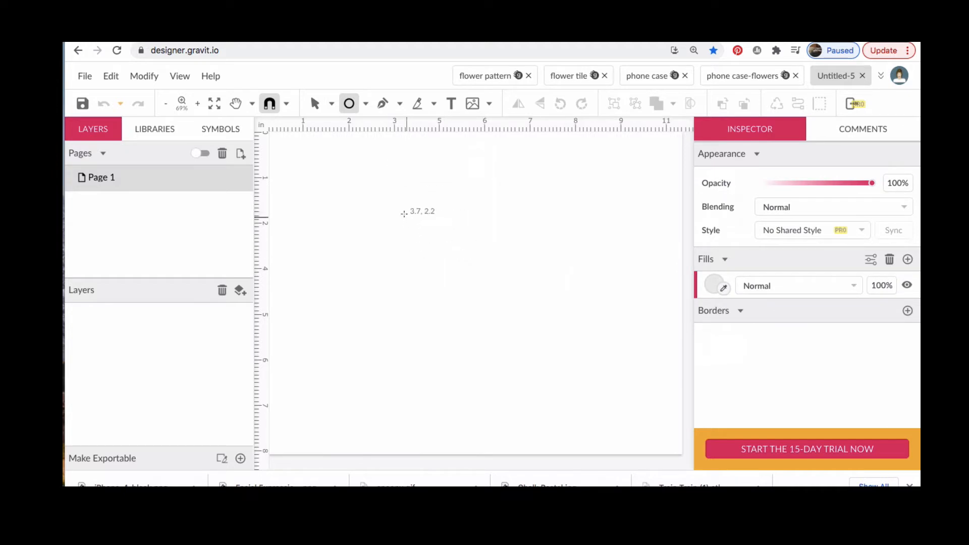
left_click_drag(406, 214, 454, 260)
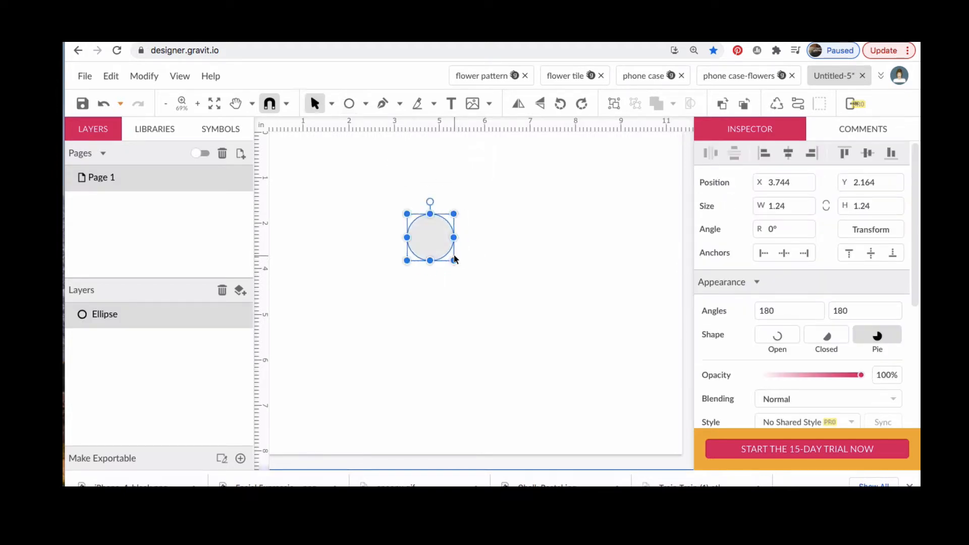
Change the circle's fill colour to the preset medium blue #4A86E8.
scroll(774, 320, "down", 5)
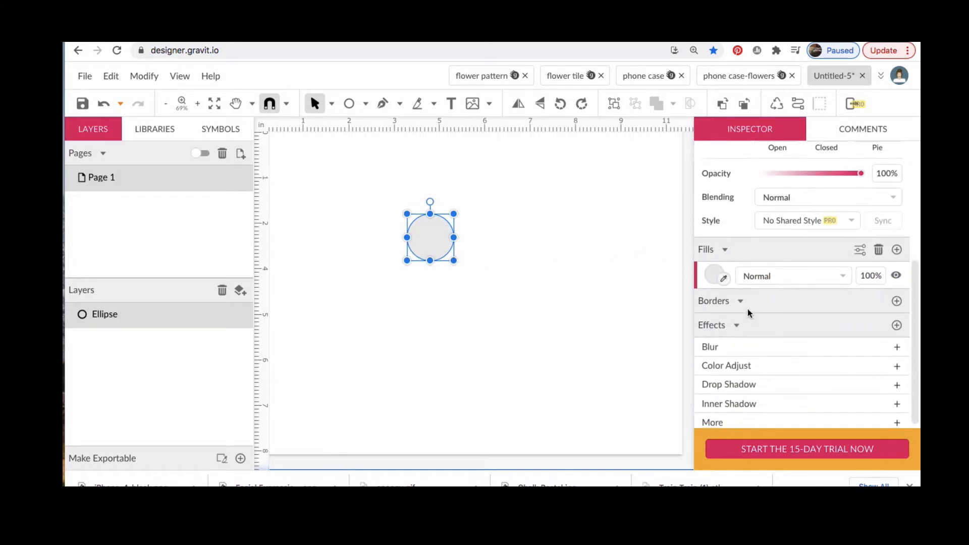
left_click(712, 270)
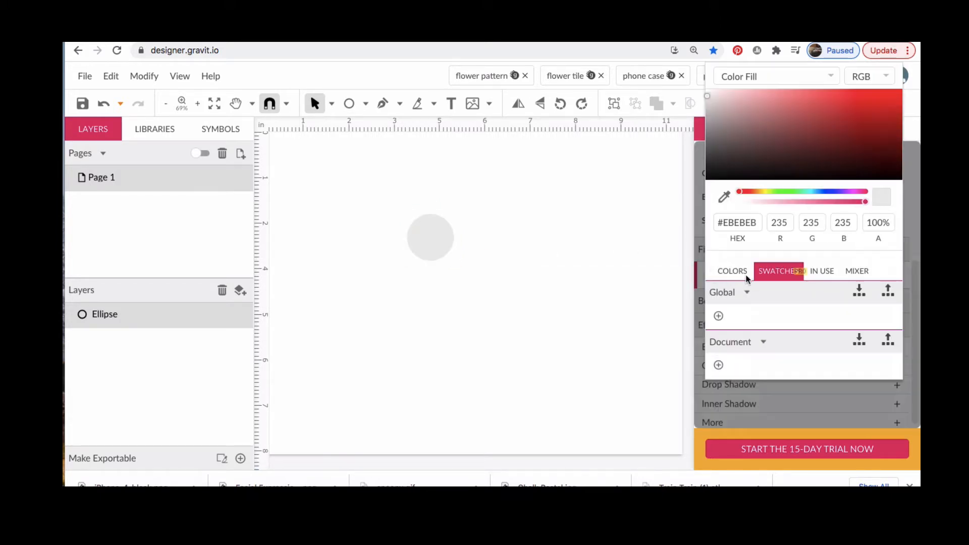
left_click(424, 236)
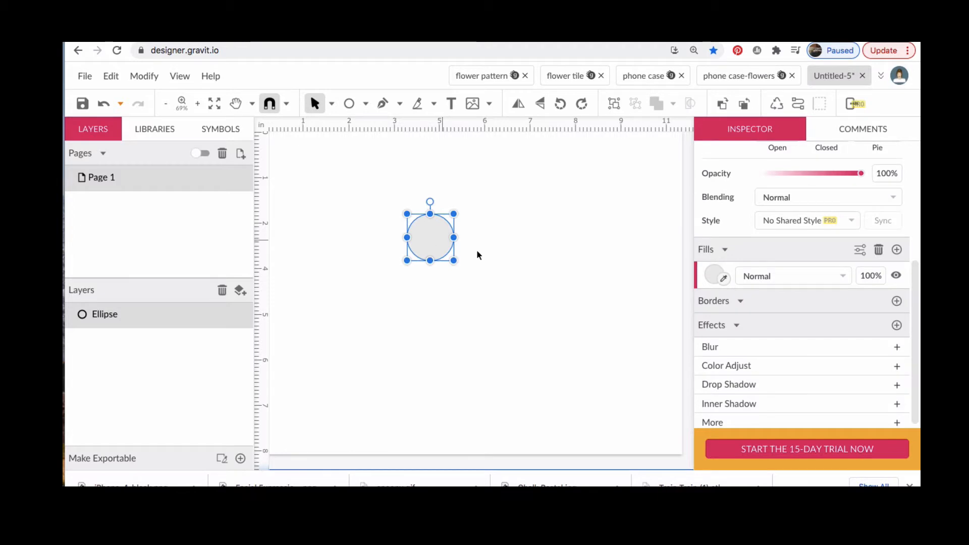
left_click(716, 278)
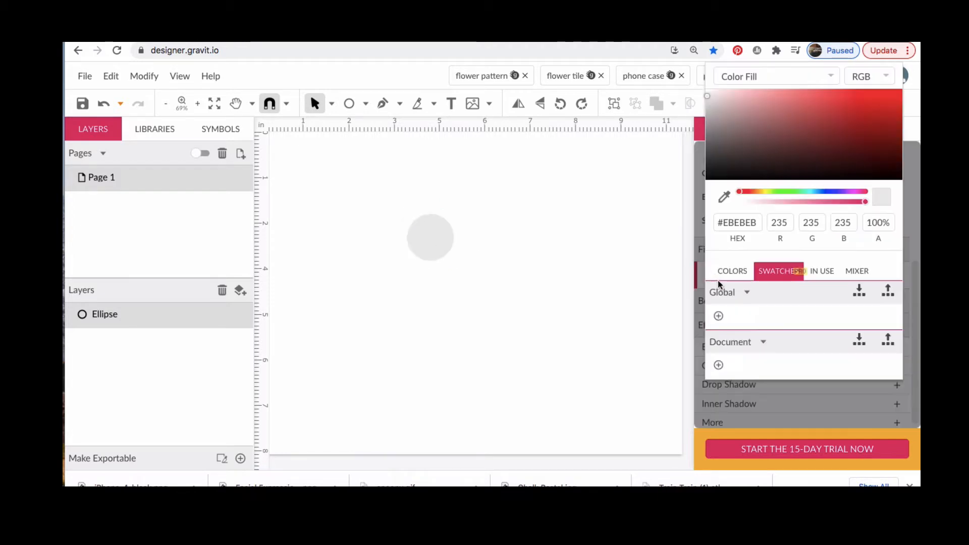
left_click(733, 273)
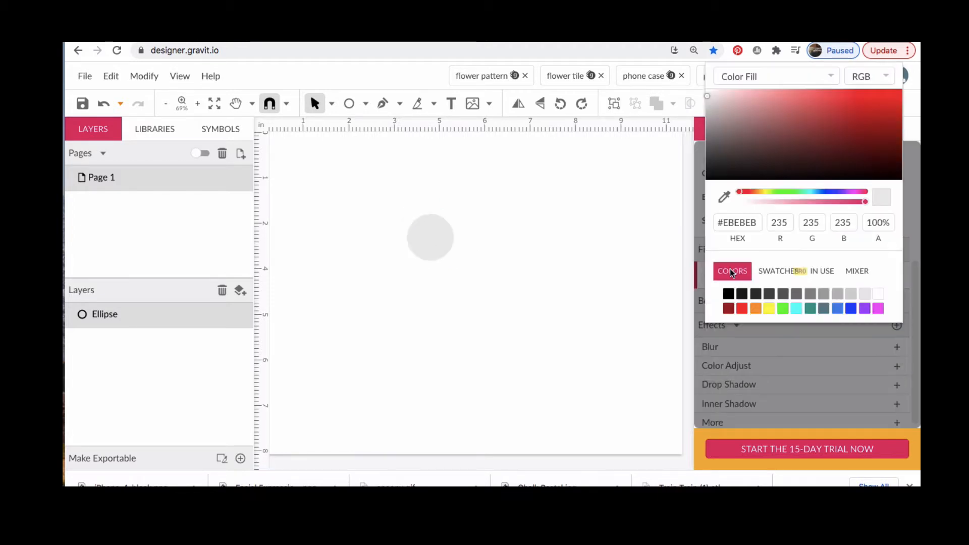
left_click(838, 308)
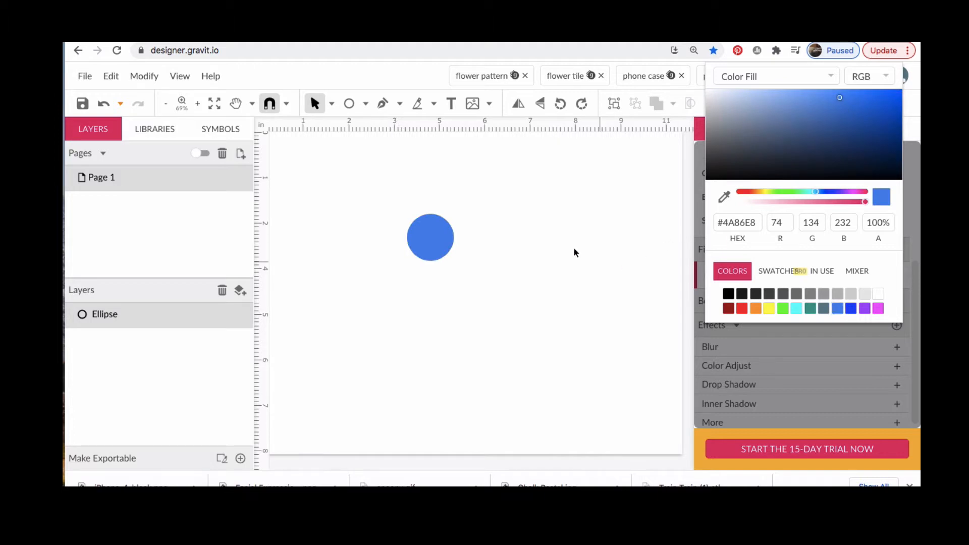
left_click(426, 237)
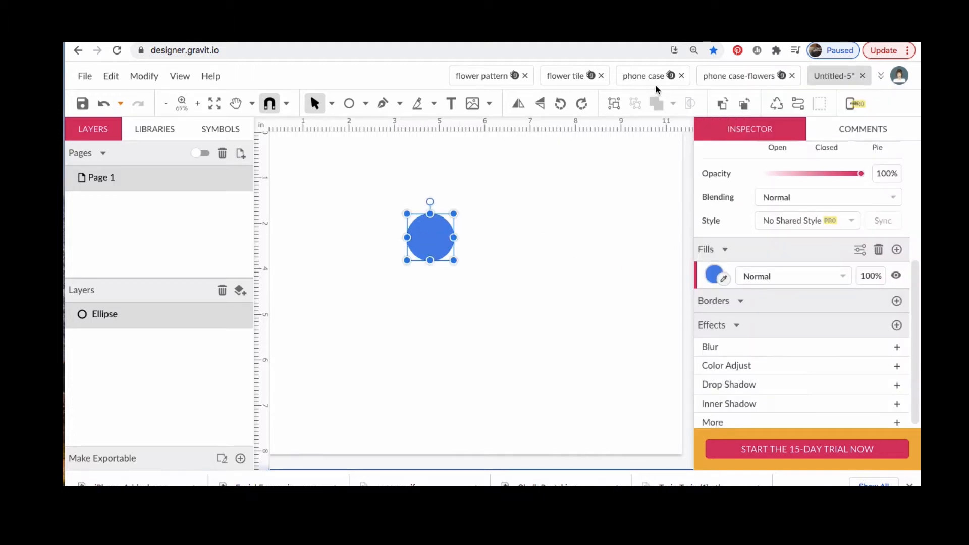
Convert the blue circle to a path and pull its uppermost anchor point upward to form a tapered petal.
left_click(797, 104)
left_click(332, 104)
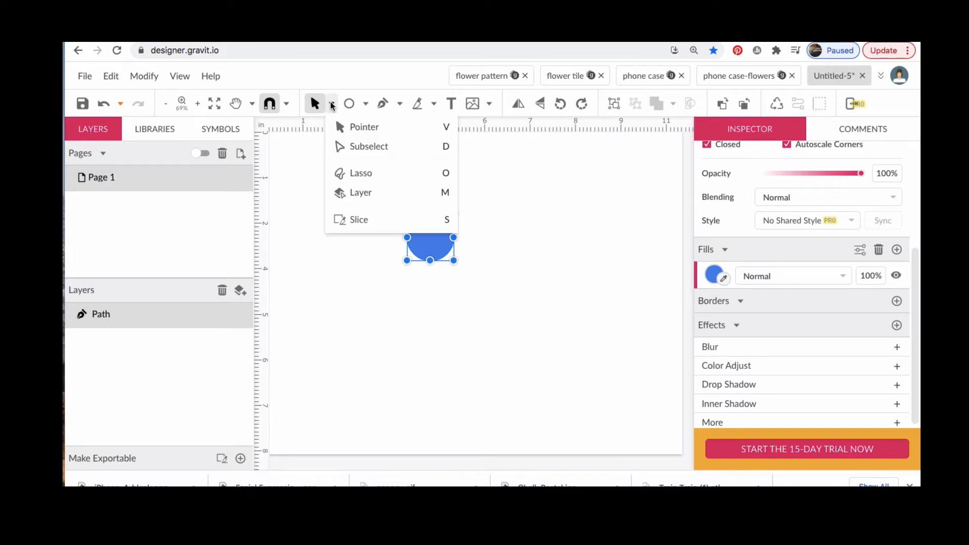
left_click(353, 144)
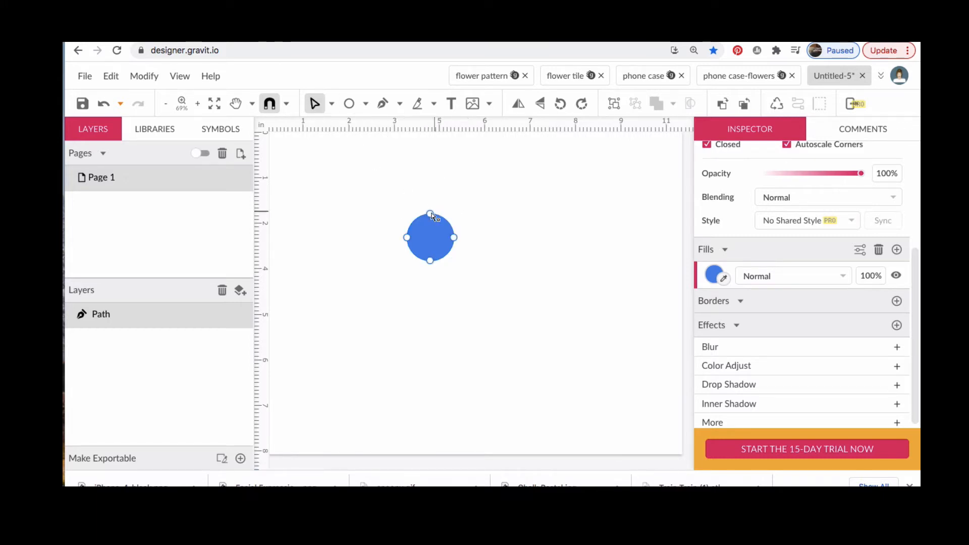
left_click_drag(430, 214, 433, 185)
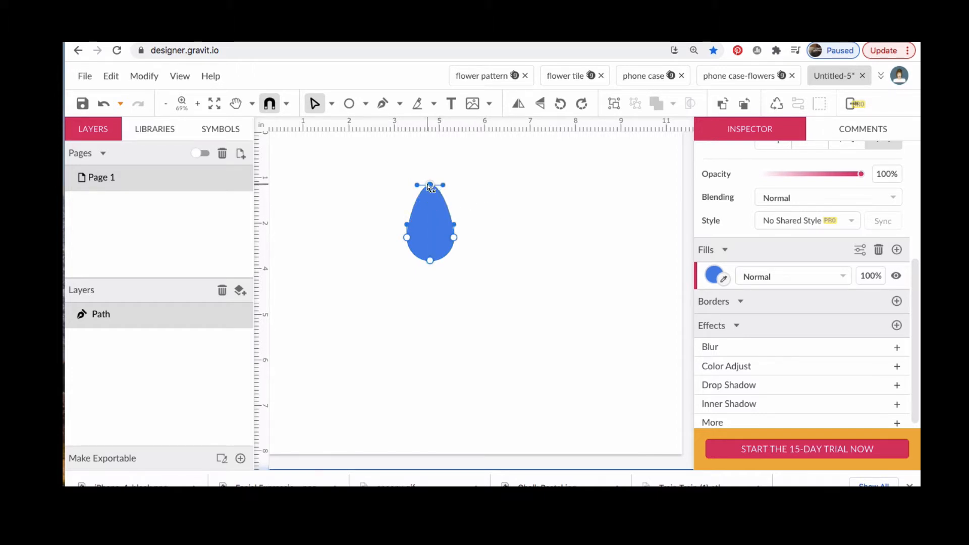
Duplicate the petal to the right of the original and tilt the copy clockwise.
left_click(332, 104)
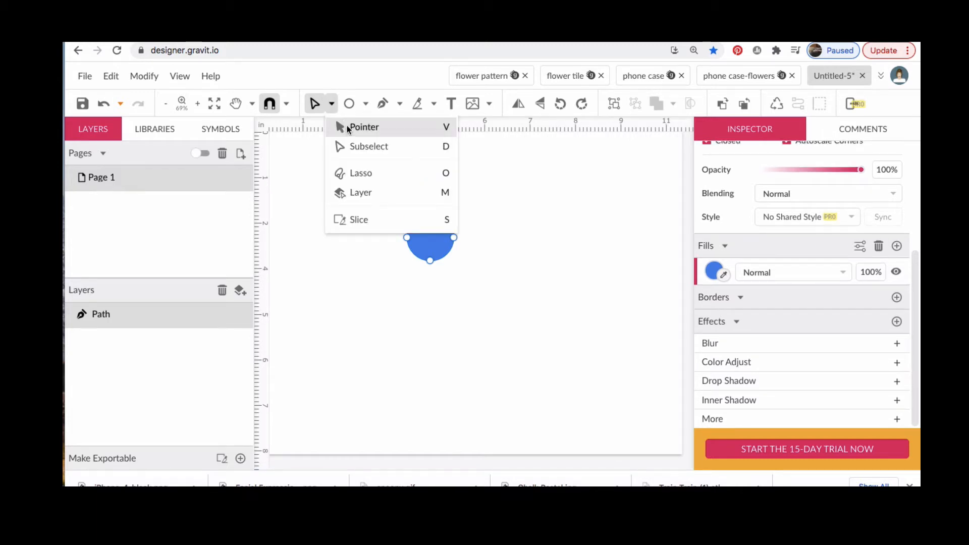
left_click(347, 126)
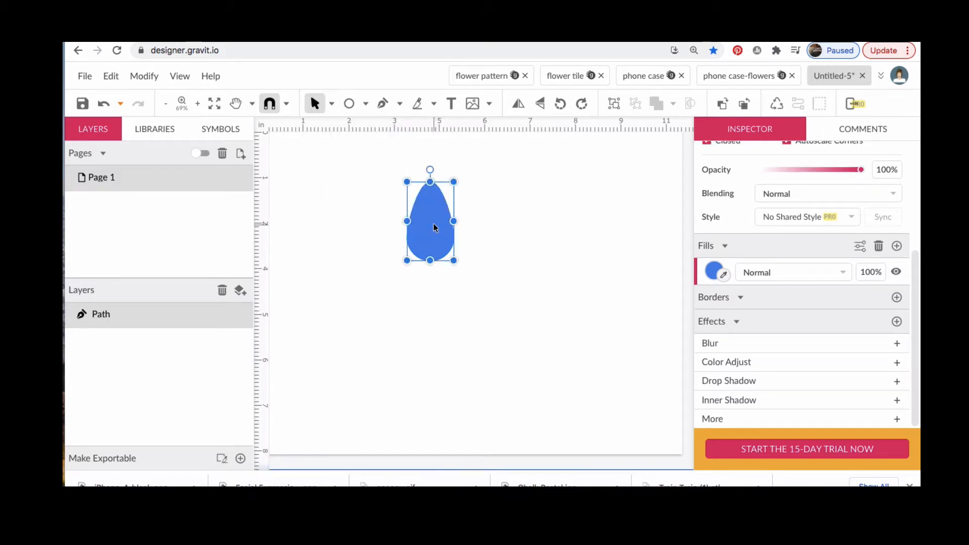
left_click_drag(434, 224, 494, 228, "alt")
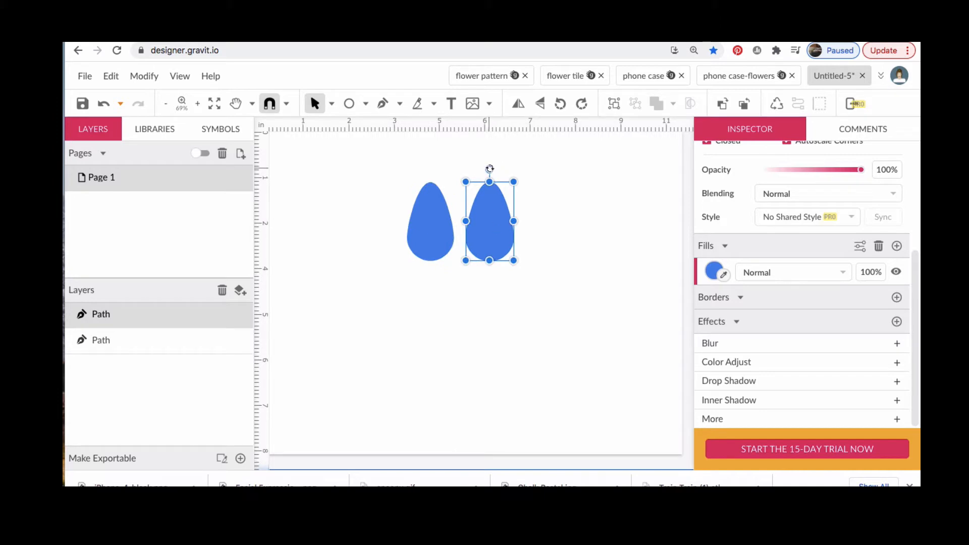
left_click_drag(489, 169, 517, 173)
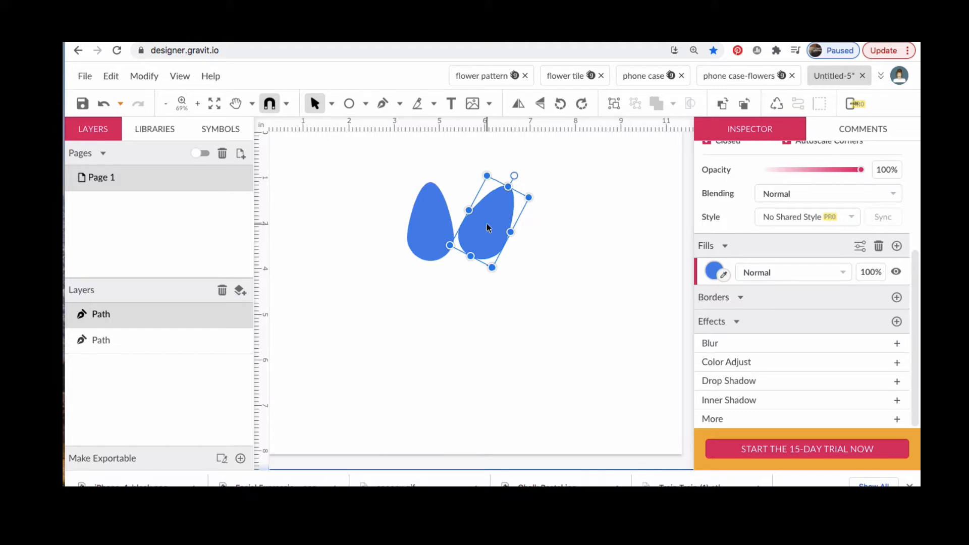
Copy the tilted petal to the other side, flip it horizontally, and overlap it with the upright petal's left edge.
left_click_drag(486, 224, 373, 224)
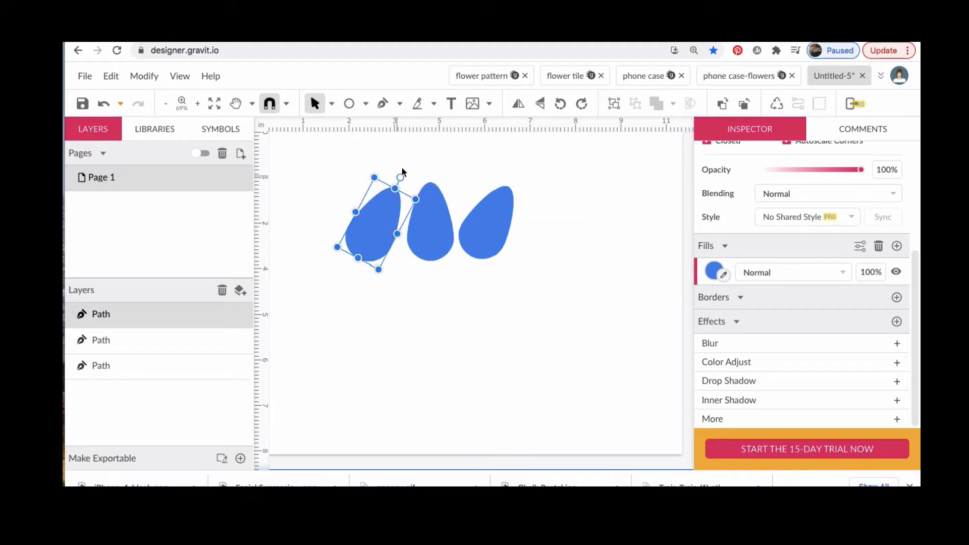
left_click(517, 105)
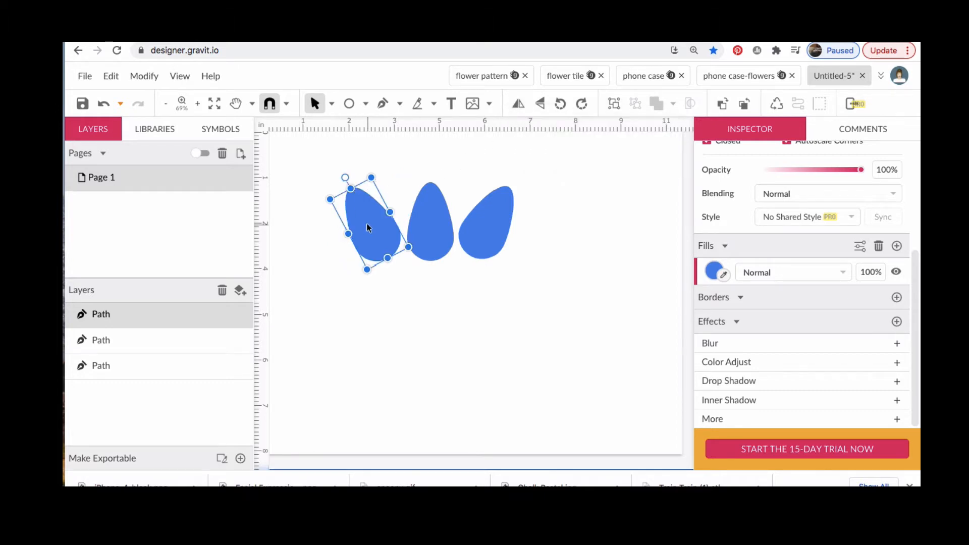
left_click_drag(367, 226, 402, 222)
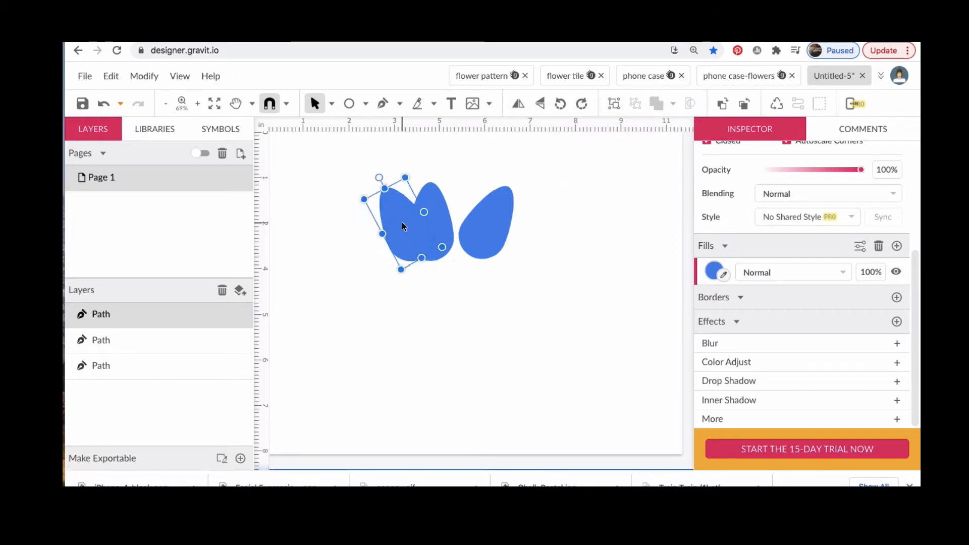
Move the right petal over the upright one and bring both side petals closer to the centre to form a tulip.
left_click_drag(490, 223, 462, 223)
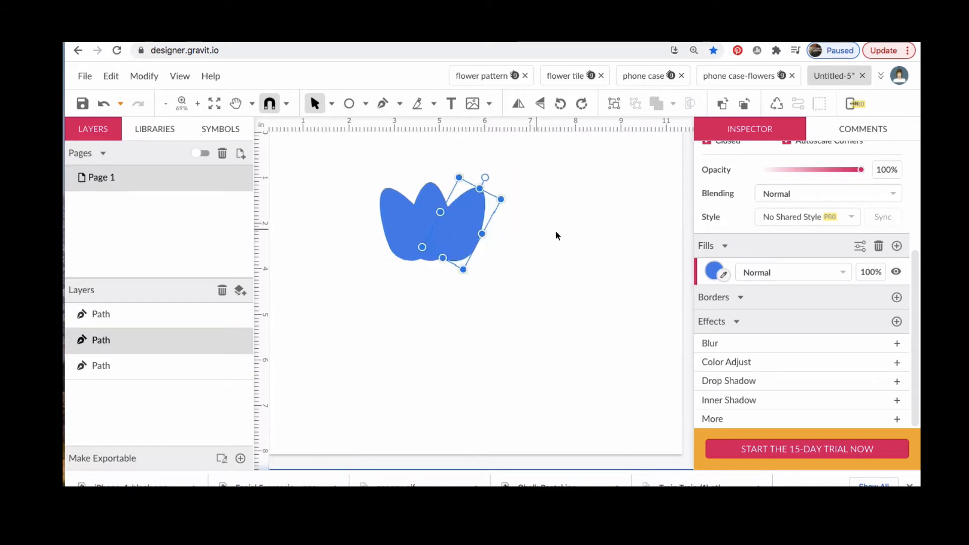
left_click(557, 278)
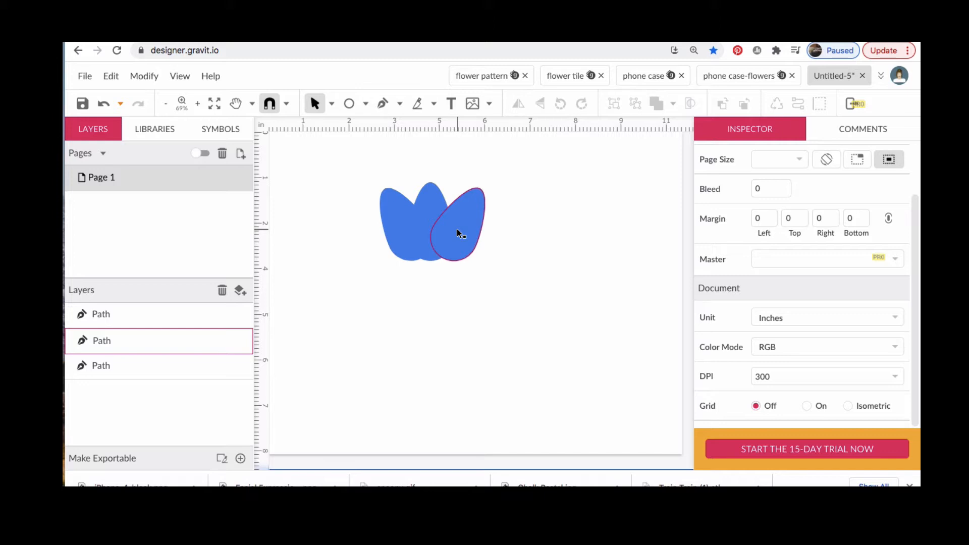
left_click_drag(459, 234, 409, 217)
left_click(541, 261)
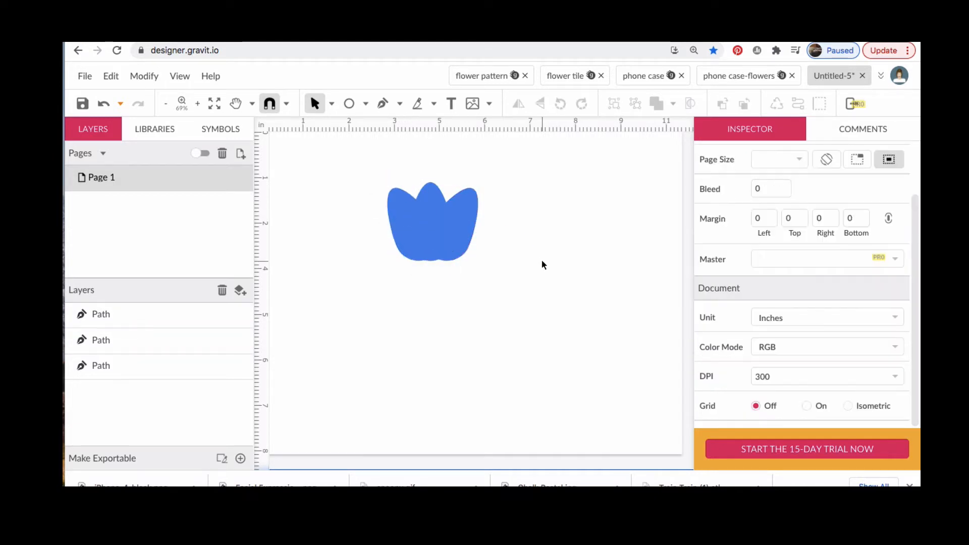
Nudge the right petal slightly left so the tulip looks symmetrical around the centre petal.
left_click(461, 230)
key("Left")
key("Left")
key("Left")
key("Left")
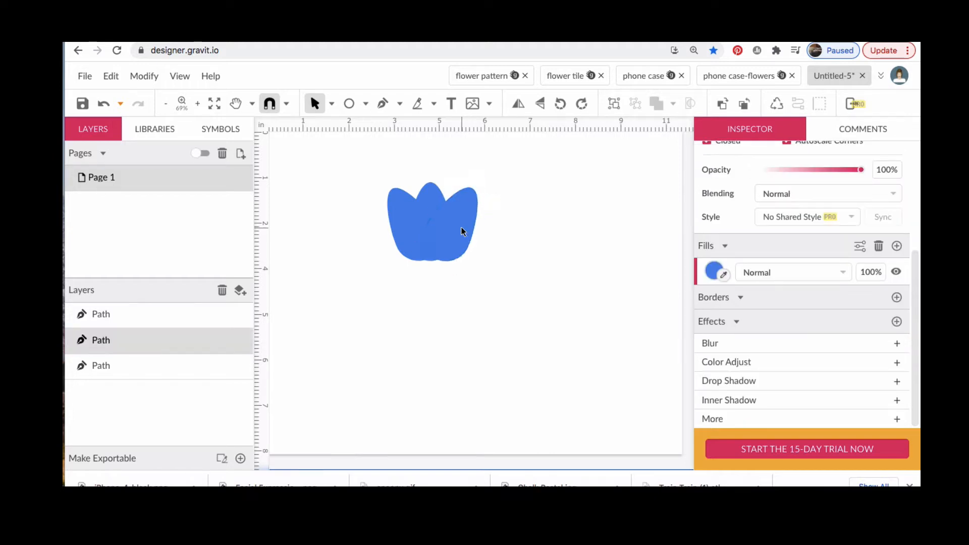
key("Left")
key("Left")
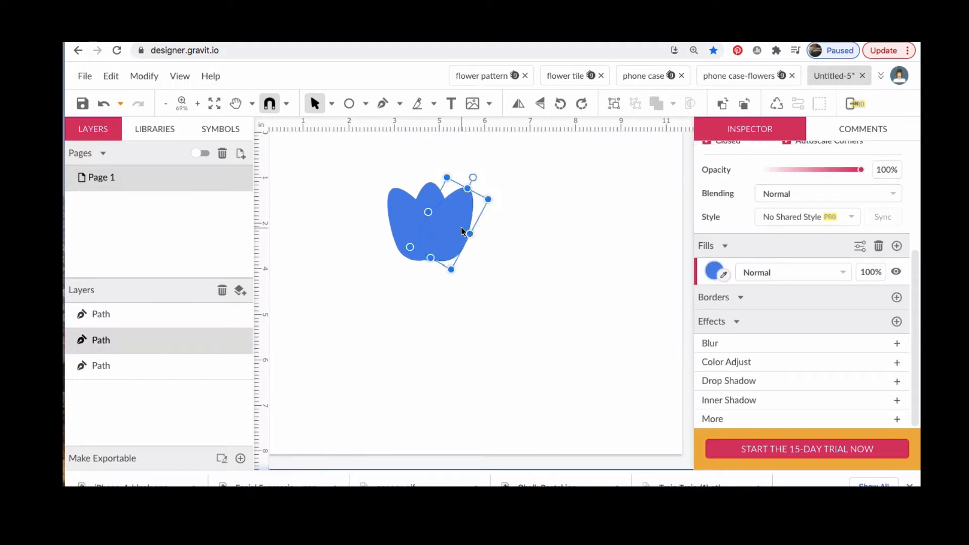
left_click(531, 252)
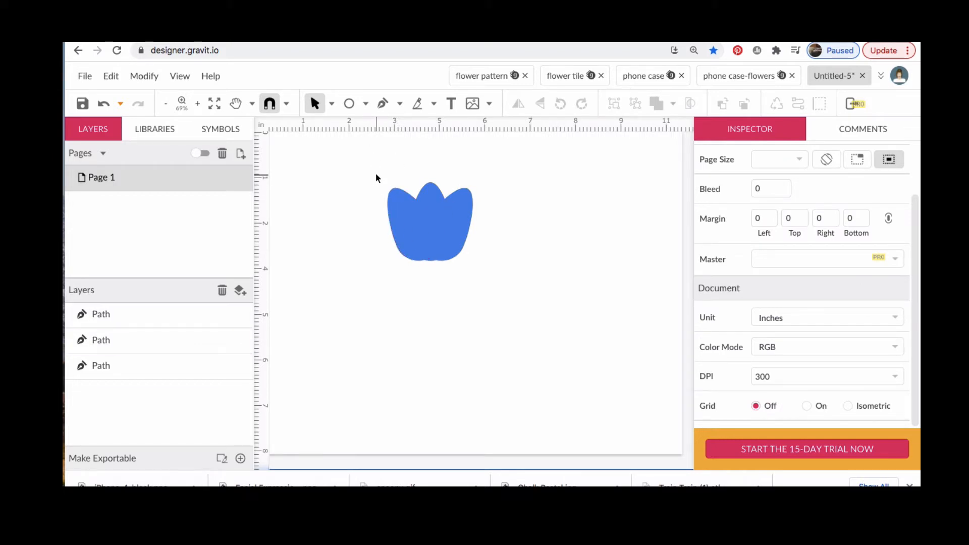
Combine all three petals into a single tulip shape with the Union operation.
left_click_drag(376, 174, 486, 286)
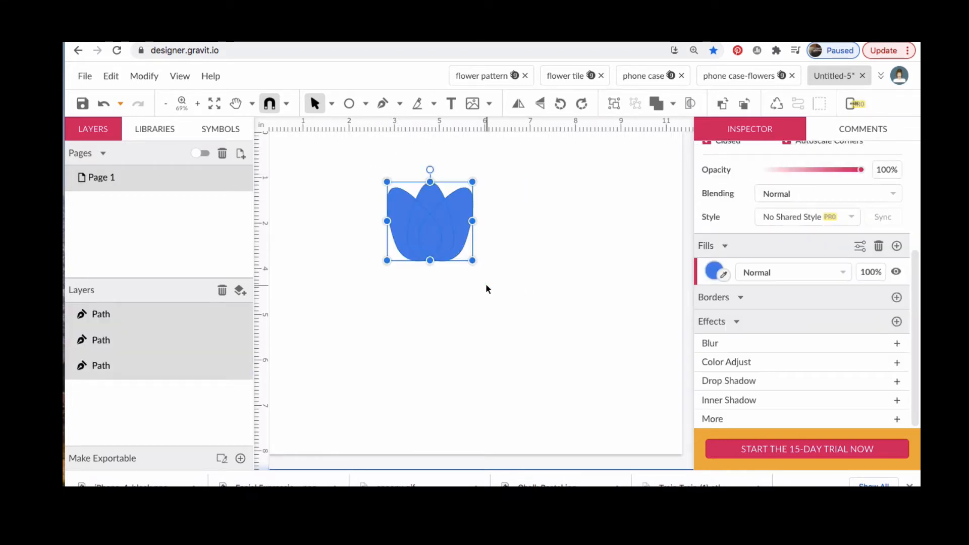
left_click(673, 104)
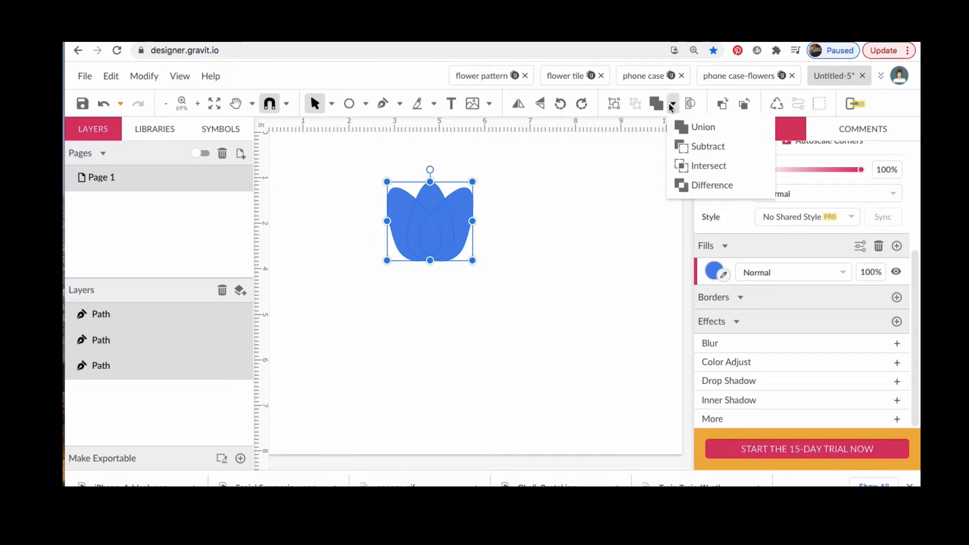
left_click(684, 128)
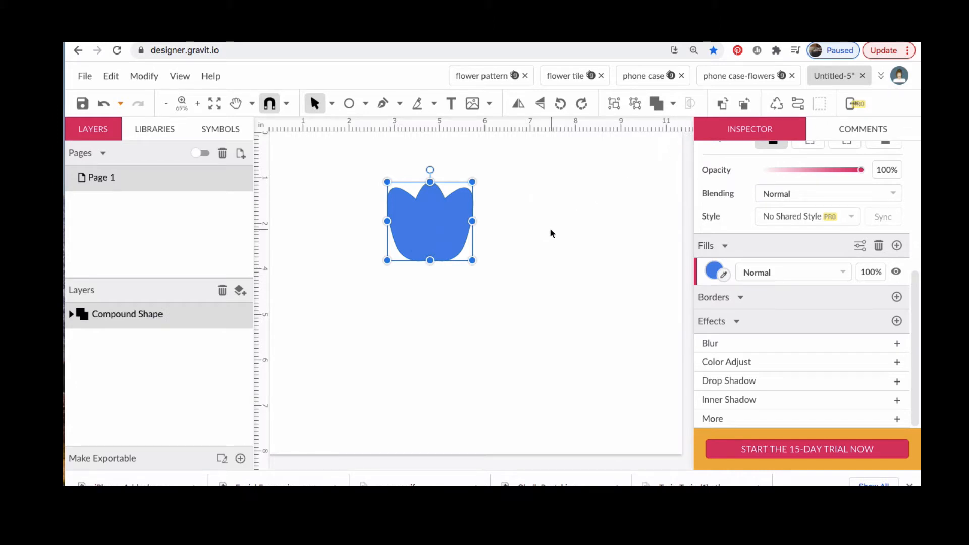
left_click(526, 241)
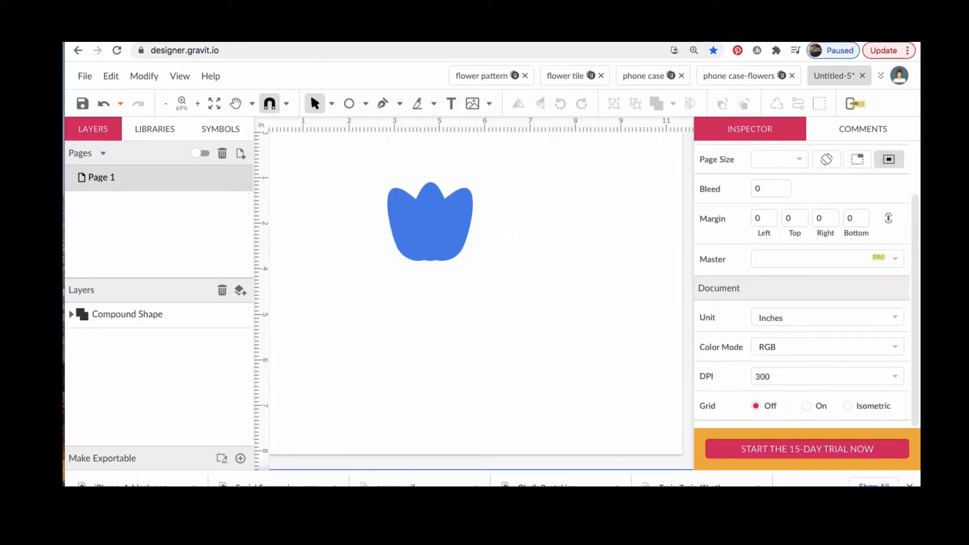
Draw a thin vertical rectangle about 0.26 by 2.8 inches as a stem, starting inside the tulip's base and extending down.
left_click(366, 104)
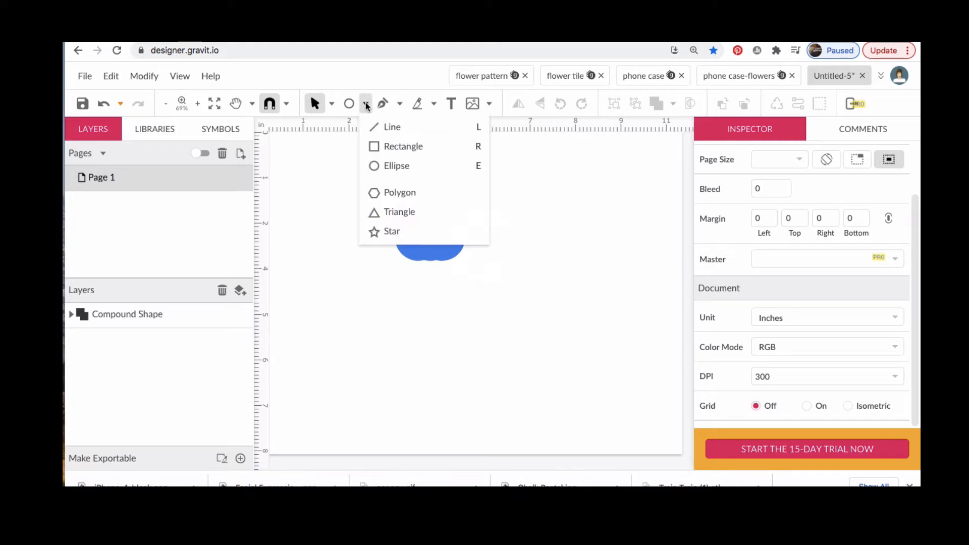
left_click(378, 143)
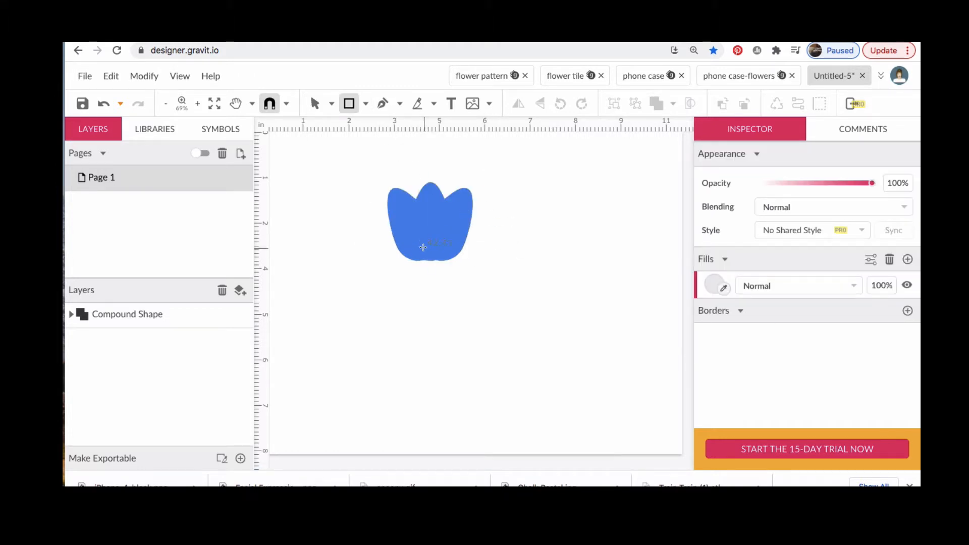
left_click_drag(427, 244, 433, 264)
left_click_drag(436, 303, 435, 354)
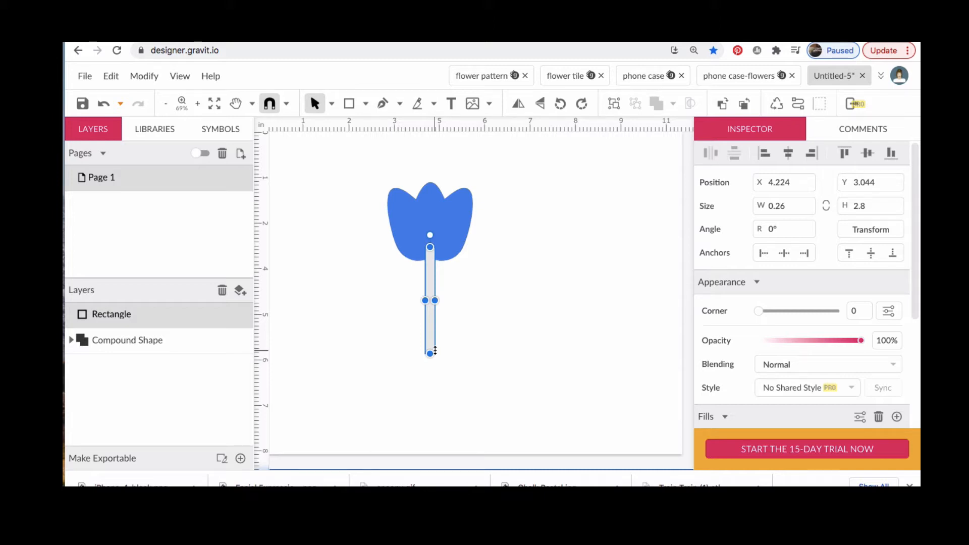
Fill the stem with dark green #359735.
scroll(763, 371, "down", 3)
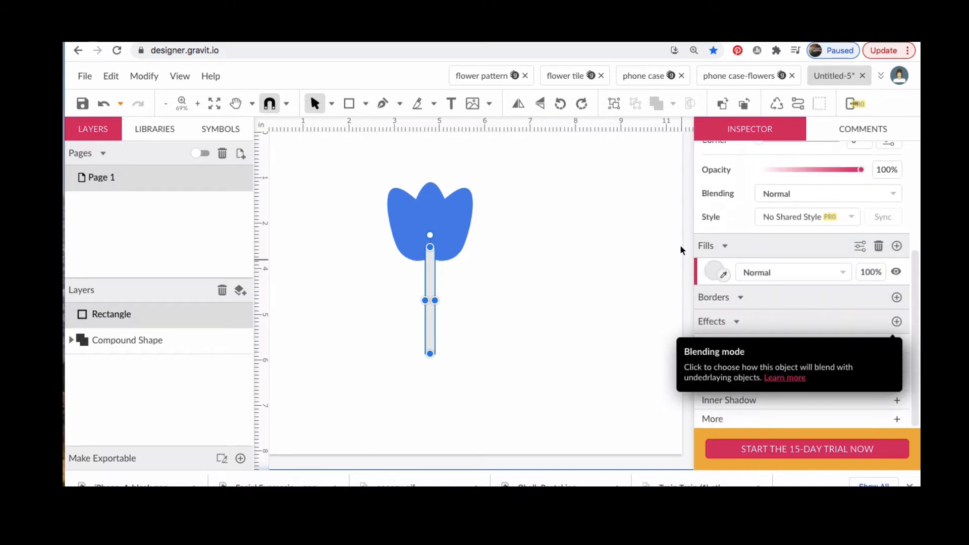
left_click(712, 270)
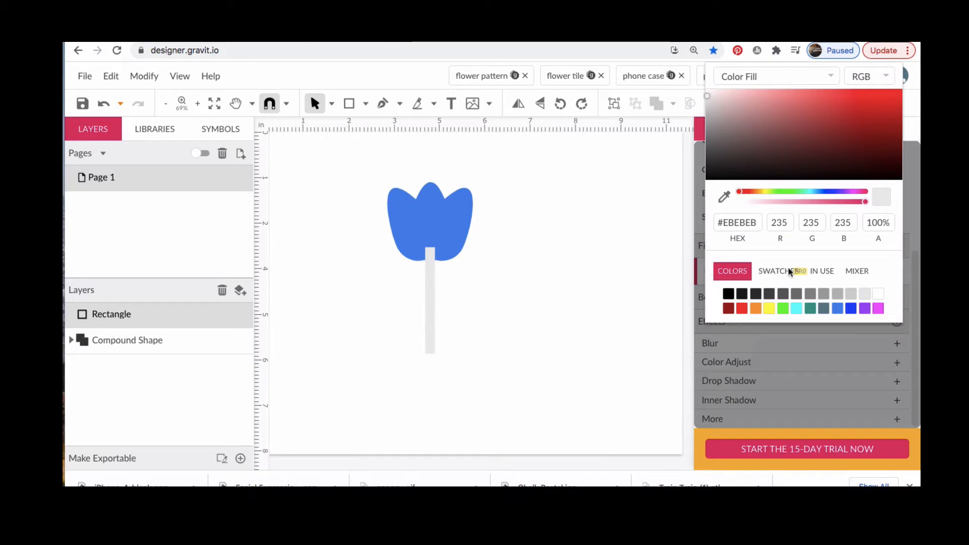
left_click(784, 308)
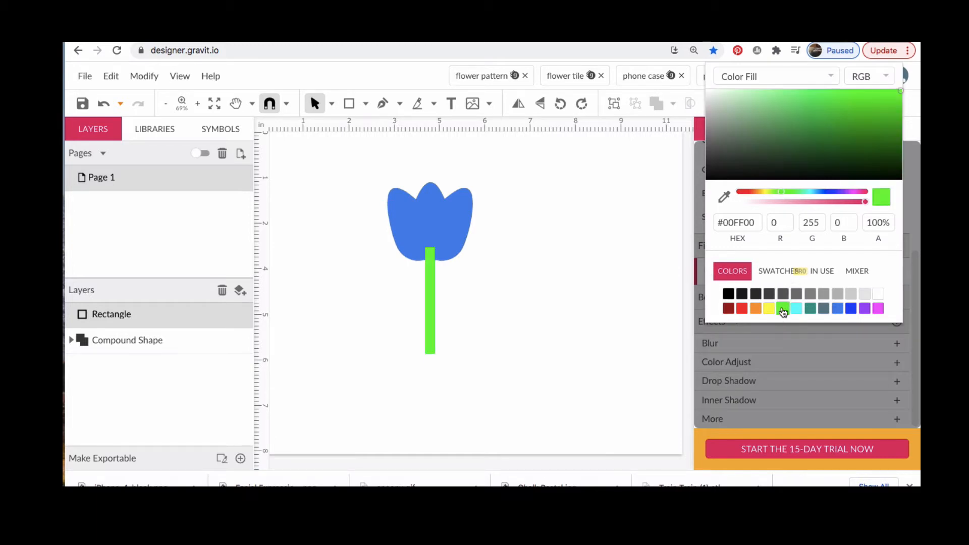
left_click(833, 128)
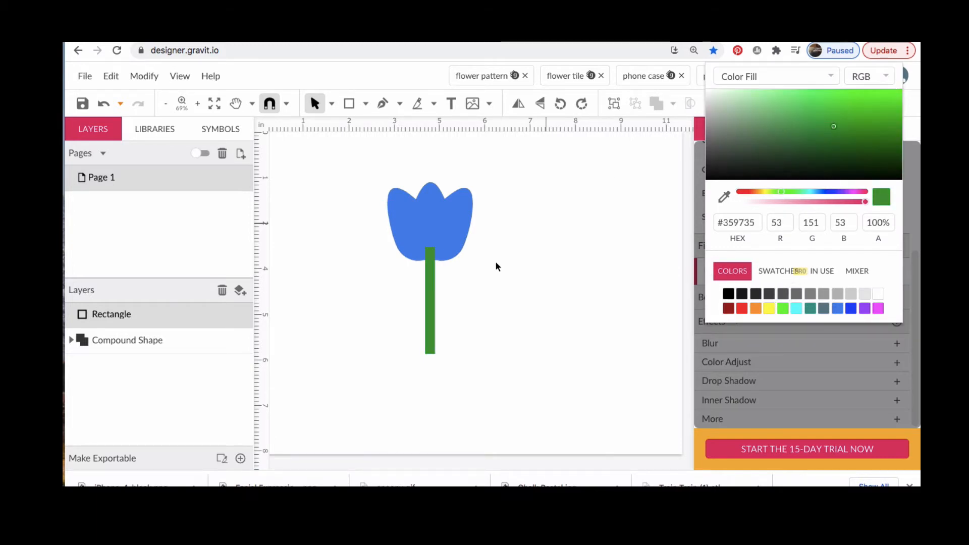
left_click(429, 325)
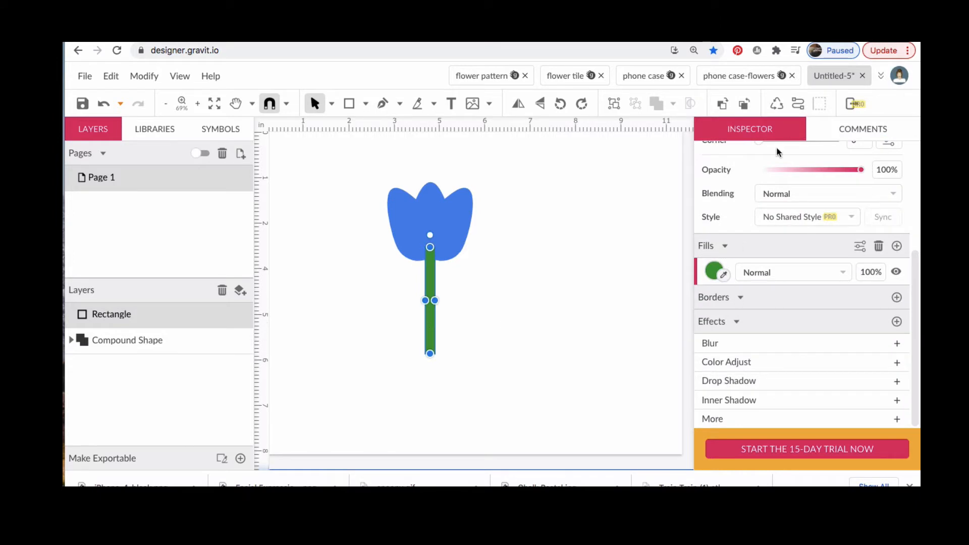
Round the stem's corners to 0.12 and move the stem behind the tulip.
scroll(762, 191, "up", 3)
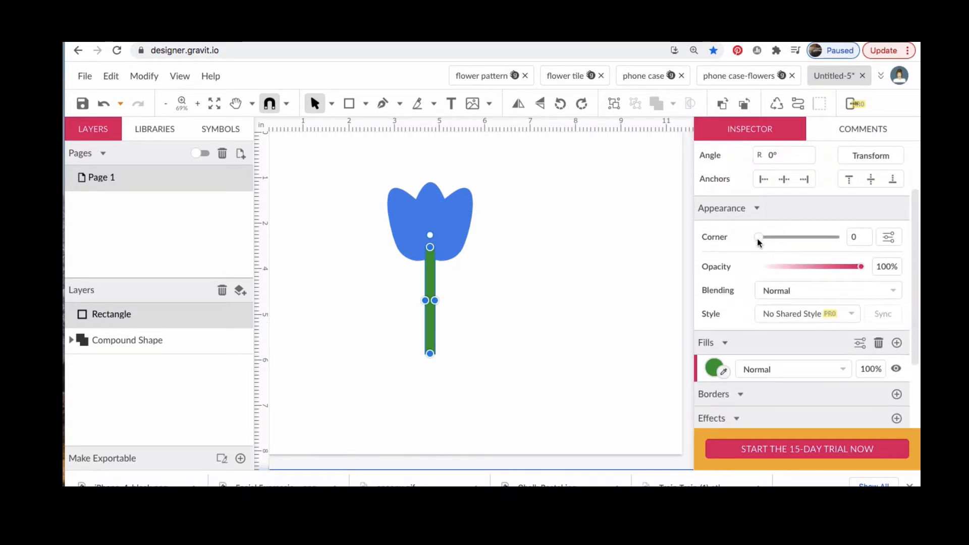
left_click_drag(757, 238, 837, 241)
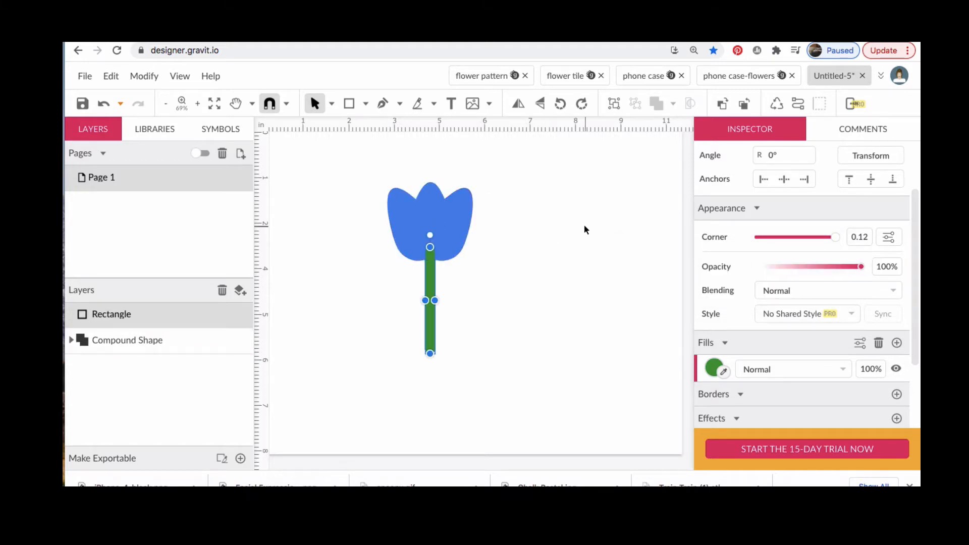
left_click(746, 105)
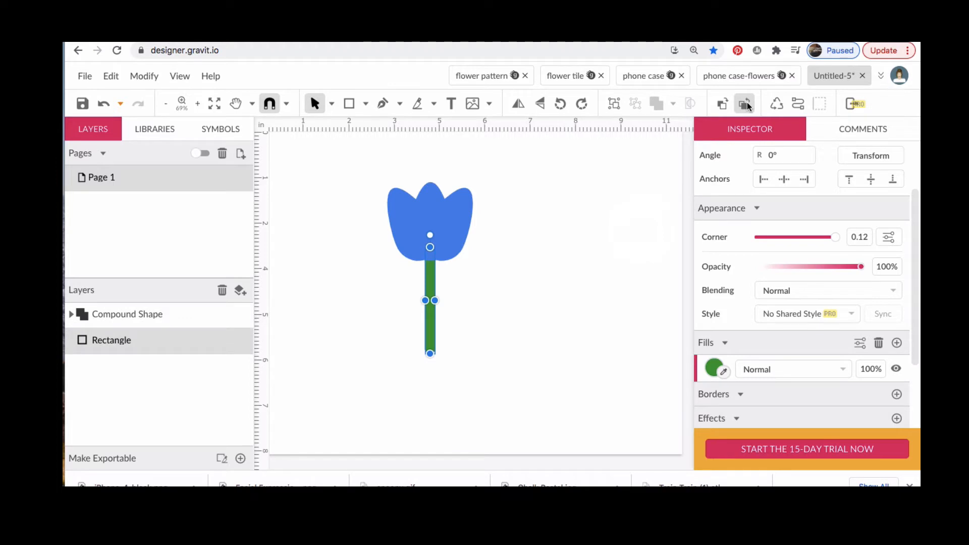
left_click(502, 263)
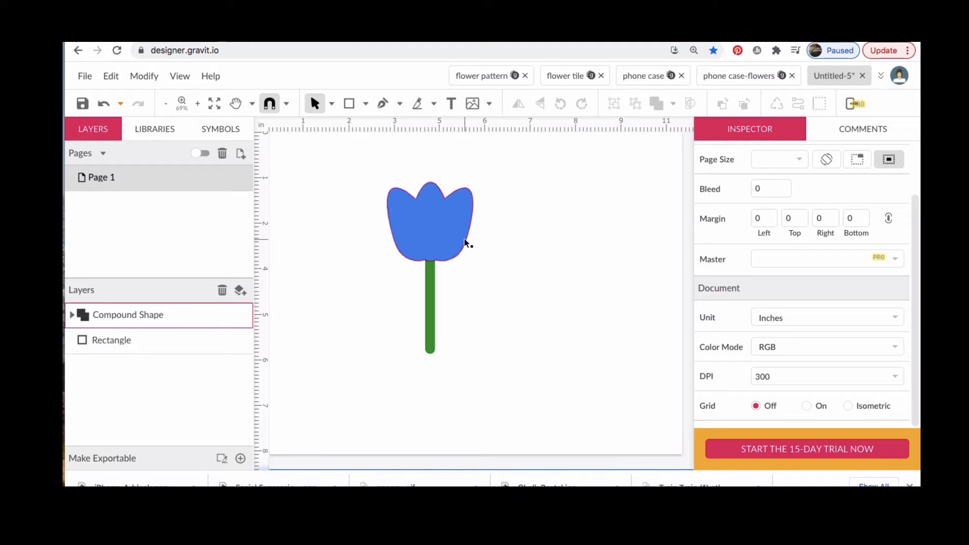
Align the tulip and the stem with each other using Align Center.
left_click(436, 244)
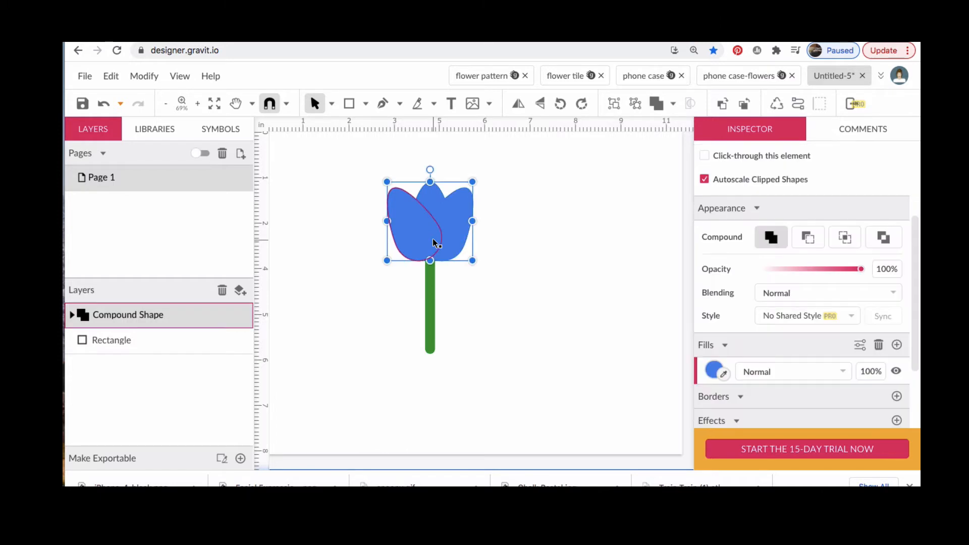
left_click(428, 297, "shift")
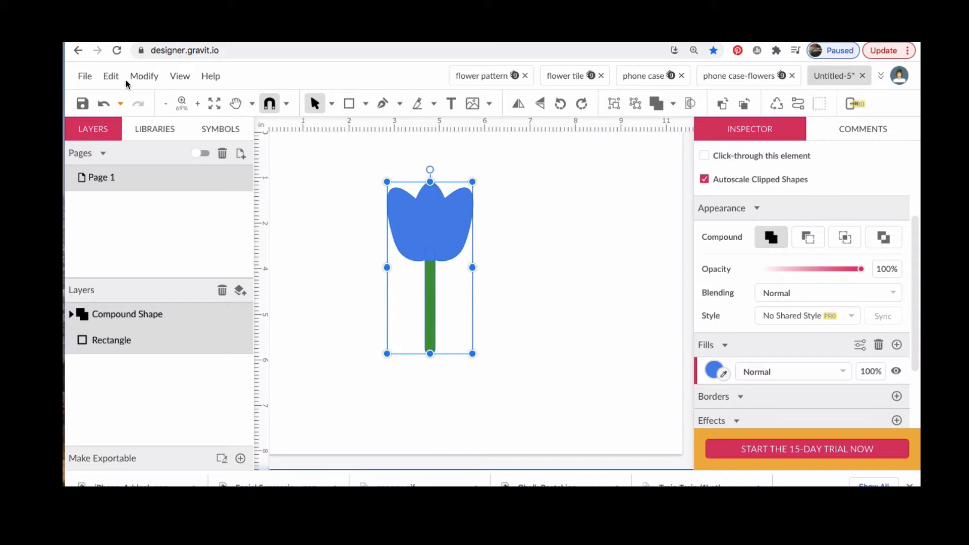
left_click(143, 76)
mouse_move(158, 103)
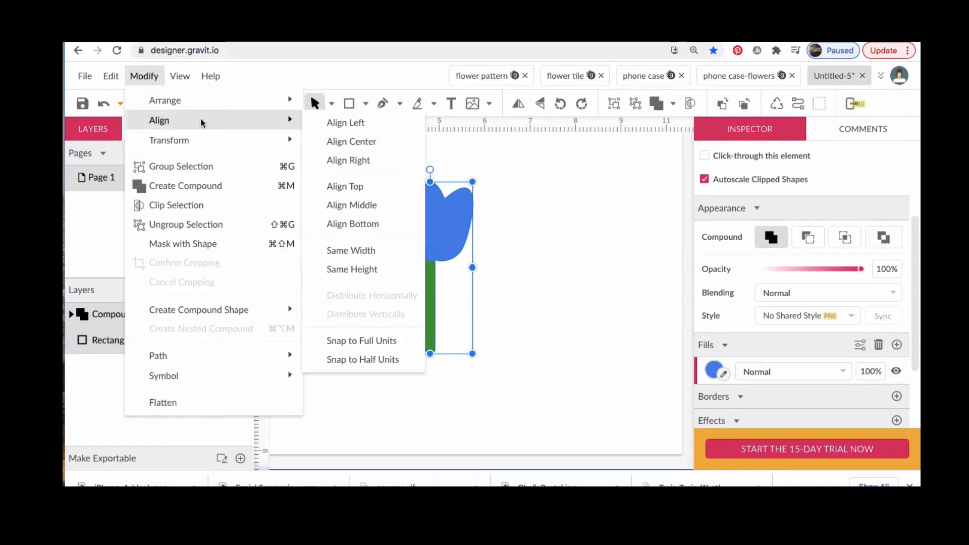
mouse_move(300, 121)
left_click(353, 141)
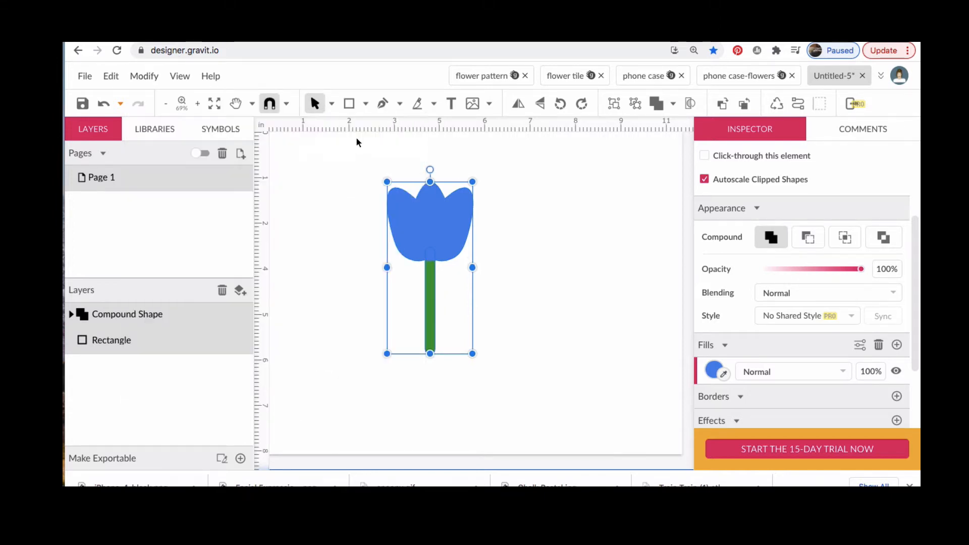
left_click(548, 238)
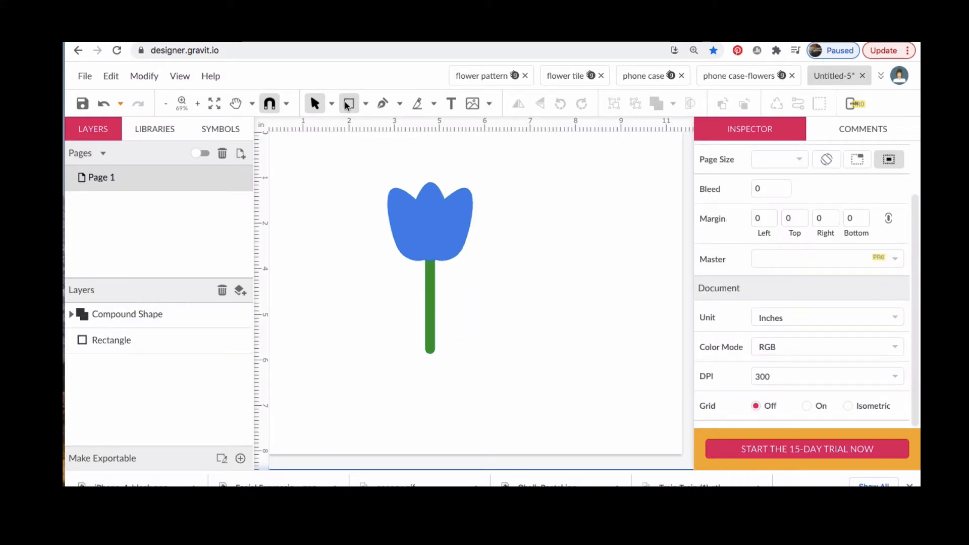
Draw a circle about 1.1 inches in diameter in the empty area to the right of the flower.
left_click(366, 103)
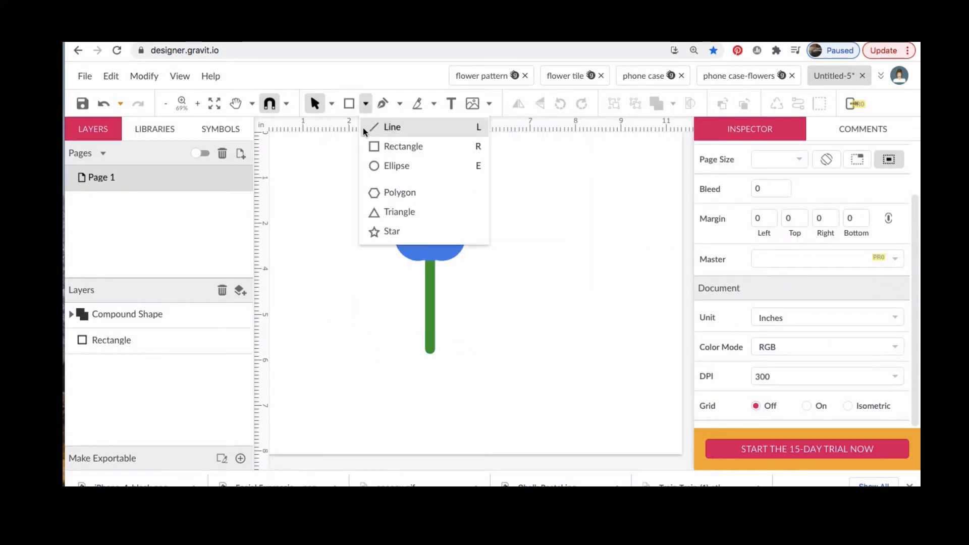
left_click(394, 165)
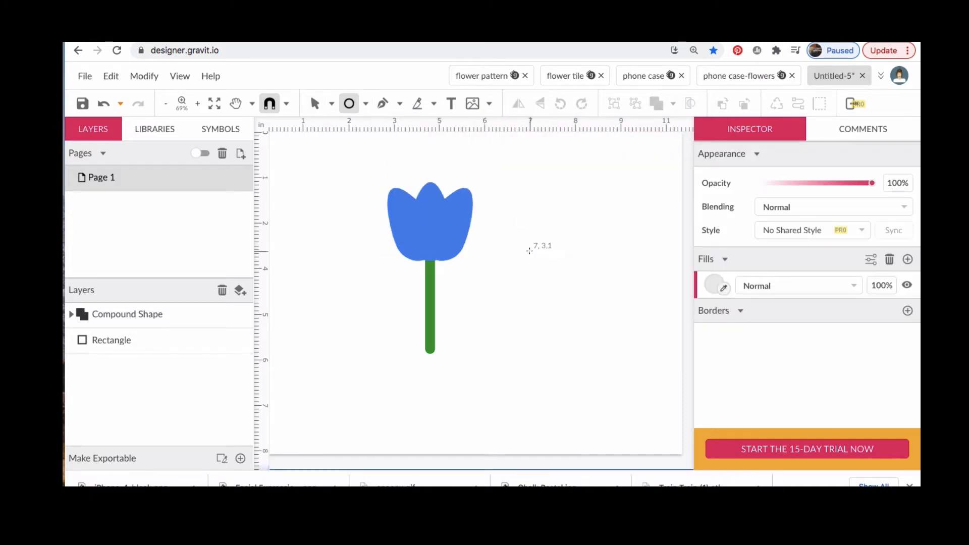
left_click_drag(528, 251, 570, 294)
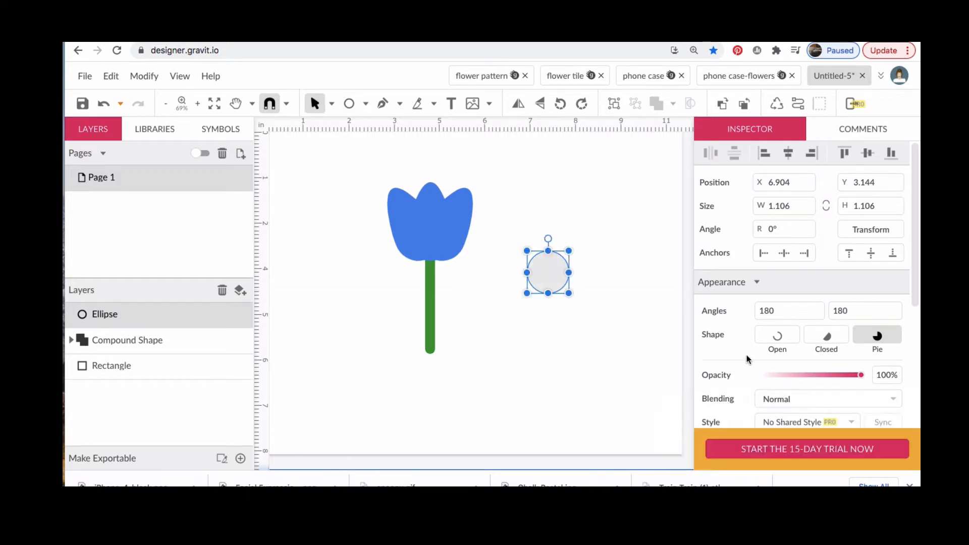
Fill the circle with the stem's green, sampled from the canvas with the eyedropper.
scroll(747, 355, "down", 3)
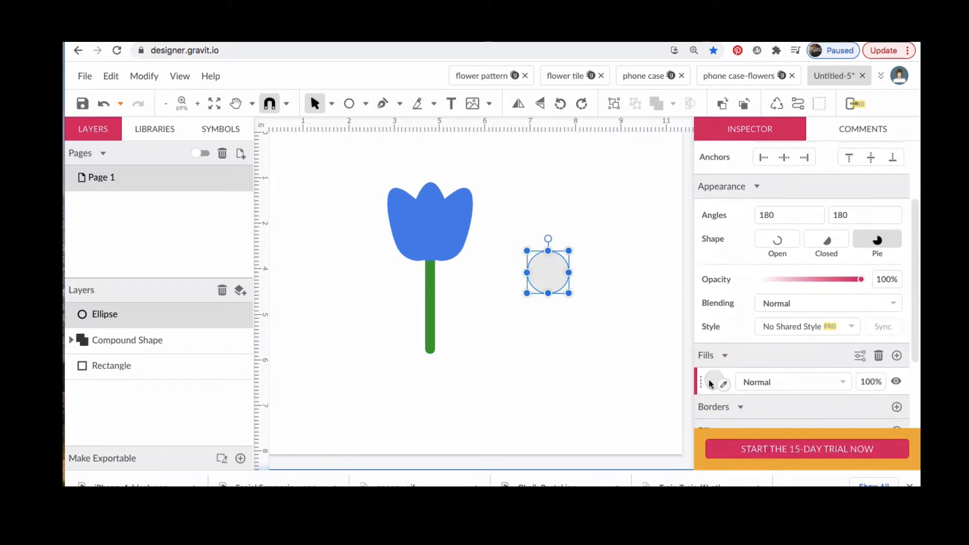
left_click(713, 383)
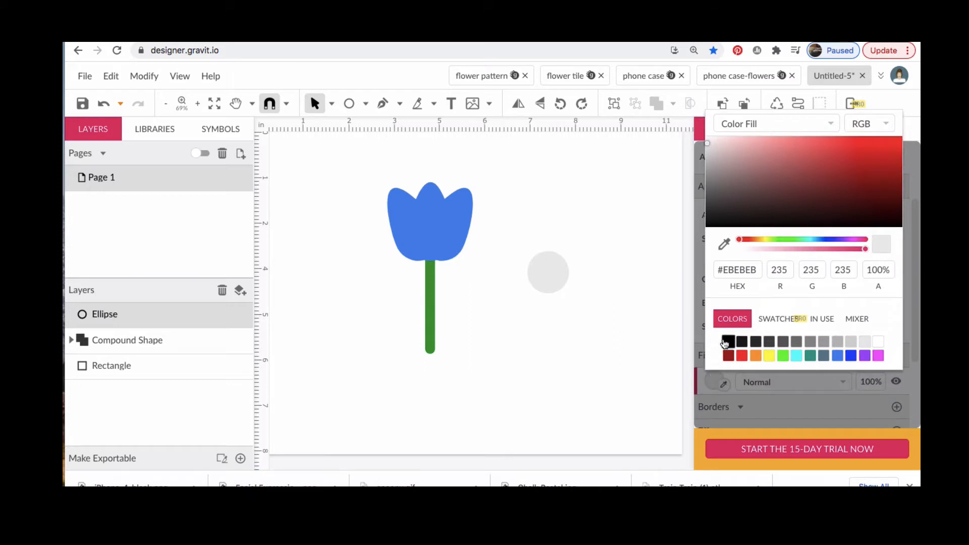
left_click(724, 244)
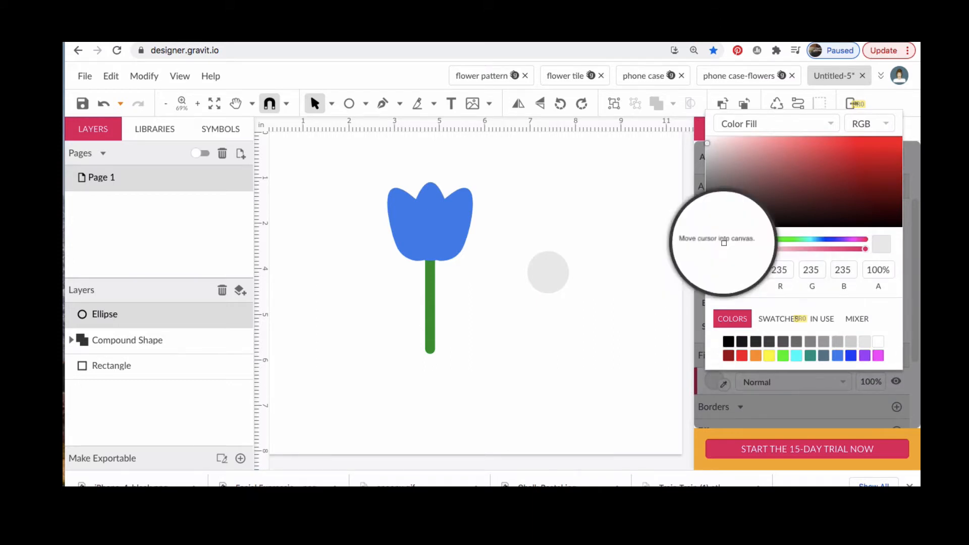
left_click(432, 306)
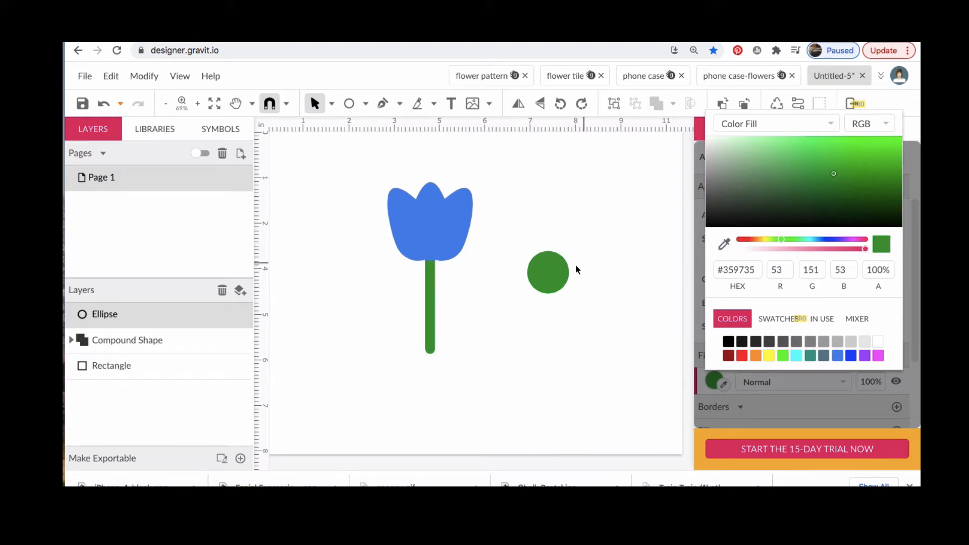
left_click(555, 274)
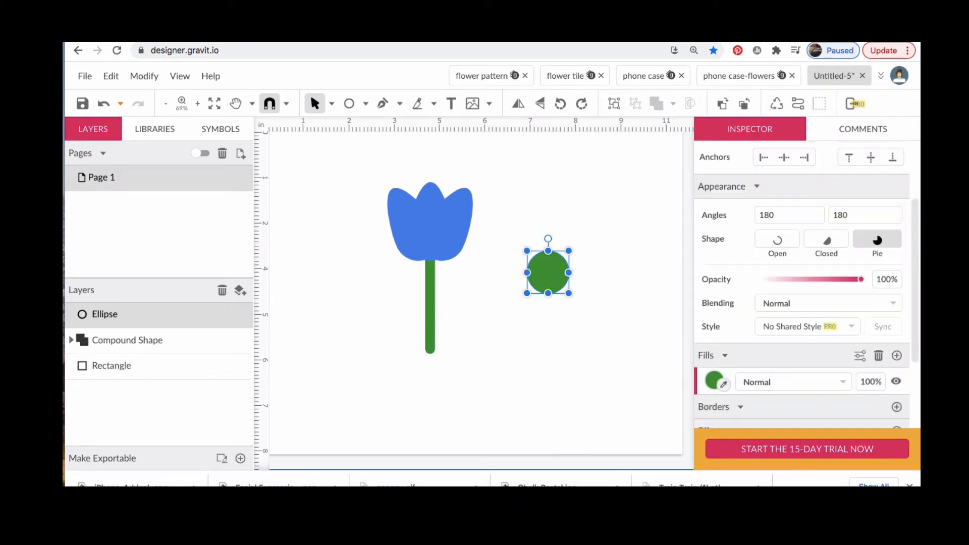
Convert the green circle to a path, pull its top node up to Y about 2.18 in, and make that node a straight, pointed joint.
left_click(798, 104)
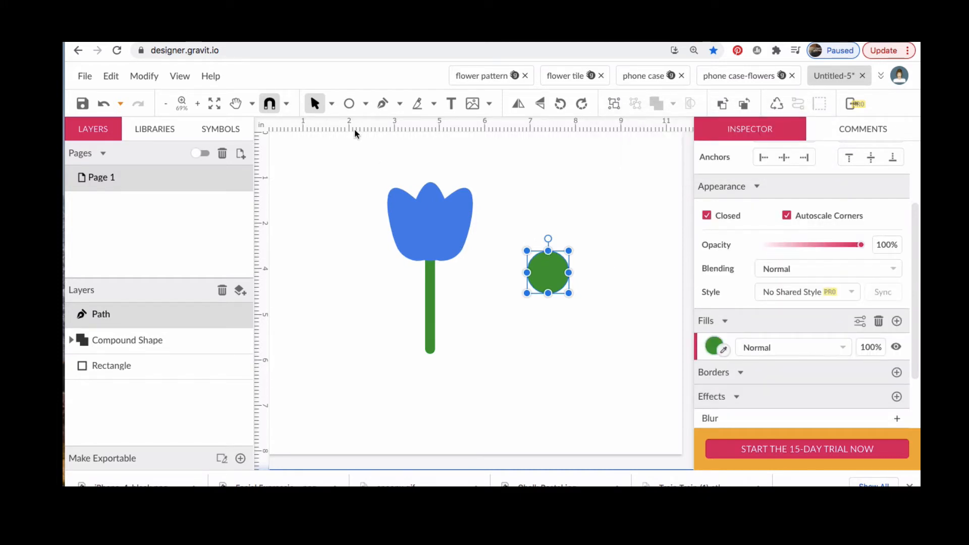
left_click(332, 105)
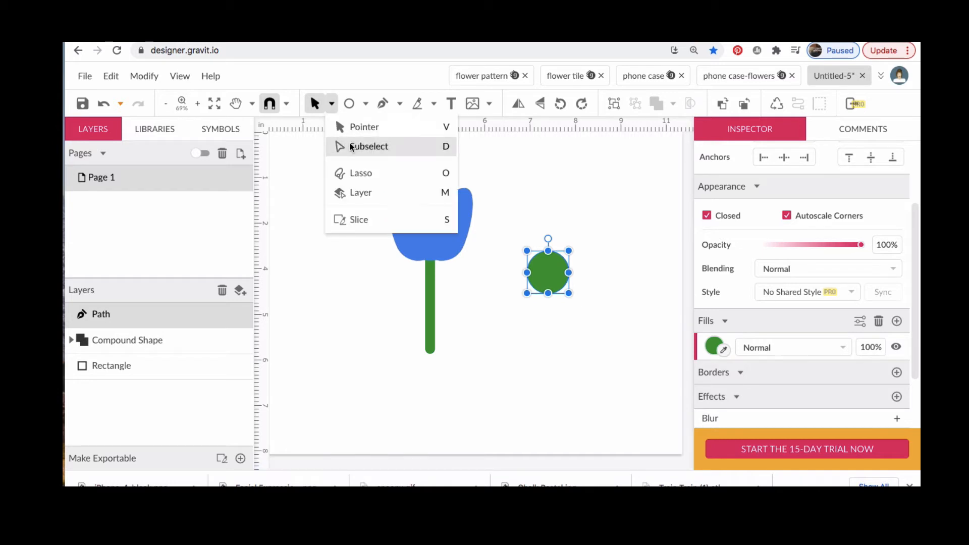
left_click(353, 147)
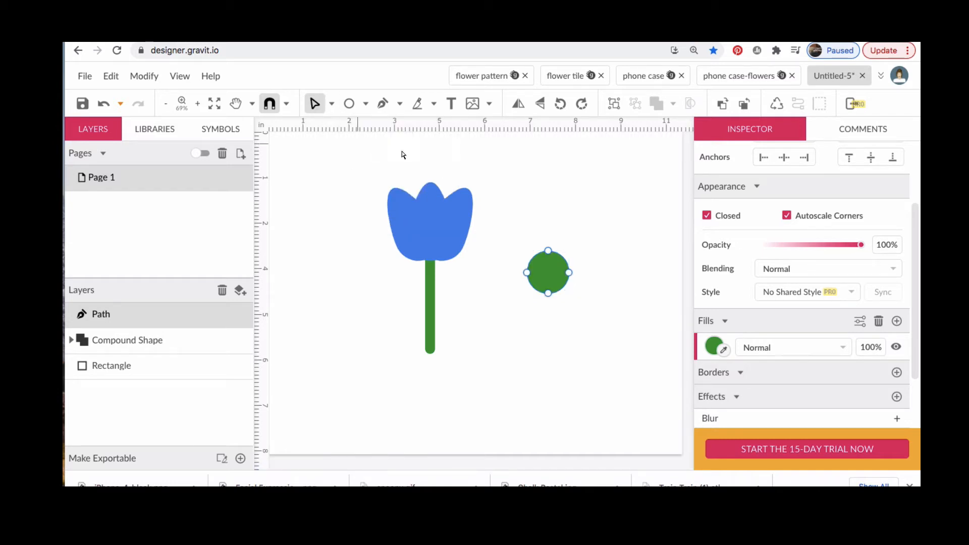
left_click(549, 251)
left_click_drag(548, 251, 553, 217)
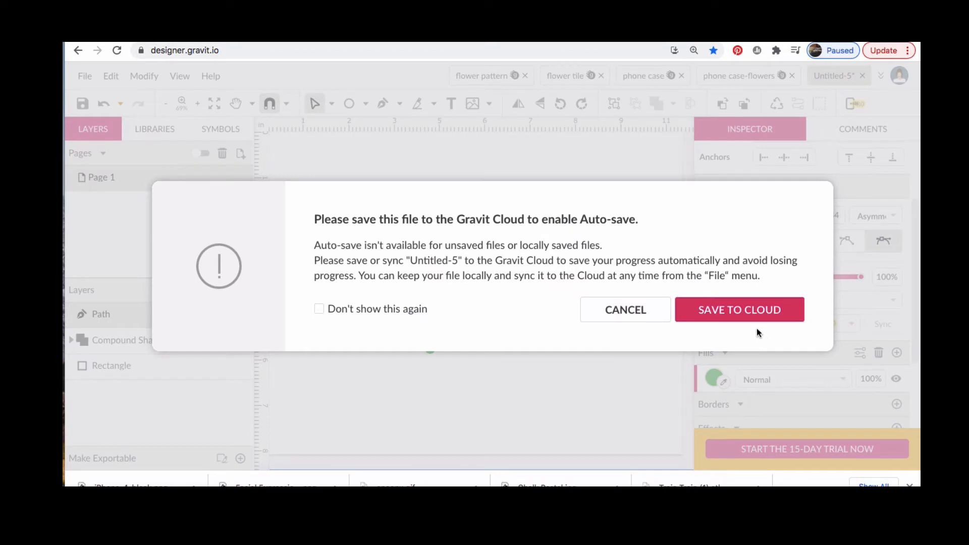
left_click(645, 309)
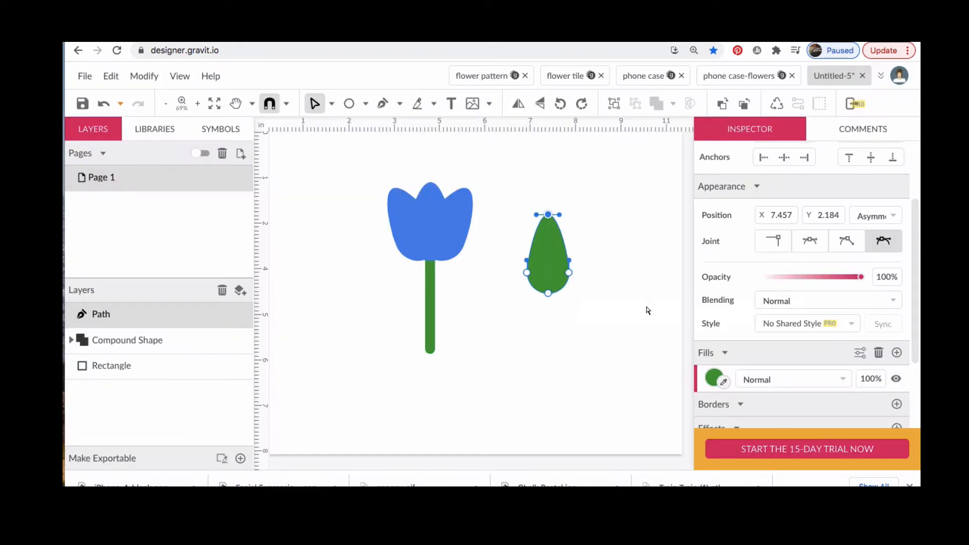
left_click(778, 240)
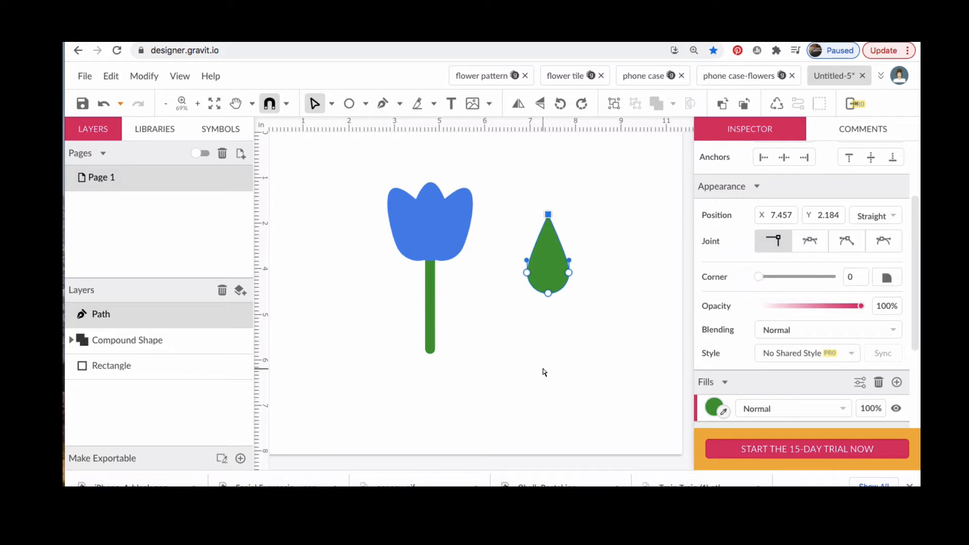
Attach the leaf, scaled down and tilted to the right, to the stem's right side just below the tulip head.
left_click(331, 104)
left_click(346, 128)
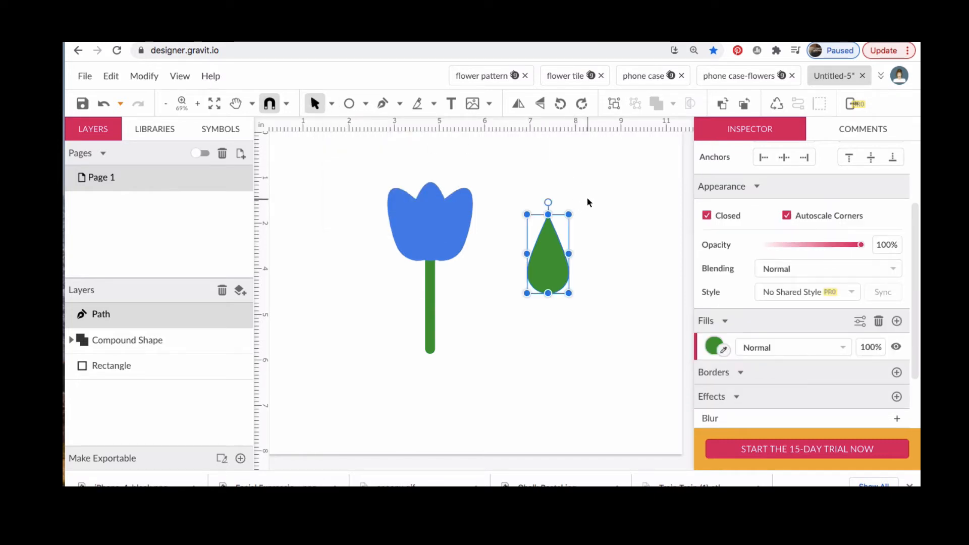
left_click_drag(569, 215, 556, 266)
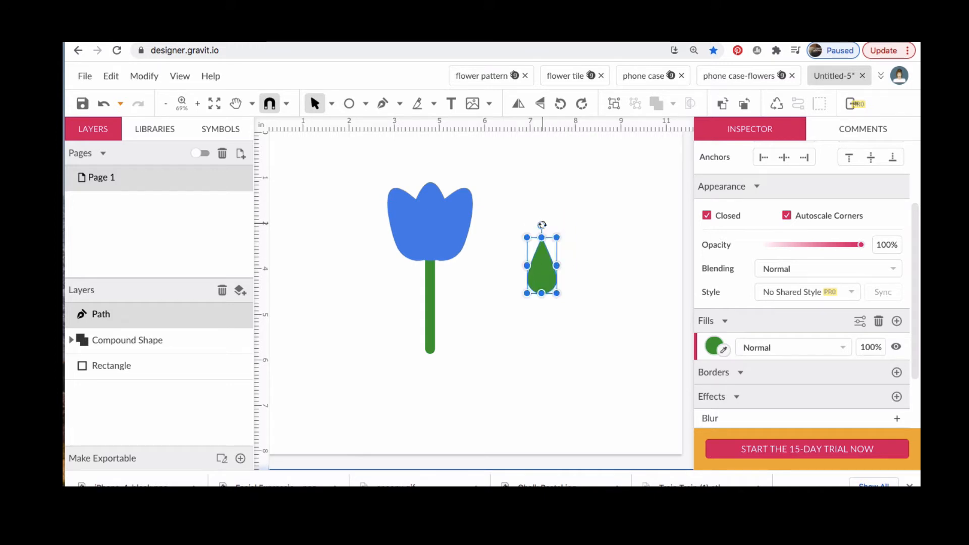
left_click_drag(541, 225, 576, 231)
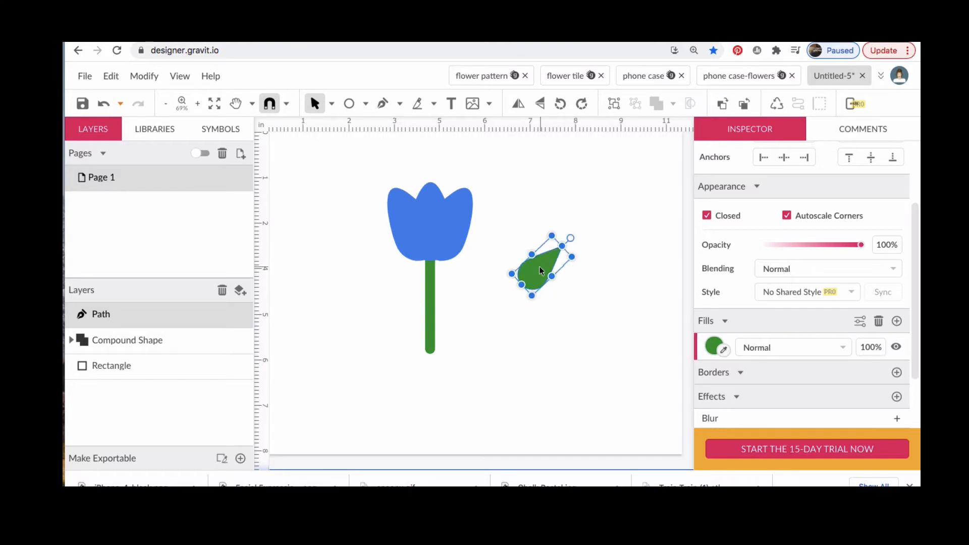
left_click_drag(538, 267, 452, 278)
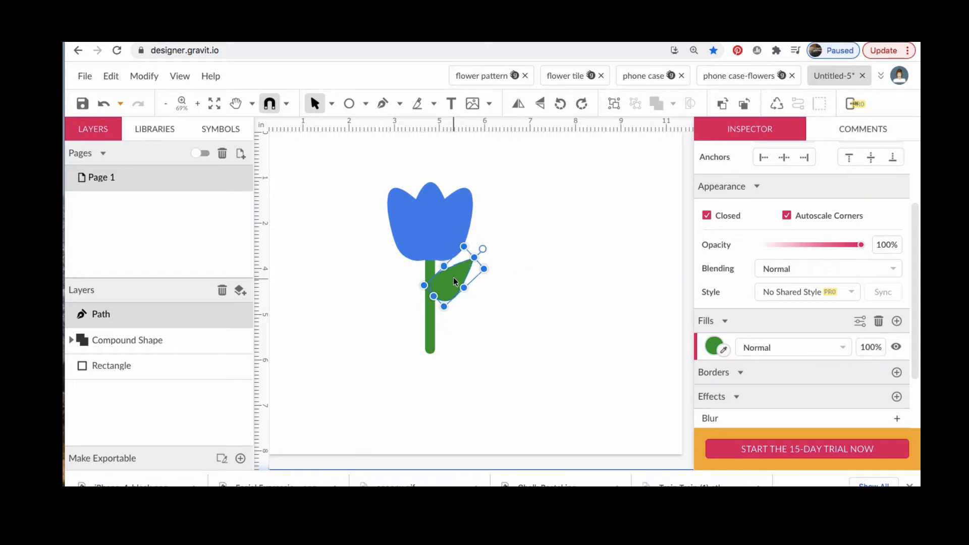
Rotate the leaf on the stem's right side slightly further clockwise, to an angle of about -50.9°.
left_click(500, 313)
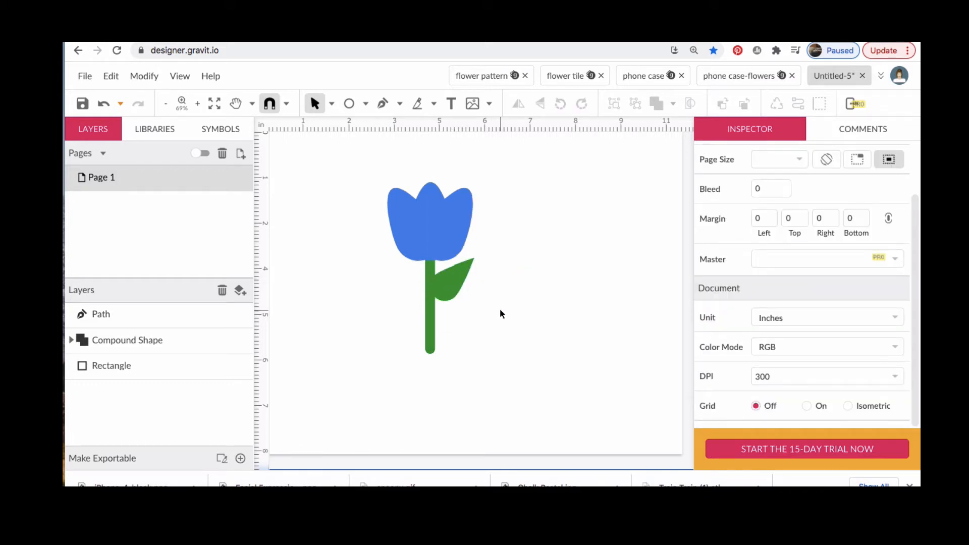
left_click(450, 284)
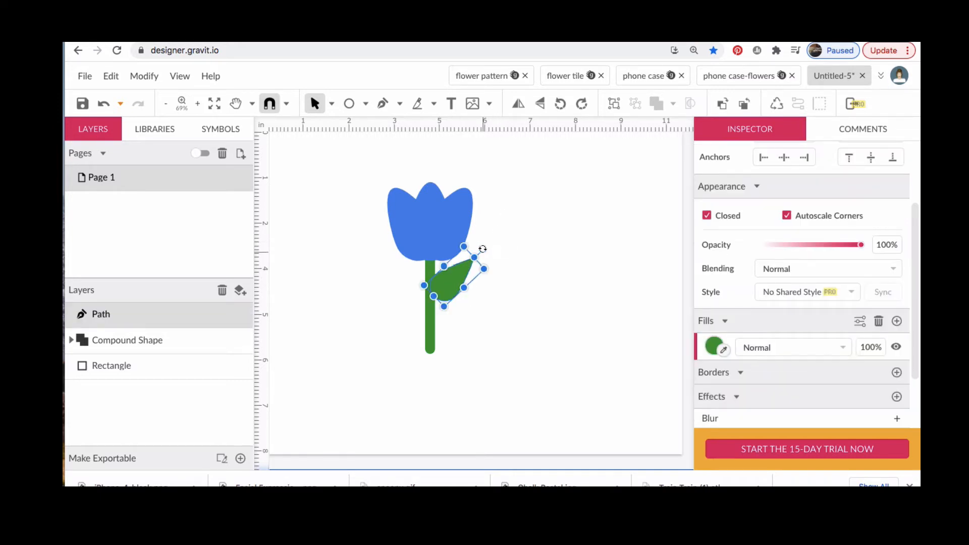
left_click_drag(484, 248, 486, 252)
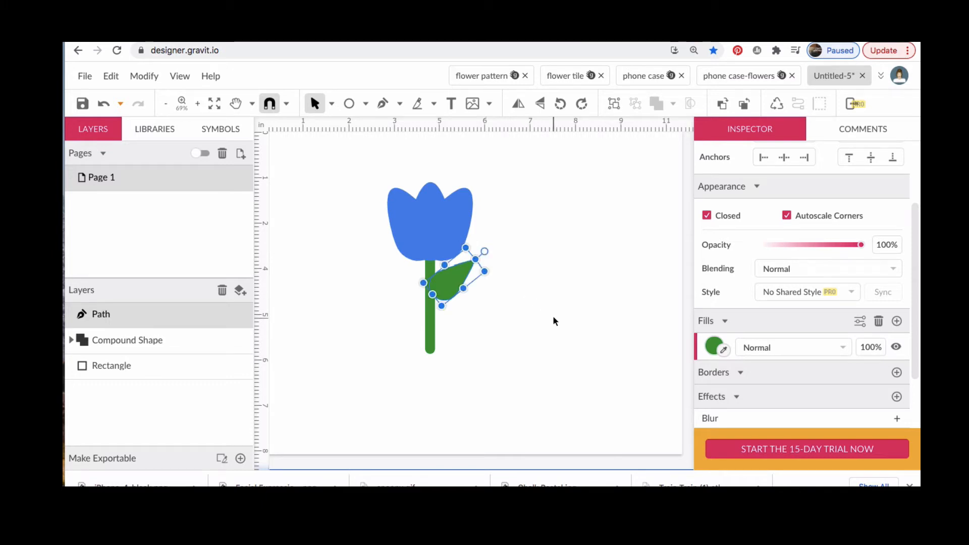
Duplicate the leaf, flip the copy horizontally, and attach it to the stem's left side slightly lower, at about X 3.22, Y 4.04 in.
scroll(738, 258, "up", 3)
scroll(738, 261, "down", 1)
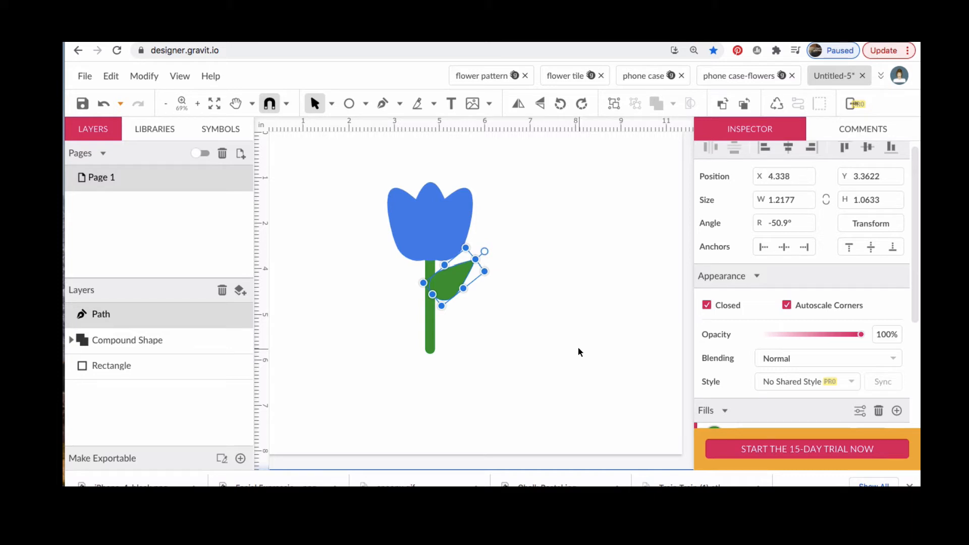
key("ctrl+d")
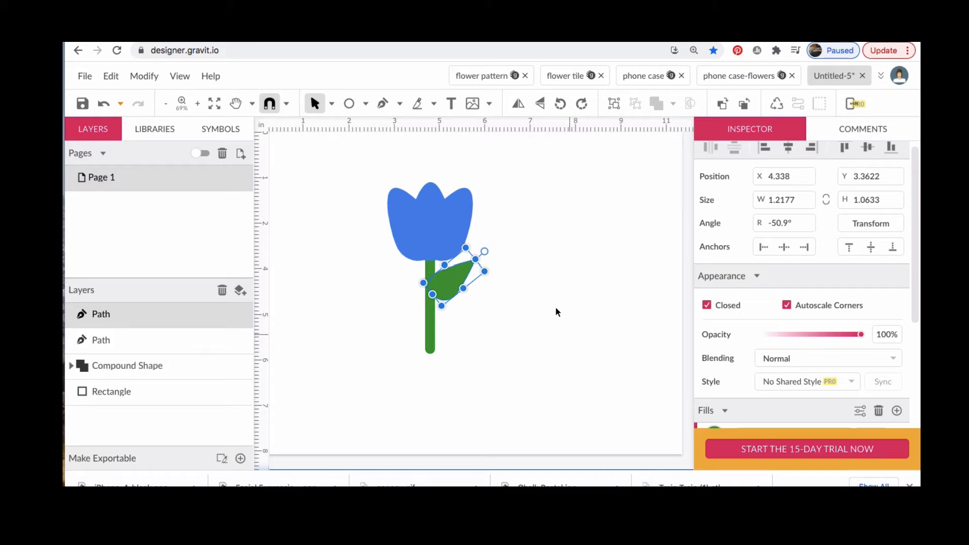
left_click(519, 104)
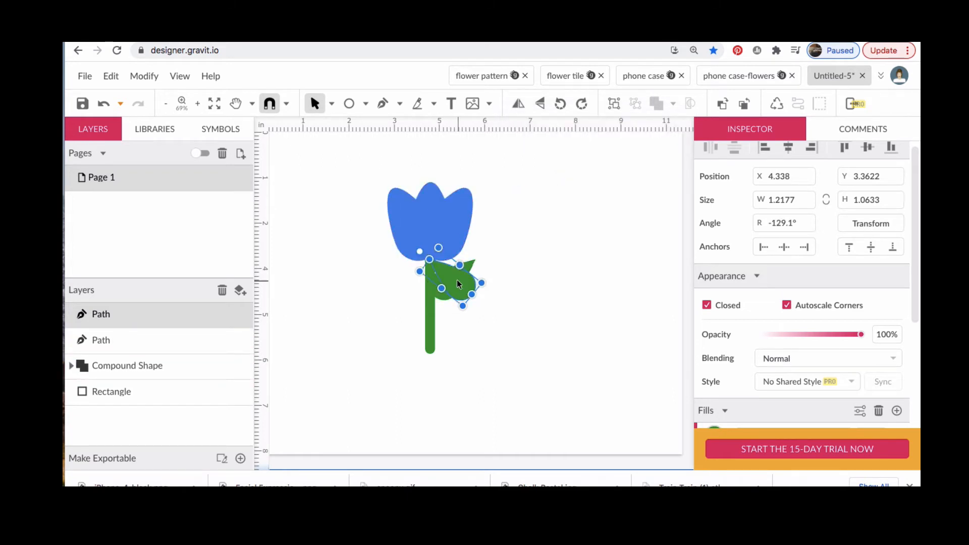
left_click_drag(457, 280, 418, 309)
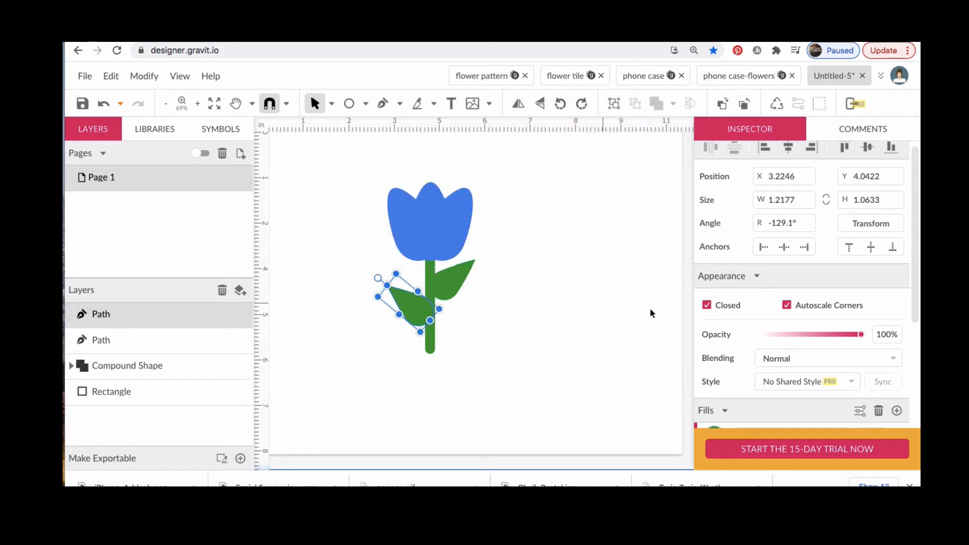
left_click(631, 318)
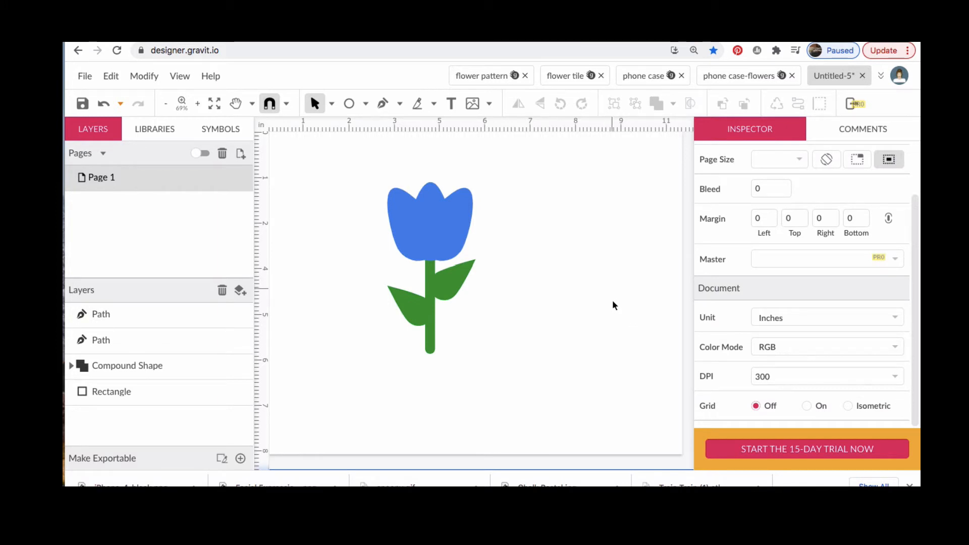
Group the tulip head, stem and both leaves, and name the group "blue tulip".
left_click_drag(359, 161, 489, 357)
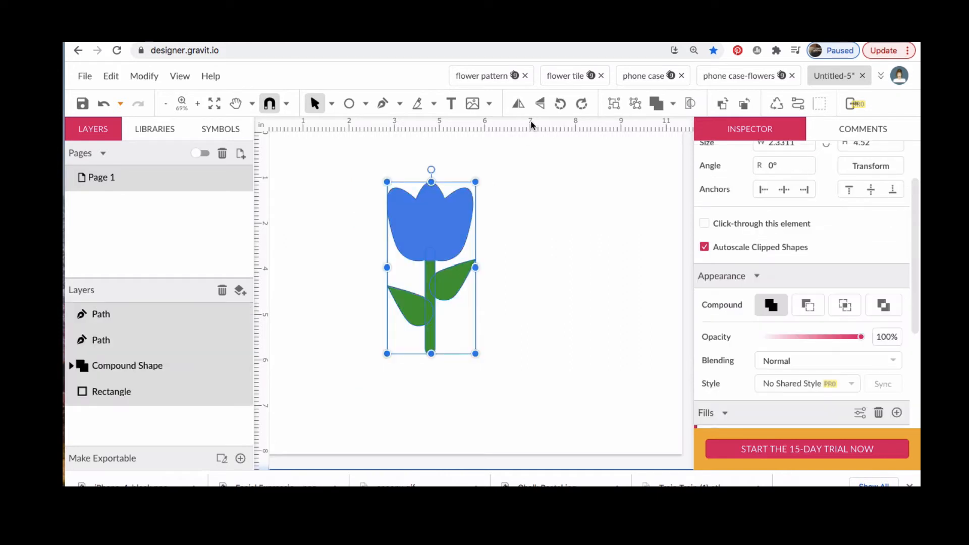
left_click(614, 103)
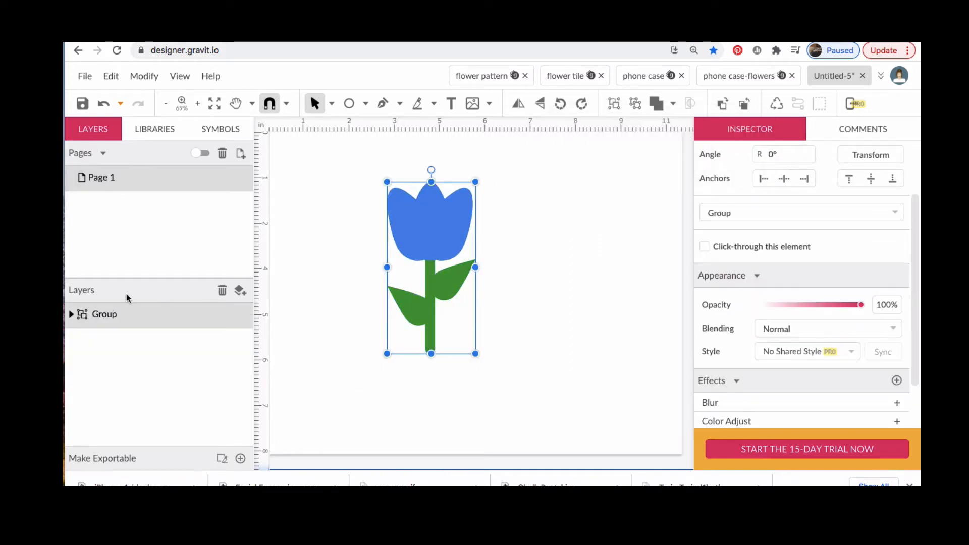
double_click(107, 315)
type("bl")
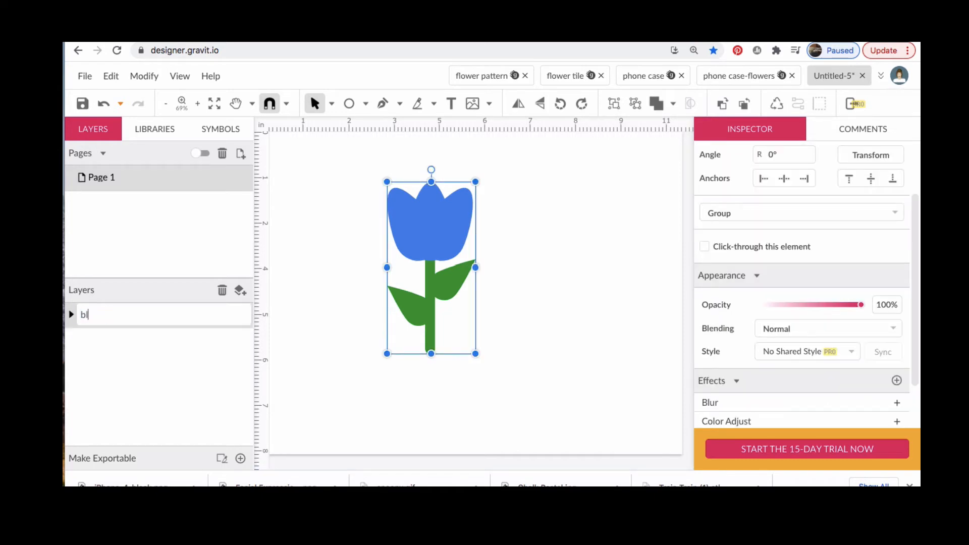
type("ue tulip")
key("Return")
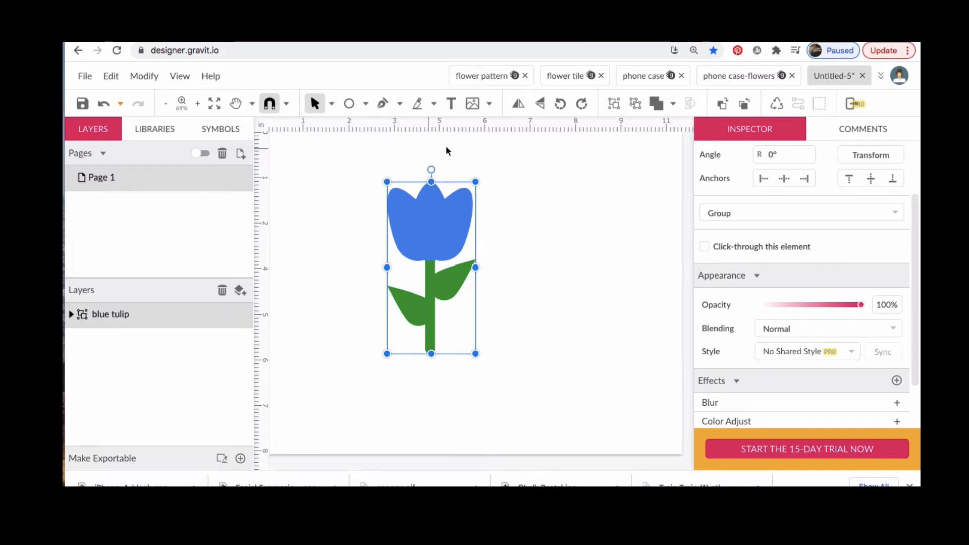
Scale the blue tulip group down to roughly half its size and place it near the page's upper-left corner.
left_click_drag(475, 183, 449, 241)
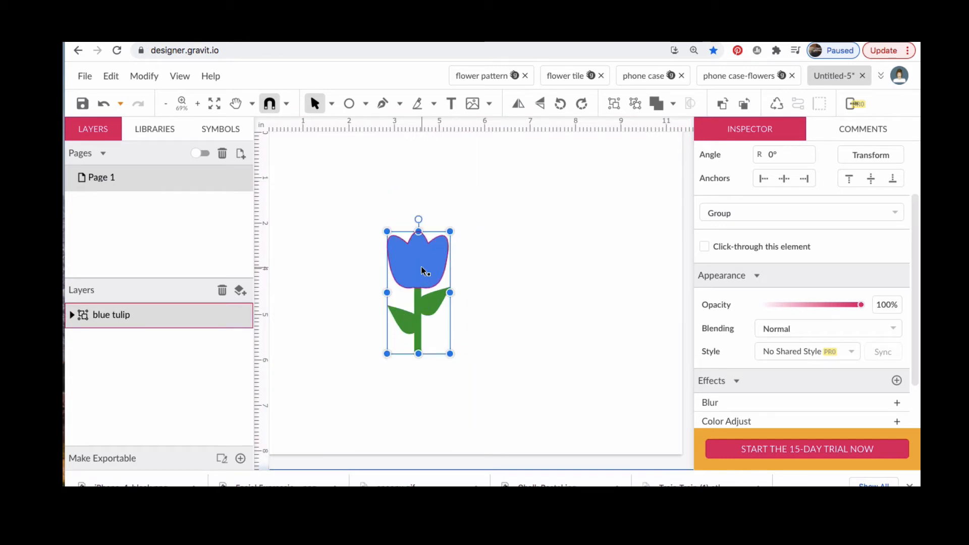
left_click_drag(423, 271, 320, 177)
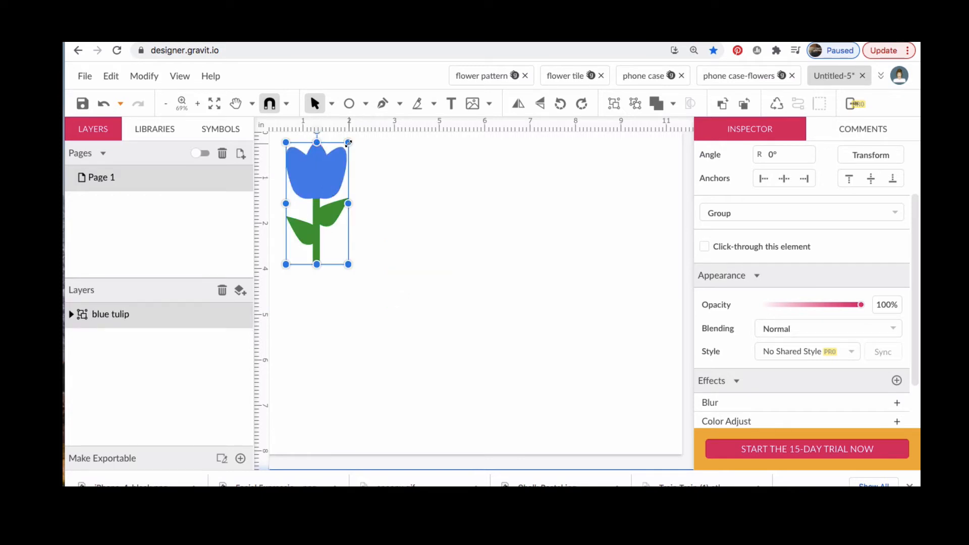
left_click_drag(348, 143, 332, 220)
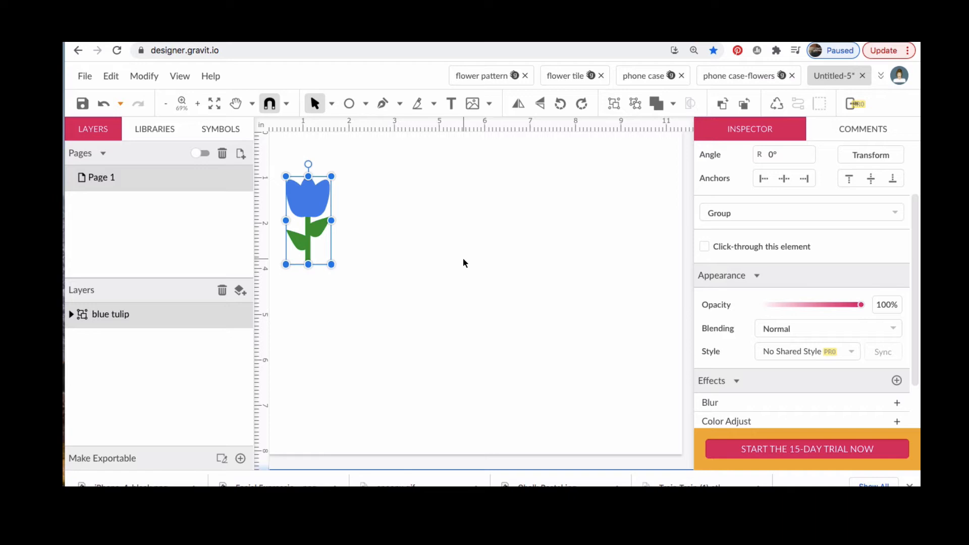
Duplicate the blue tulip to the right of the original and fill the copy's flower head with red (#FF0000).
key("ctrl+d")
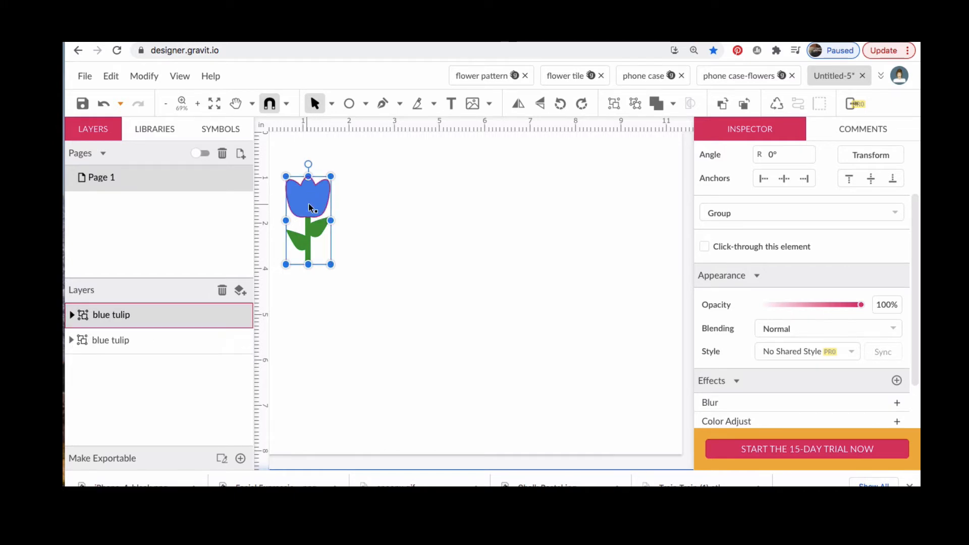
left_click_drag(308, 204, 385, 212)
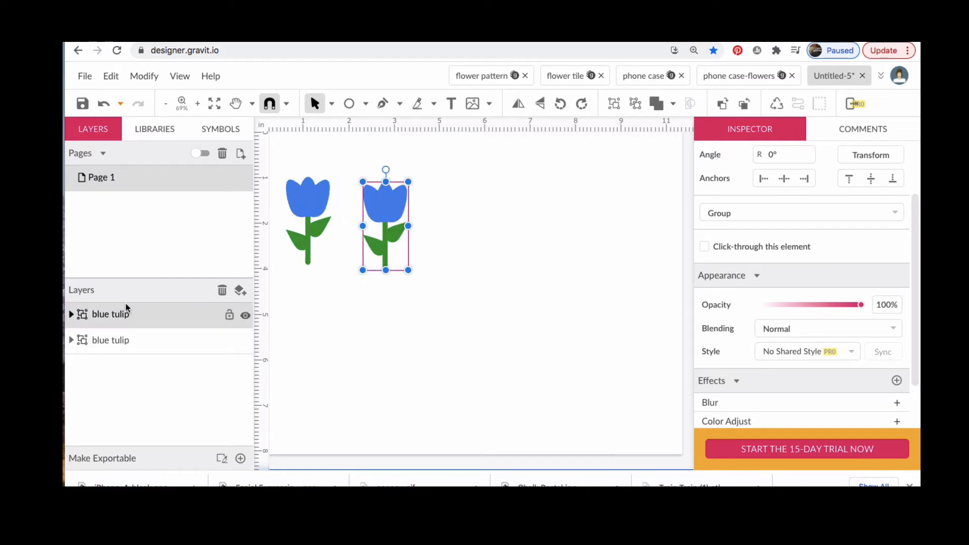
left_click(72, 314)
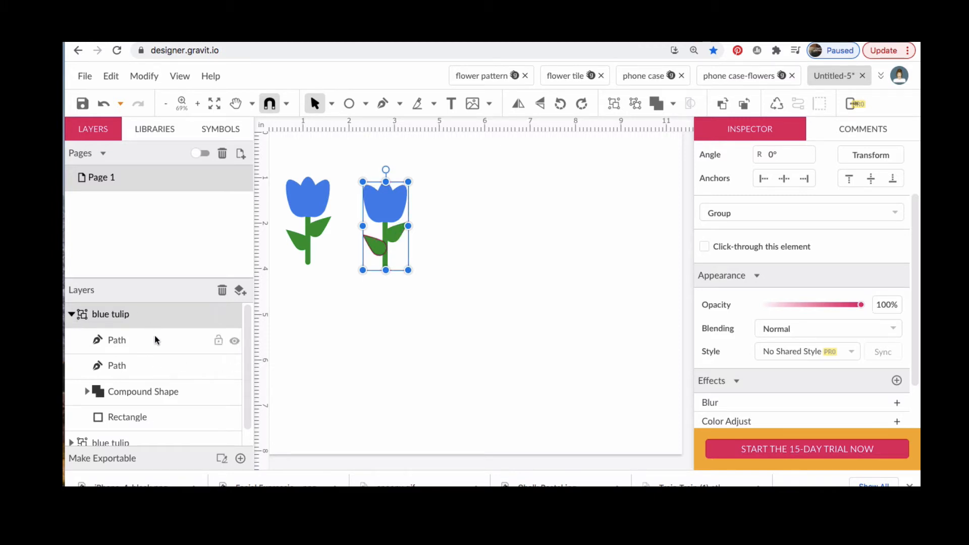
left_click(154, 392)
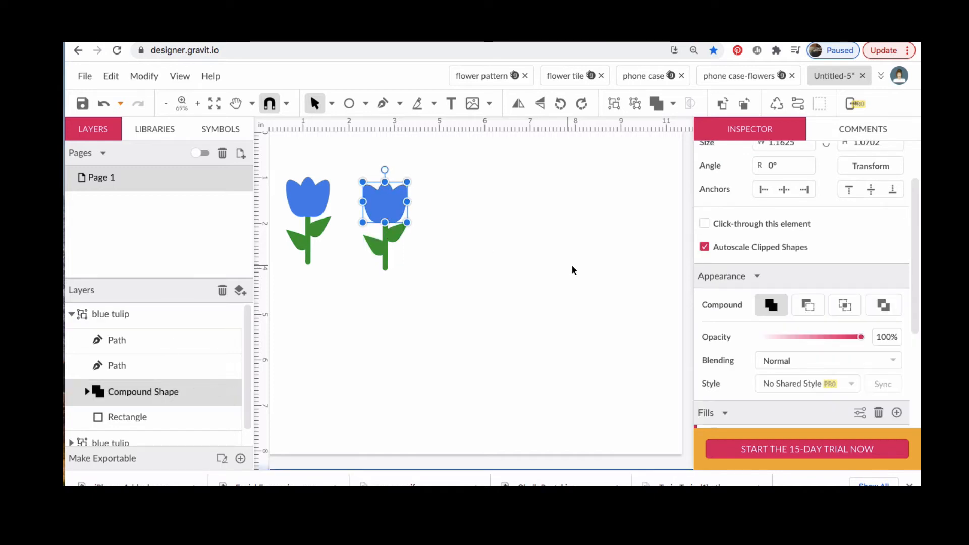
scroll(805, 359, "down", 3)
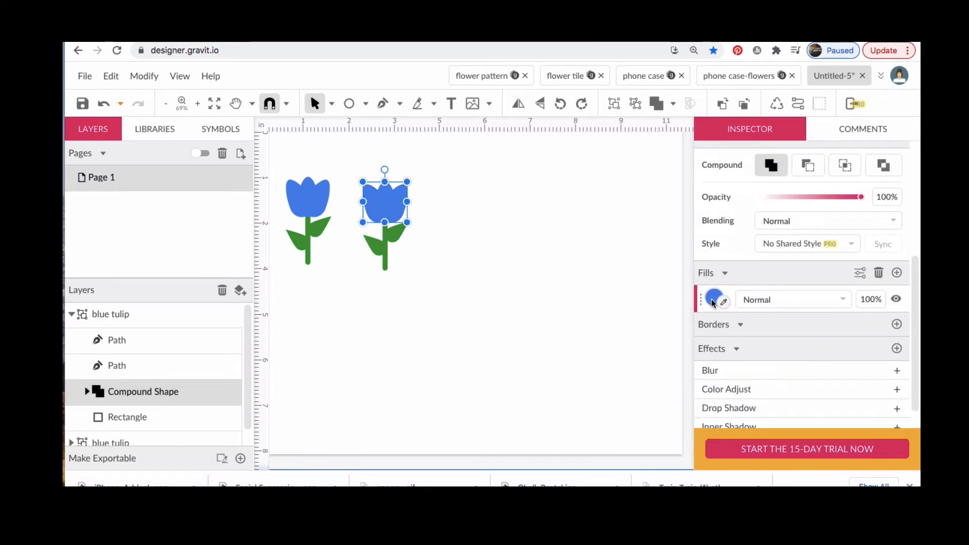
left_click(713, 299)
left_click(742, 309)
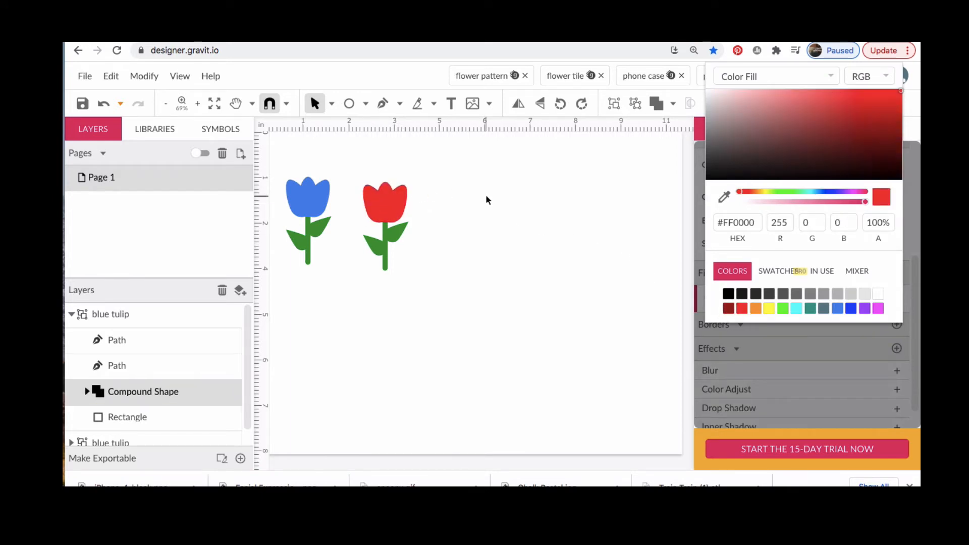
left_click(386, 211)
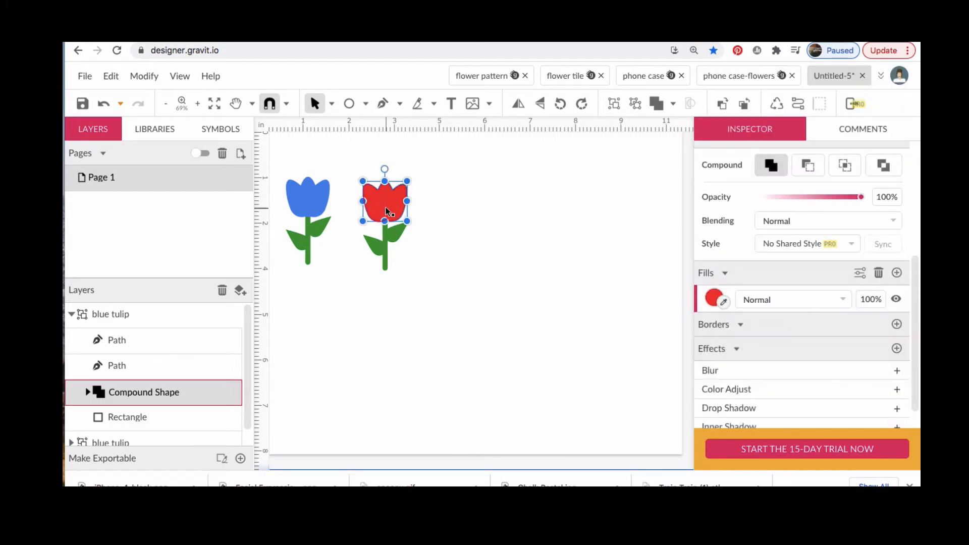
key("ctrl+z")
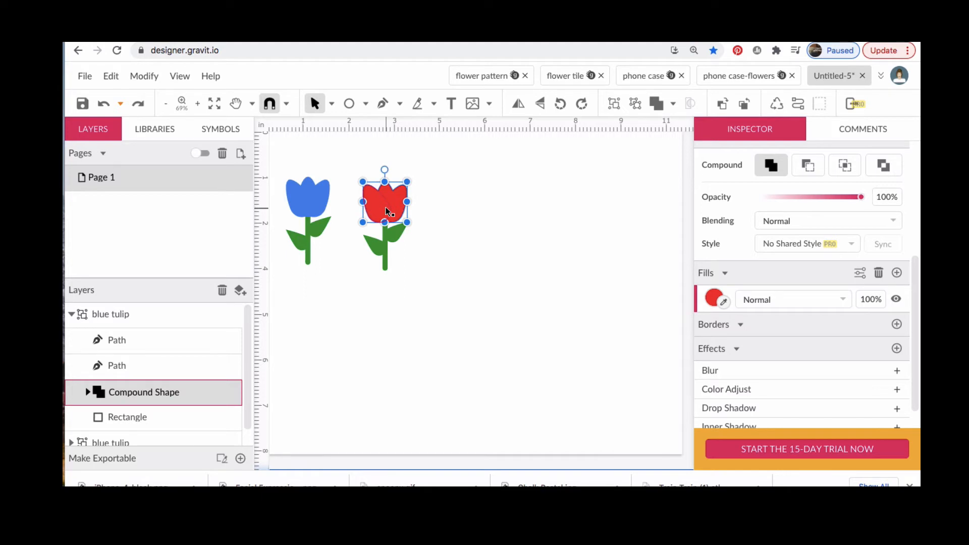
Move the whole red tulip group closer to the blue tulip and slightly higher on the page.
left_click(184, 314)
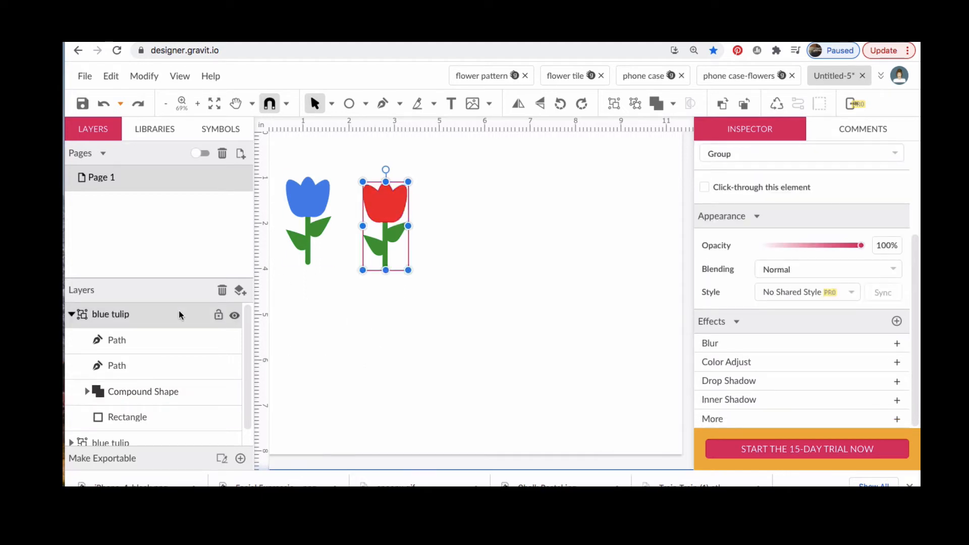
left_click(440, 366)
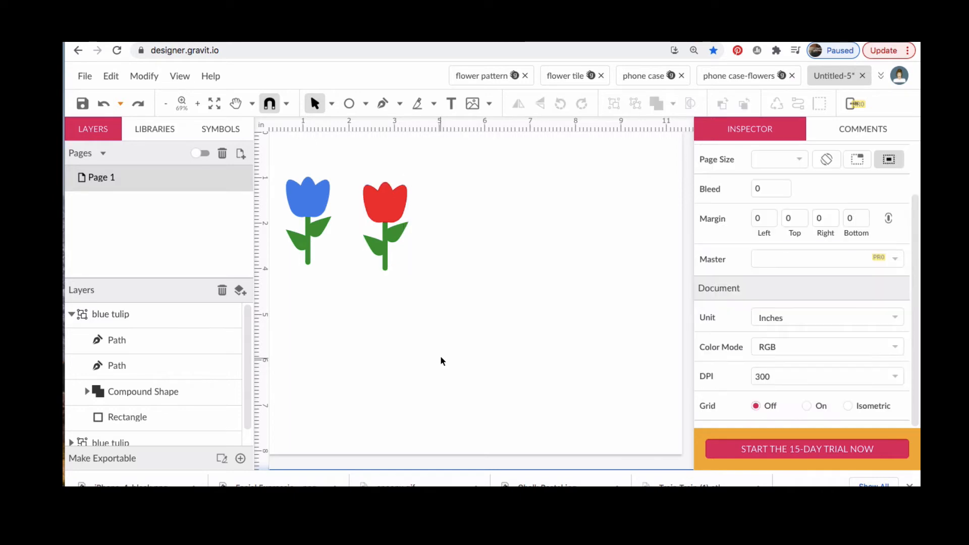
left_click(389, 217)
left_click_drag(383, 208, 374, 204)
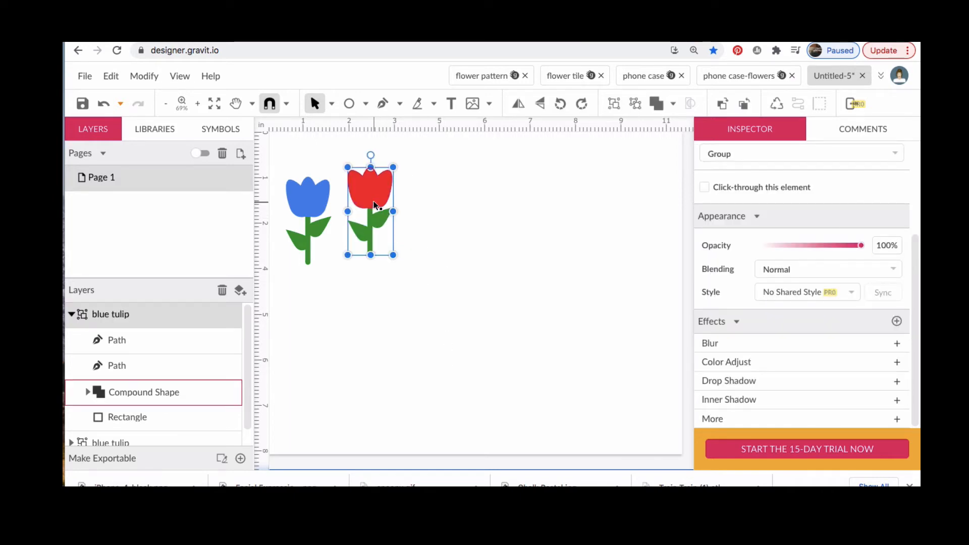
left_click(428, 307)
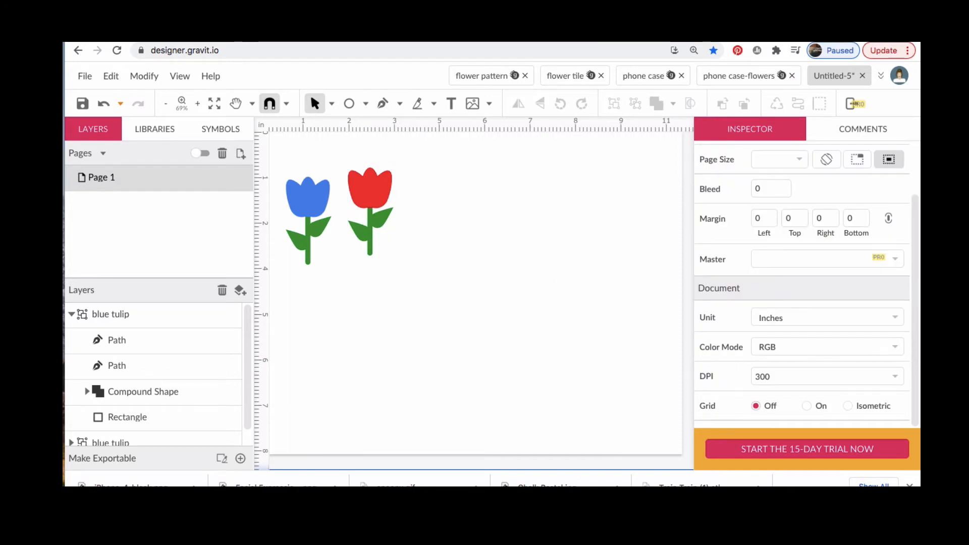
Draw a narrow upright ellipse about 0.42 by 1.29 in to the right of the tulips and fill it with yellow (#FFFF00).
left_click(349, 103)
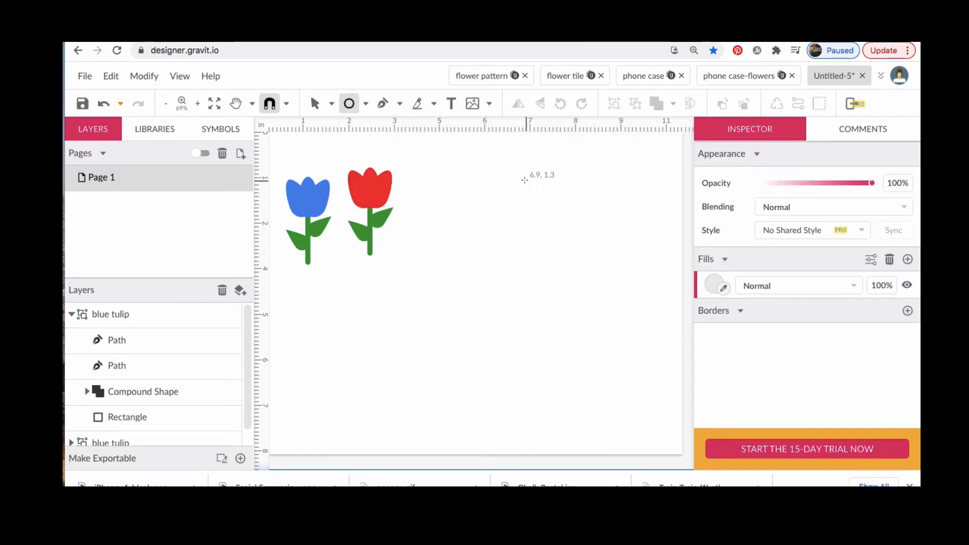
left_click_drag(525, 177, 540, 226)
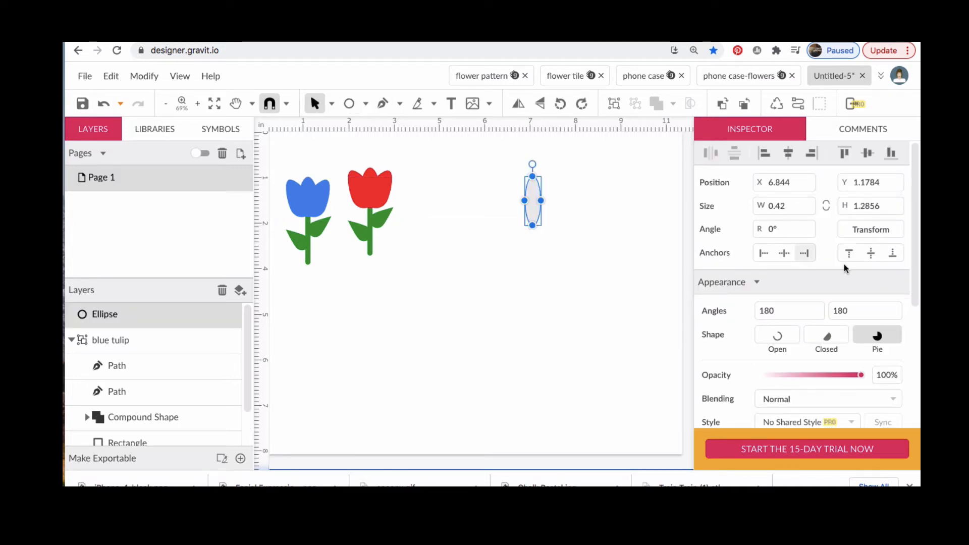
scroll(773, 323, "down", 2)
scroll(772, 325, "down", 3)
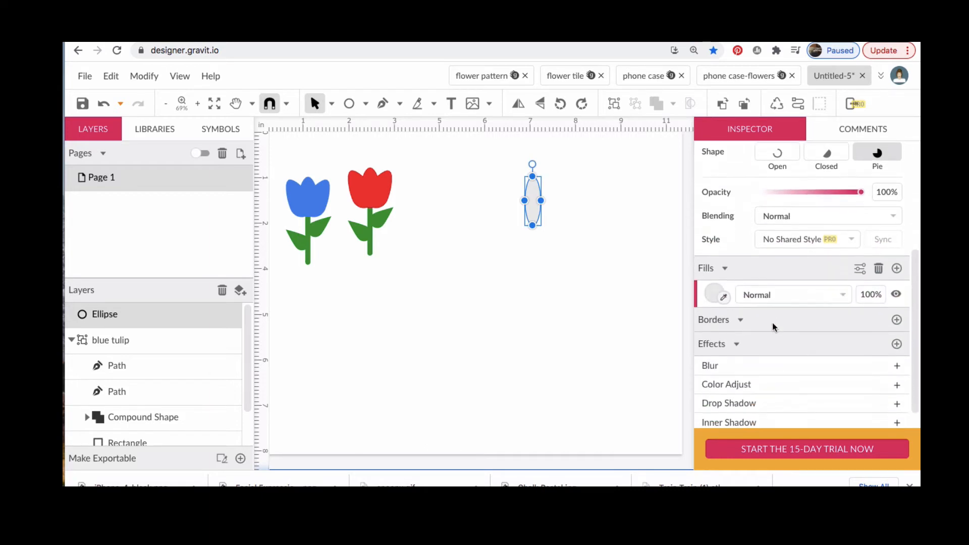
left_click(715, 295)
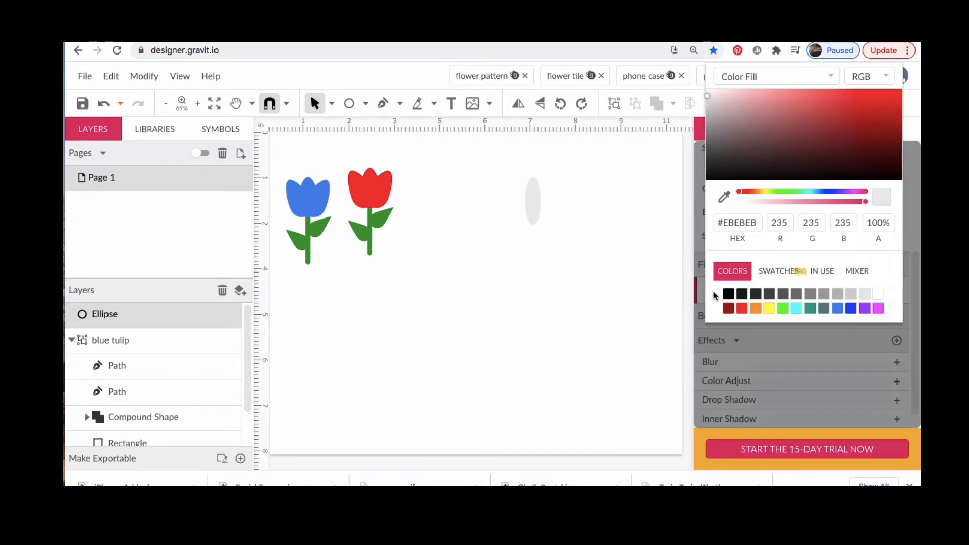
left_click(770, 310)
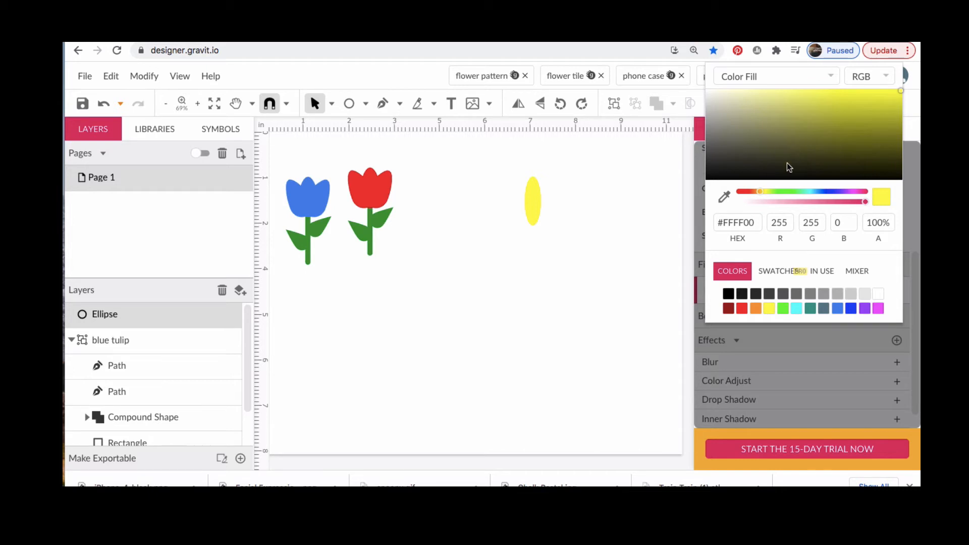
Duplicate the yellow ellipse, arrange the two in a vertical line with a small gap, and select both.
left_click(531, 200)
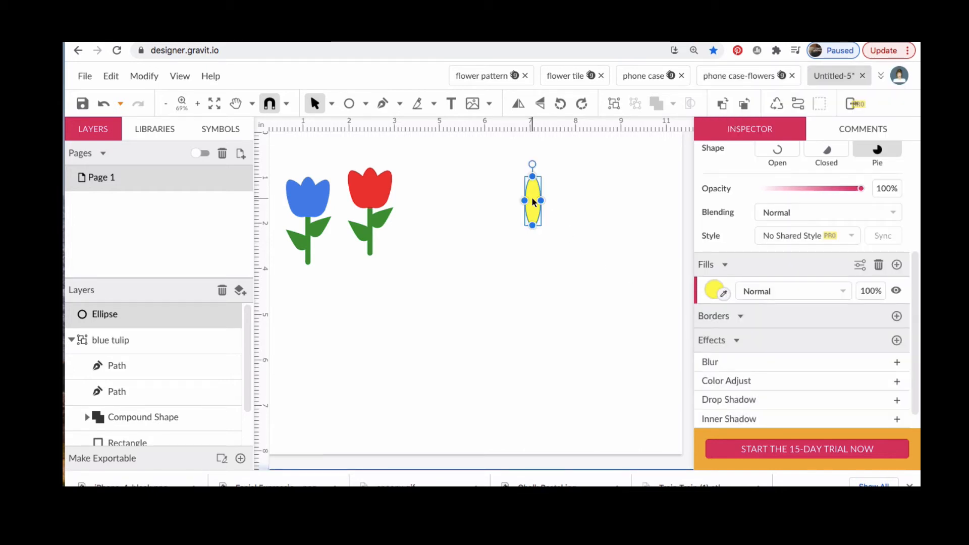
mouse_move(532, 198)
left_mouse_down()
mouse_move(537, 277)
mouse_move(534, 198)
left_mouse_up()
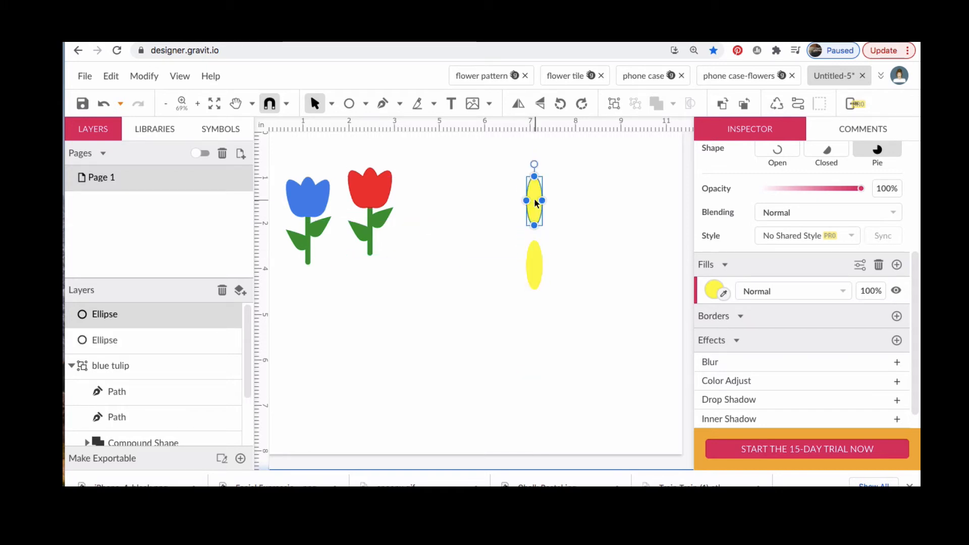
left_click(536, 272, "shift")
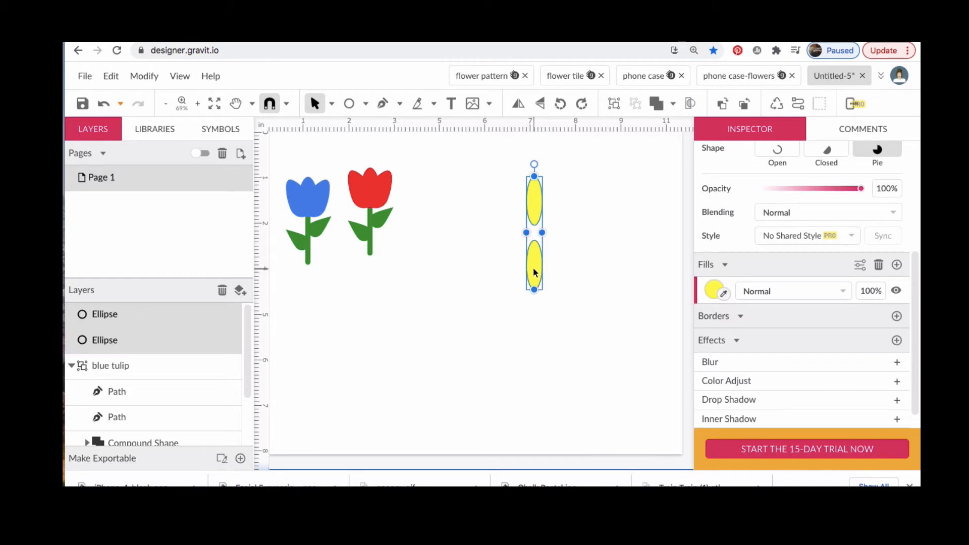
Group the two yellow ellipses, duplicate the group in place and rotate the copy to 20°.
left_click(614, 104)
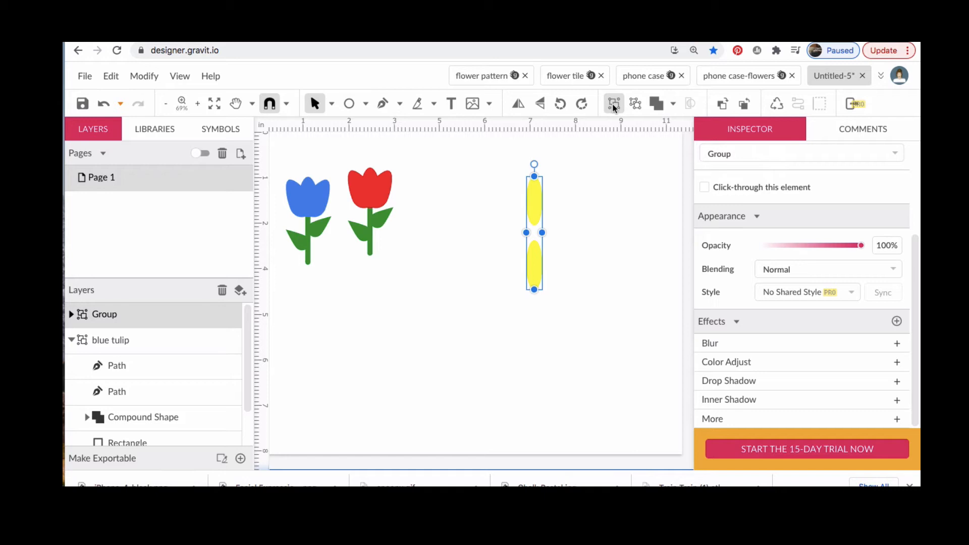
left_click(613, 104)
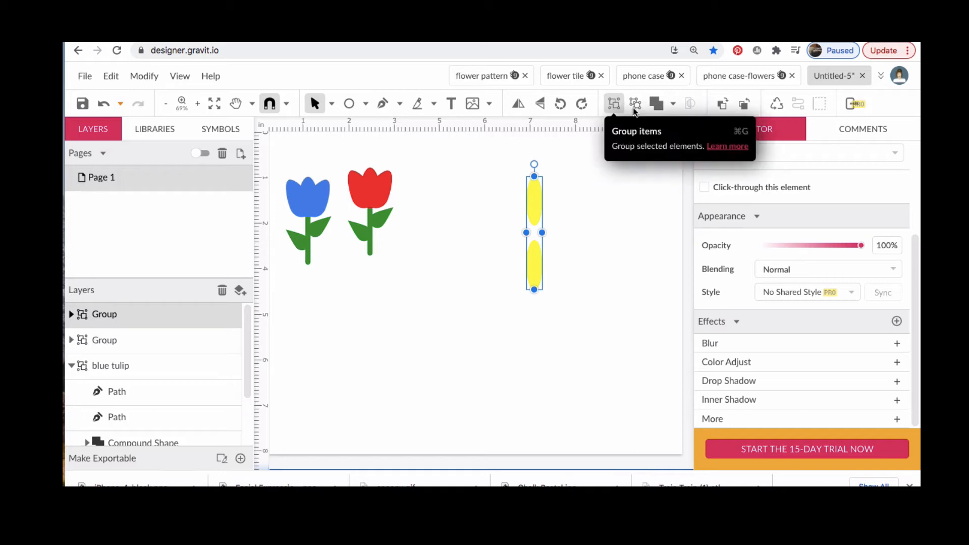
scroll(855, 180, "up", 3)
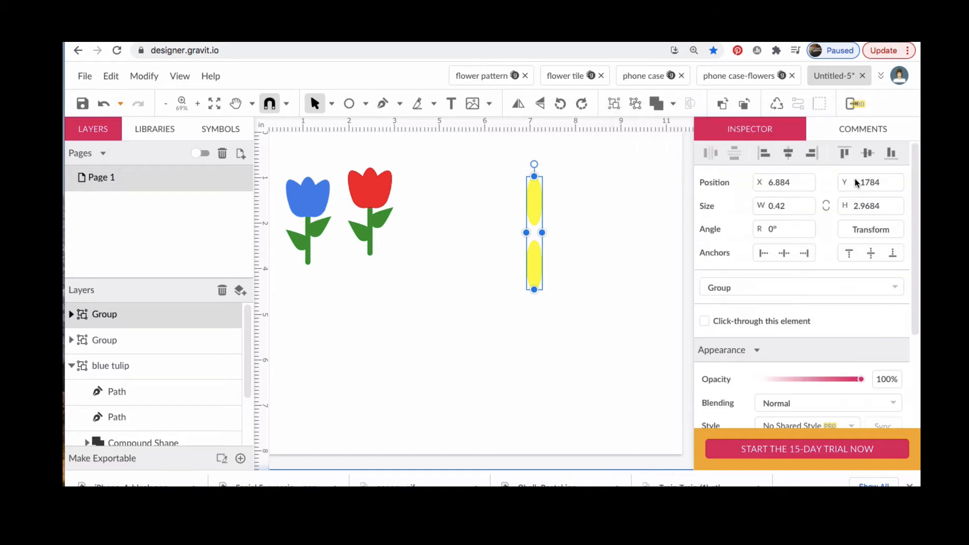
left_click(768, 229)
type("20")
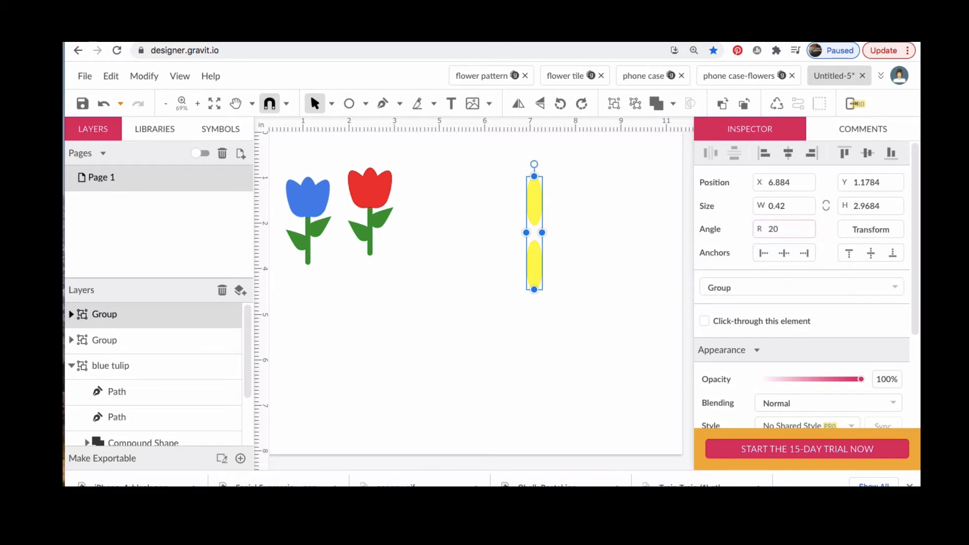
key("Return")
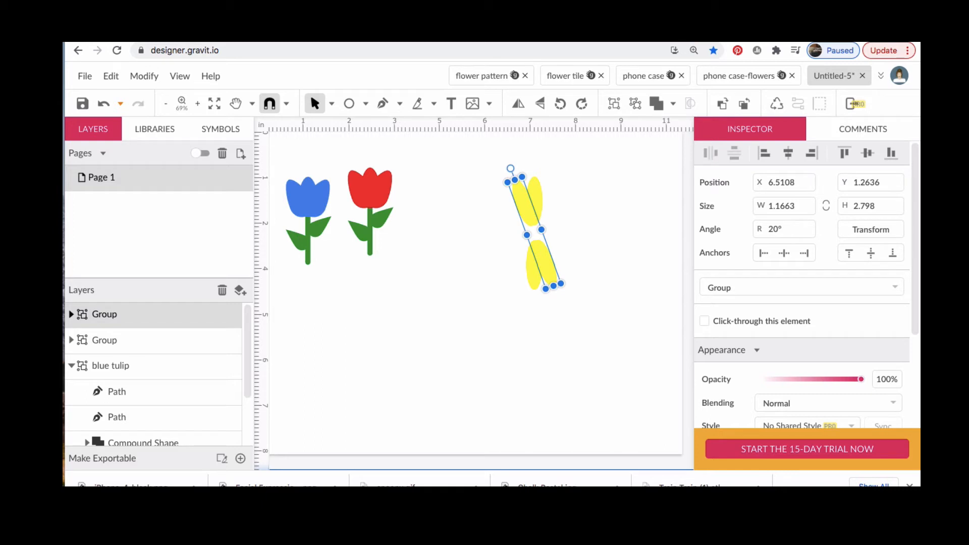
Repeat the rotated duplication of the petal pair seven times in 20° increments up to 160° to complete the ring of petals.
key("ctrl+d")
key("ctrl+d")
key("ctrl+d")
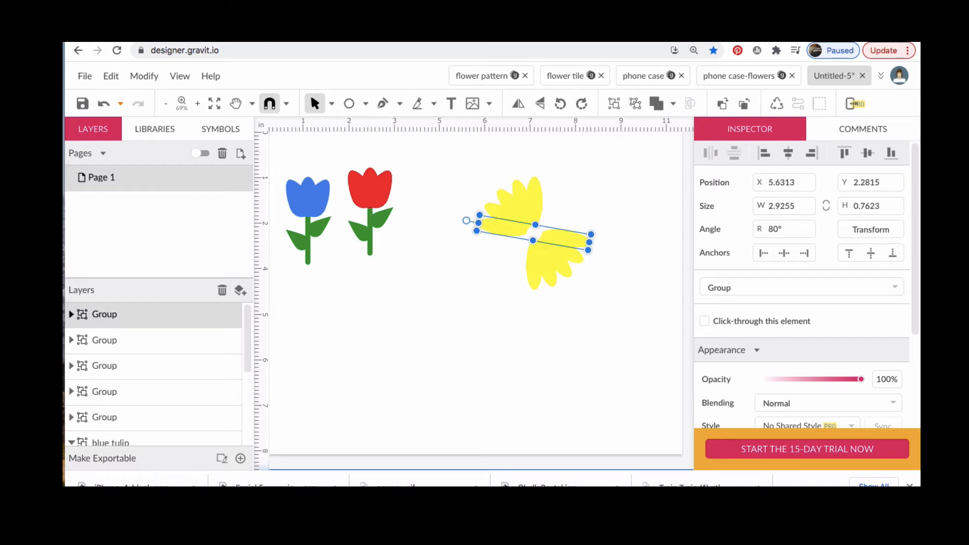
key("ctrl+d")
key("ctrl+d")
key("ctrl+d")
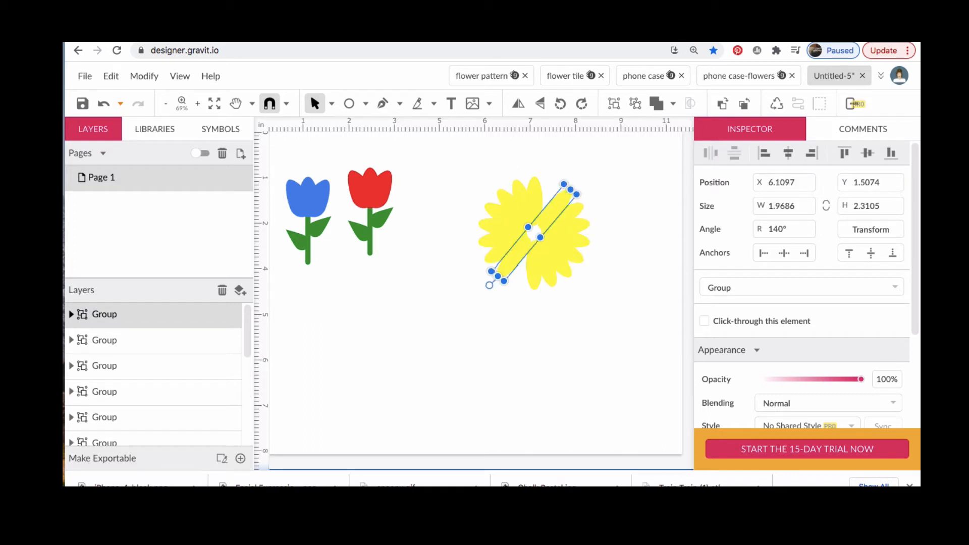
key("ctrl+d")
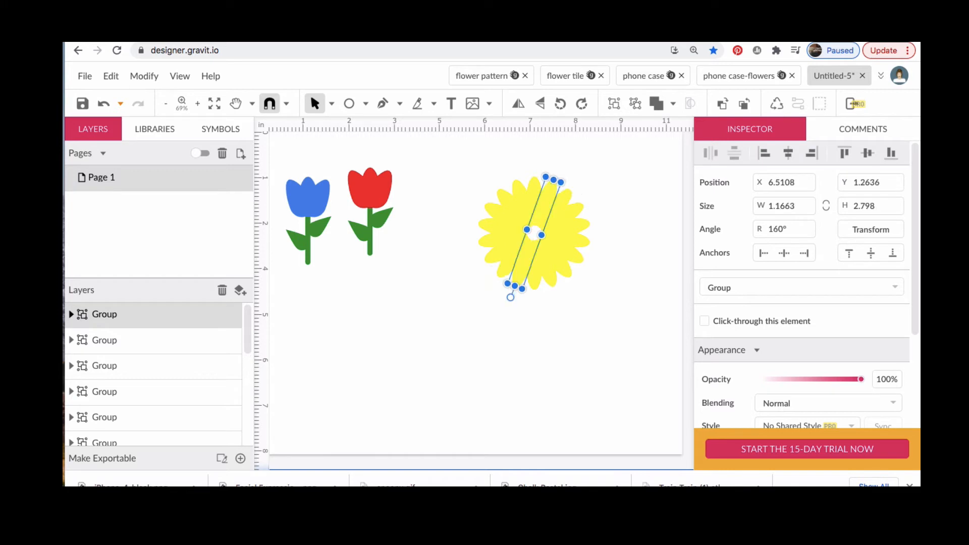
Select all the yellow petal pairs and combine them into one group.
left_click(609, 298)
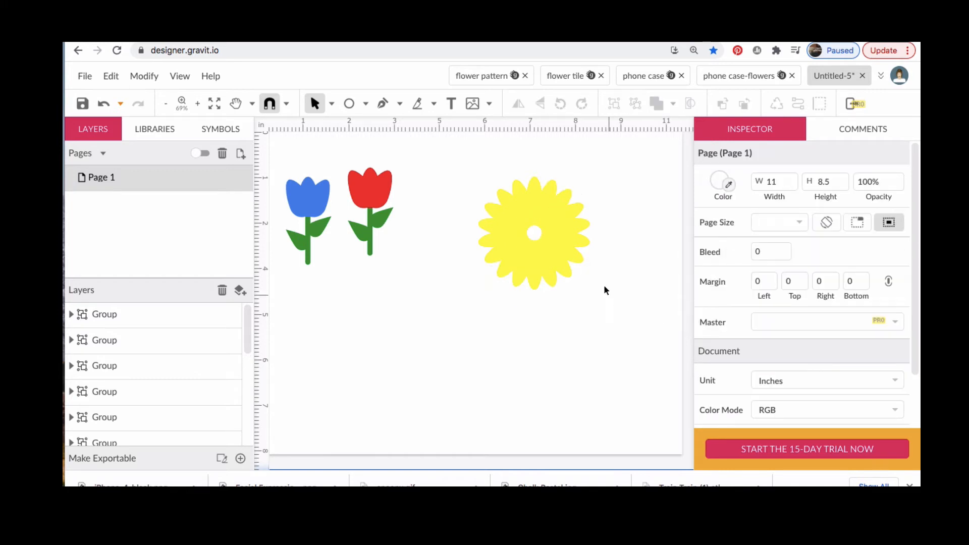
left_click_drag(466, 154, 605, 311)
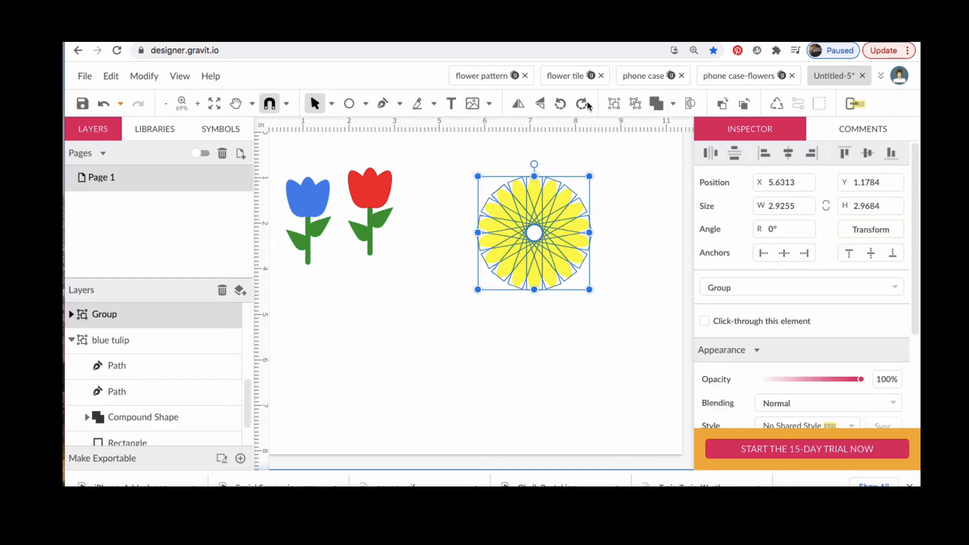
left_click(614, 104)
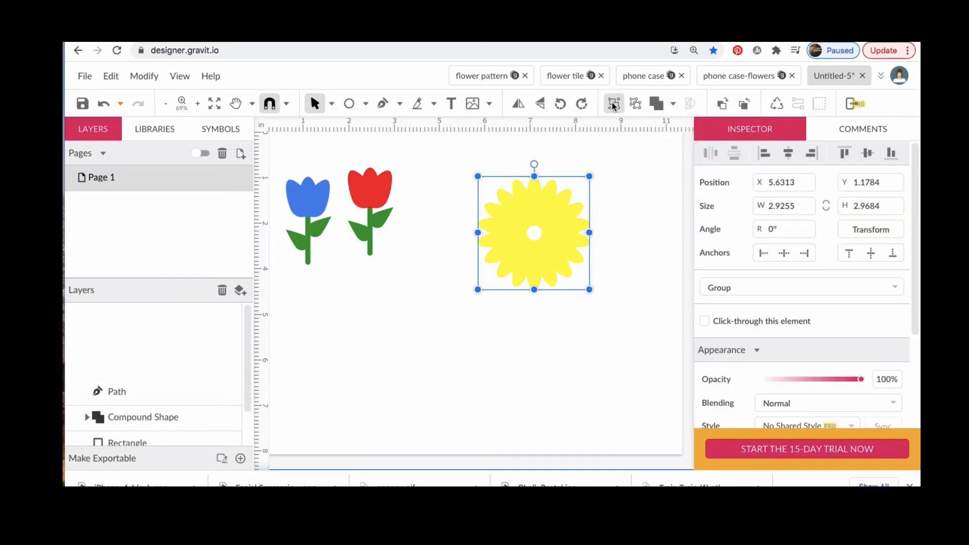
Draw an ellipse about 0.42 by 0.44 in over the hole in the yellow flower and fill it with orange (#FF9900).
left_click(349, 104)
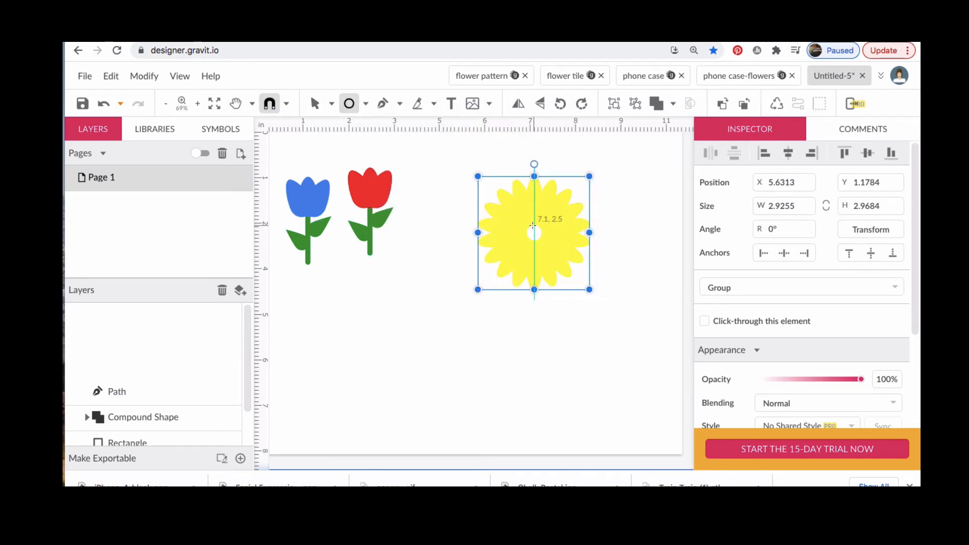
left_click_drag(528, 226, 544, 243)
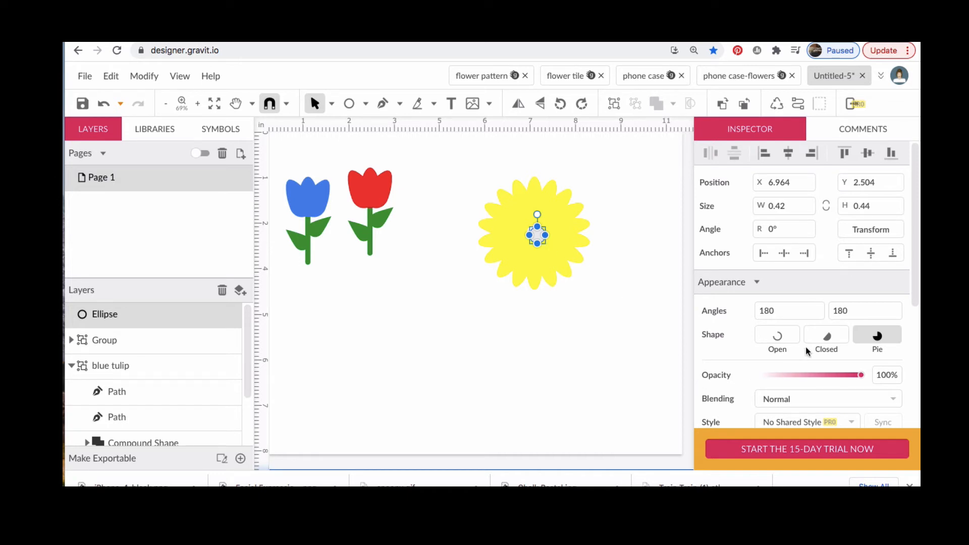
scroll(806, 346, "down", 3)
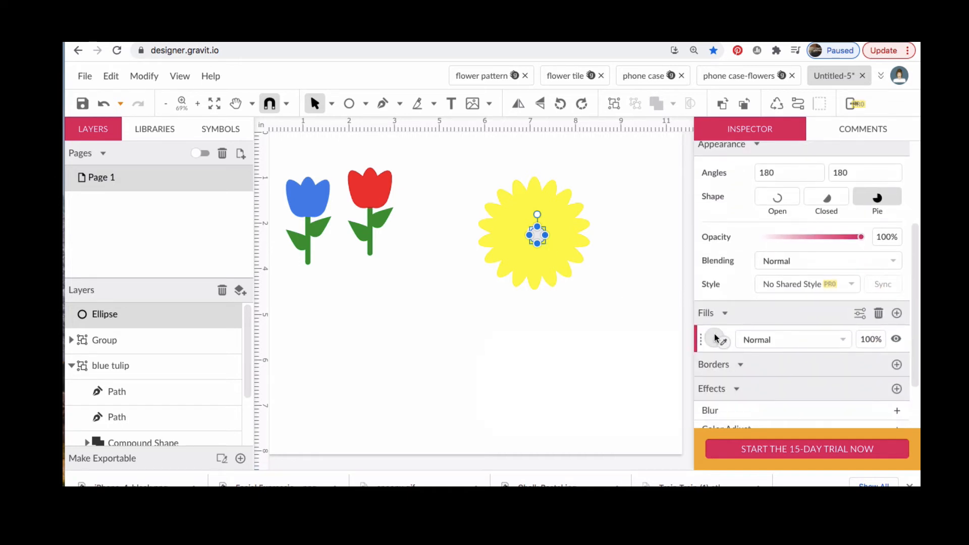
left_click(718, 339)
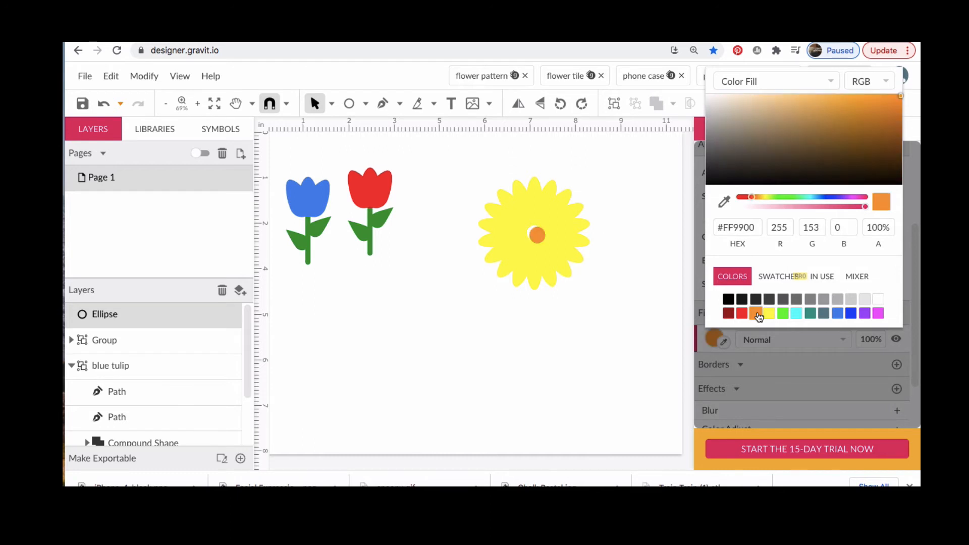
left_click(756, 313)
left_click(538, 237)
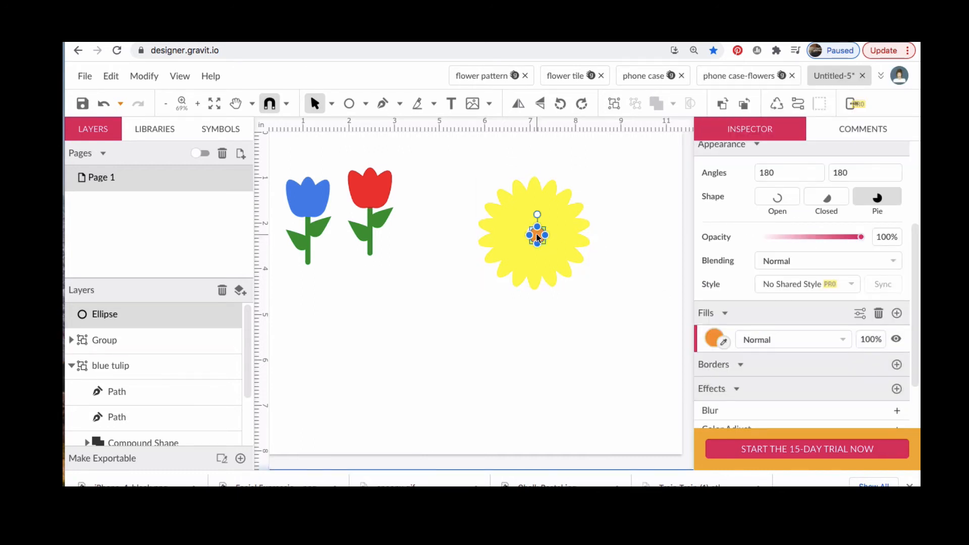
Align the orange ellipse and the yellow petal group to each other's center and middle.
left_click(510, 249)
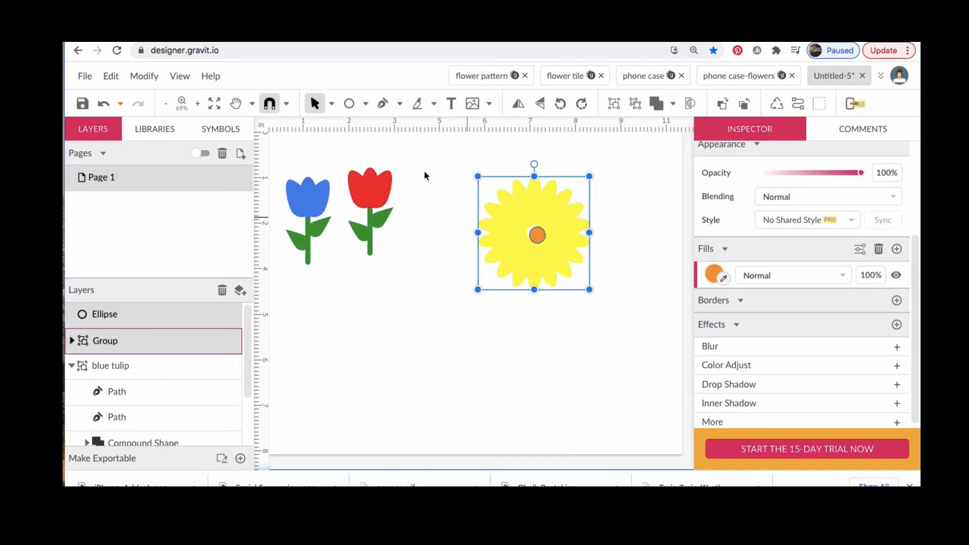
left_click(146, 76)
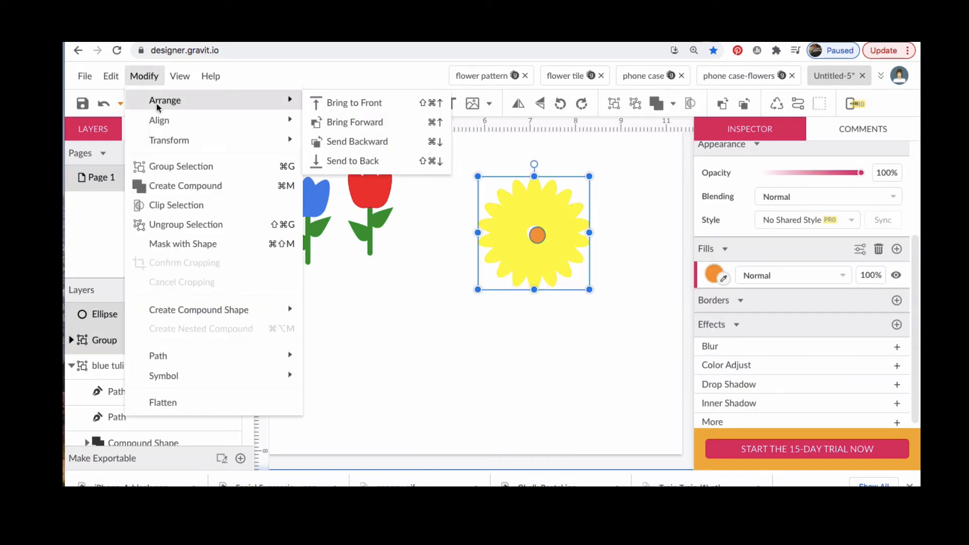
mouse_move(273, 140)
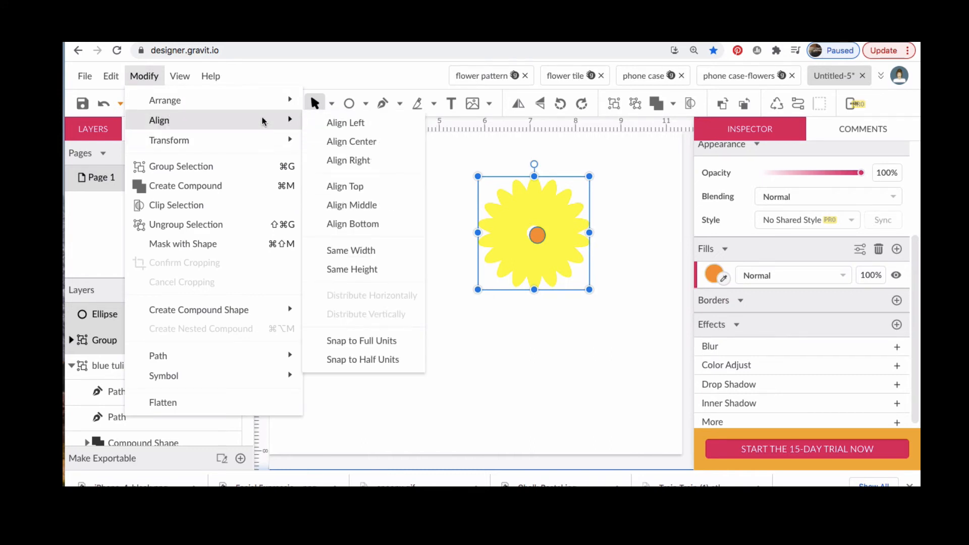
left_click(334, 142)
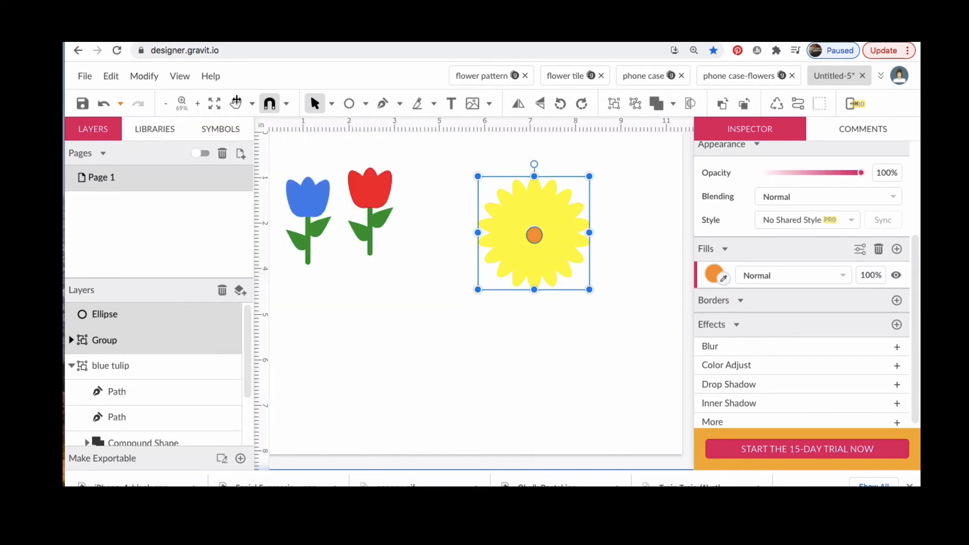
left_click(145, 75)
mouse_move(221, 122)
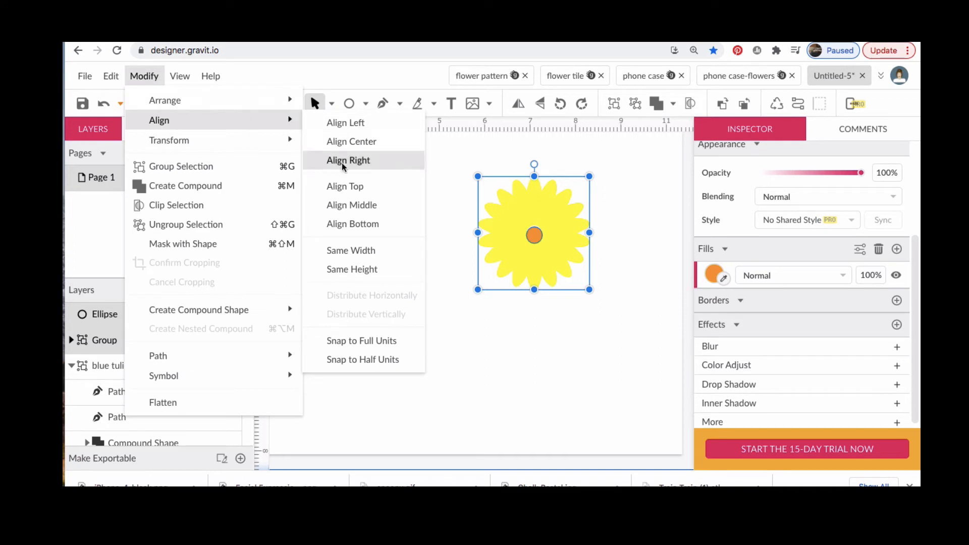
left_click(362, 206)
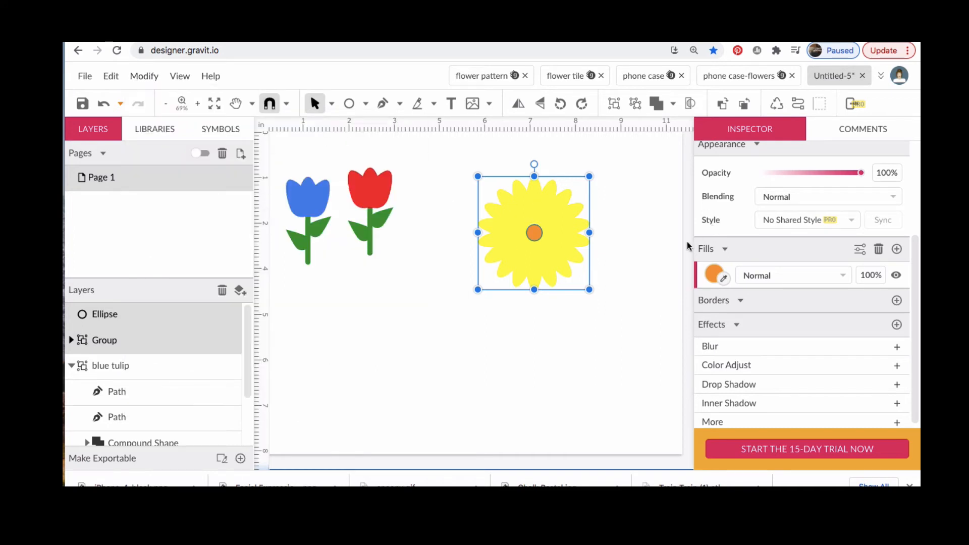
left_click(651, 241)
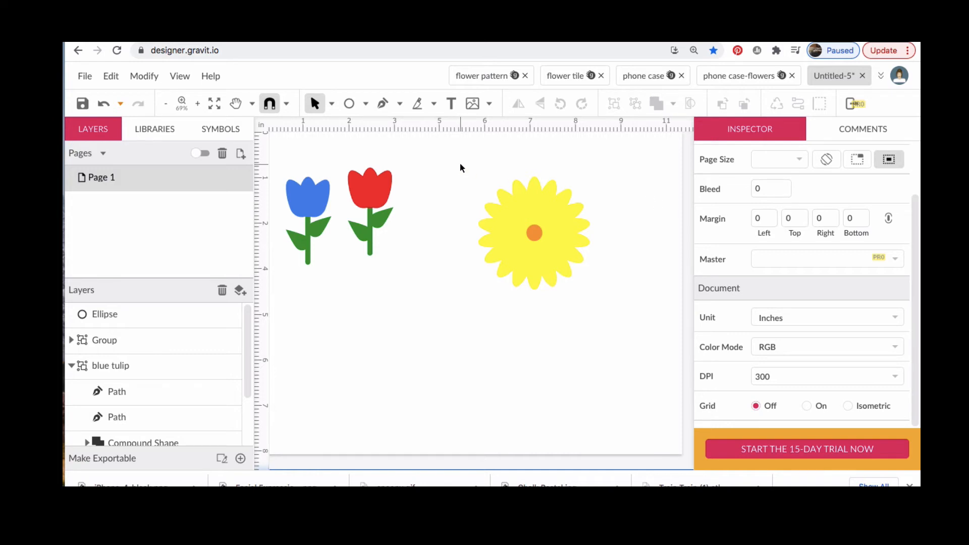
Group the petals with the orange center, then shrink the flower to about half its size and place it below the blue tulip.
left_click_drag(461, 161, 606, 309)
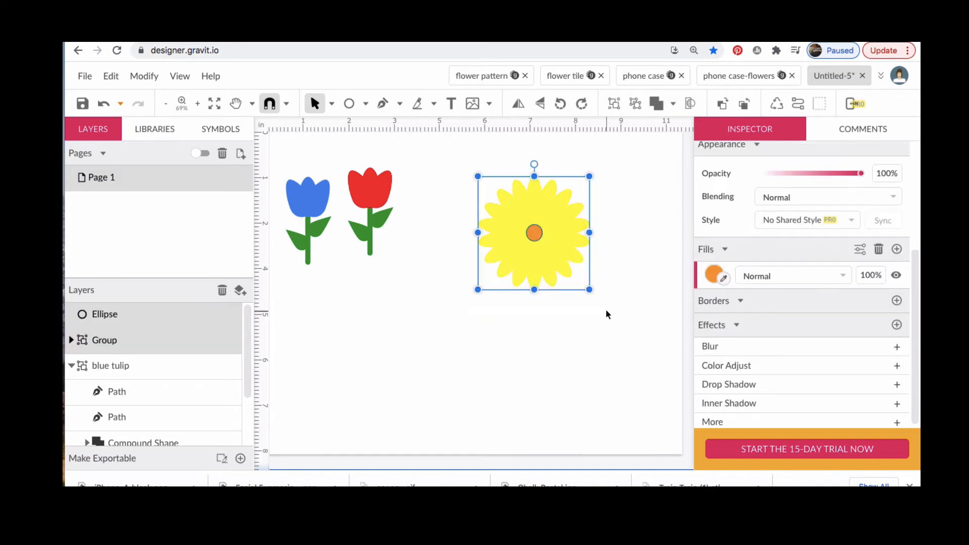
left_click(610, 105)
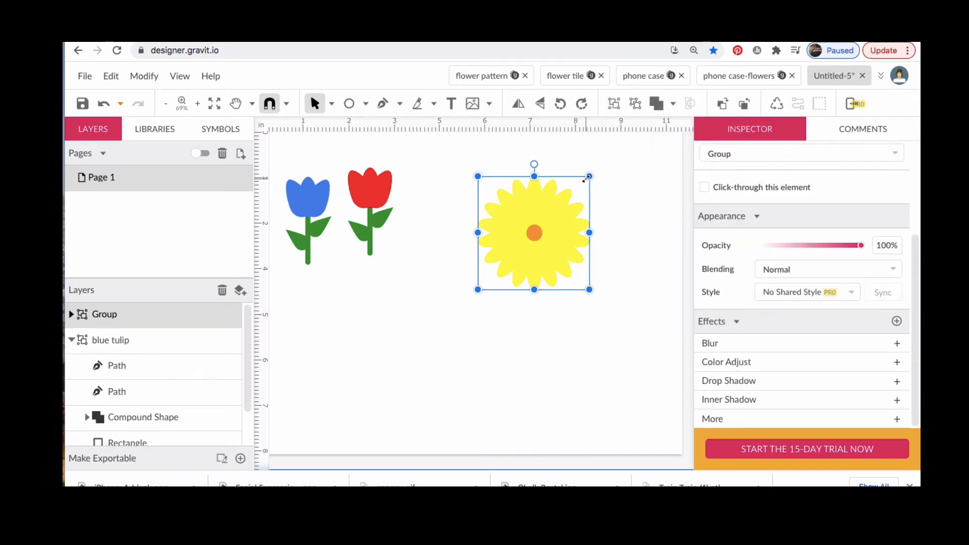
left_click_drag(587, 178, 332, 314)
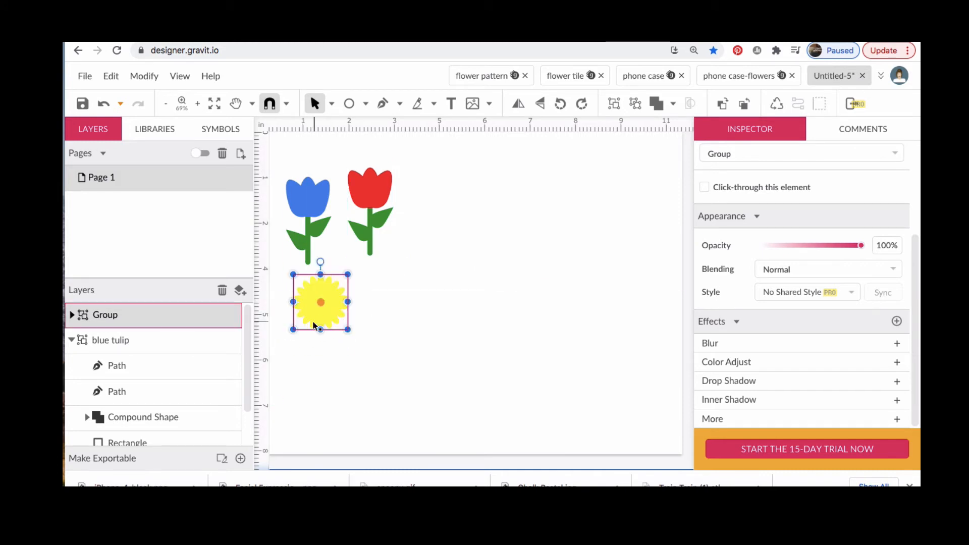
Draw an open S-curved stem about 0.72 by 2.42 in with the Pen tool, running down from just below the yellow flower's center.
left_click(384, 105)
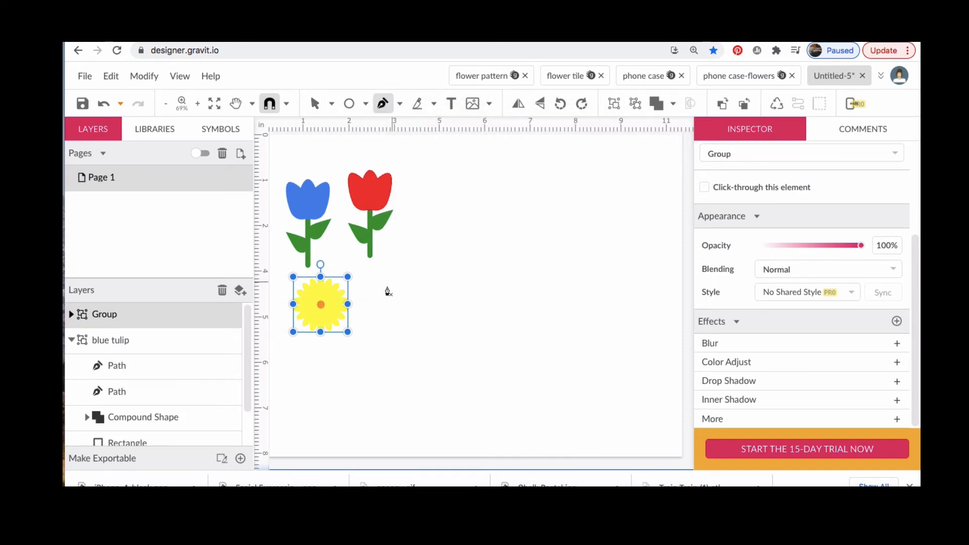
left_click(319, 317)
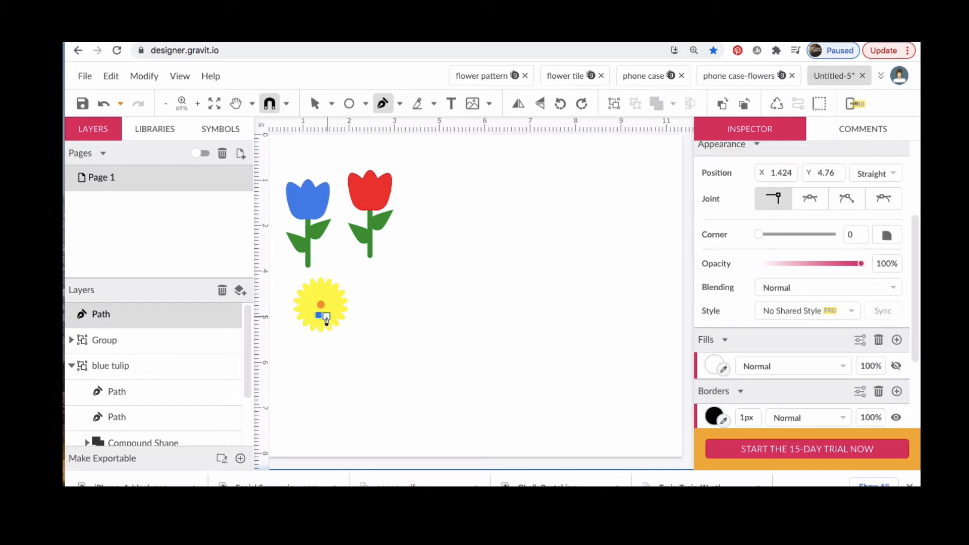
left_click_drag(317, 365, 288, 389)
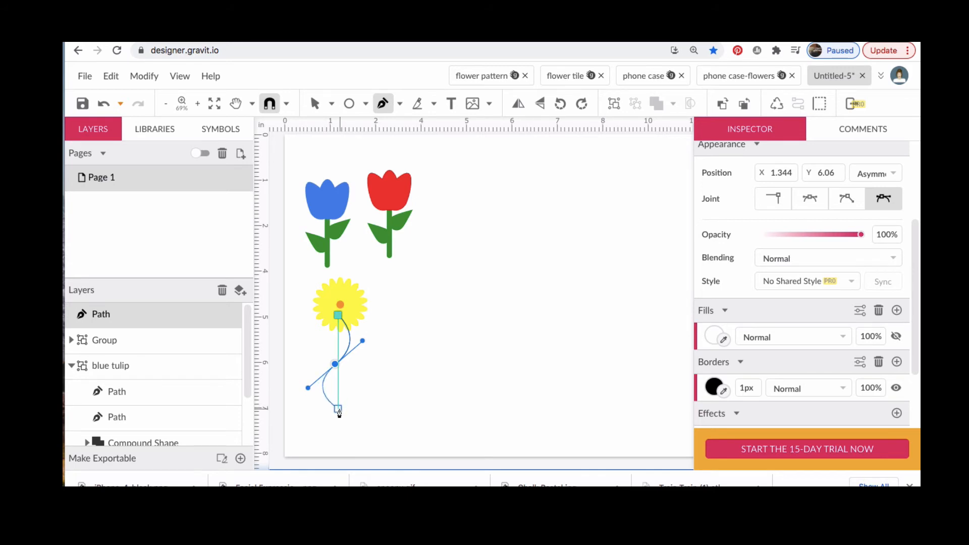
left_click(338, 408)
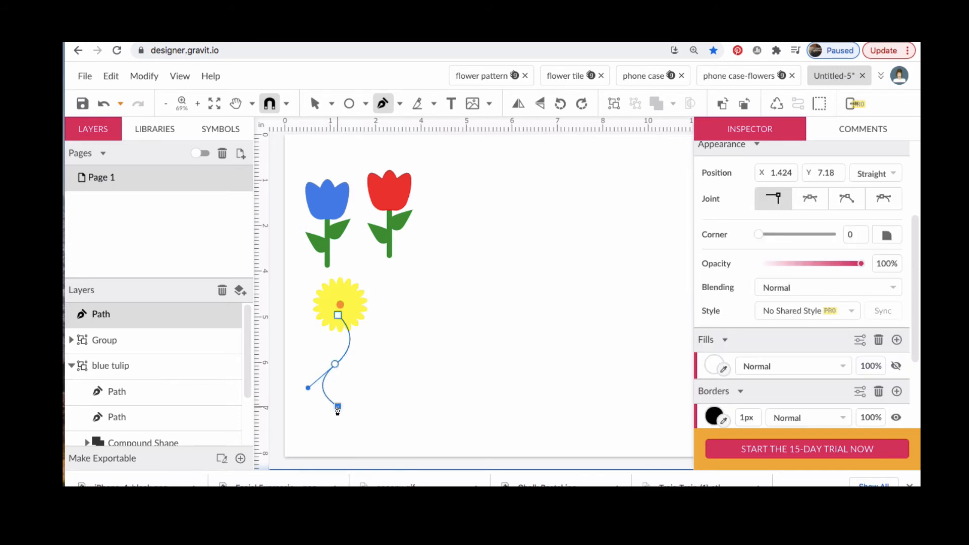
key("Escape")
key("Escape")
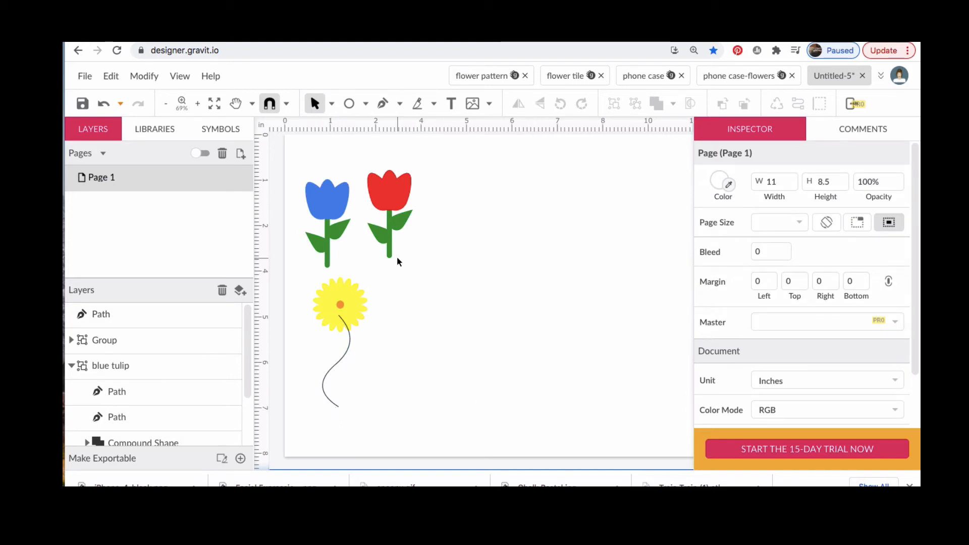
Give the yellow flower's curved stem a 10 px border in the tulip leaves' green (#359735).
left_click(345, 360)
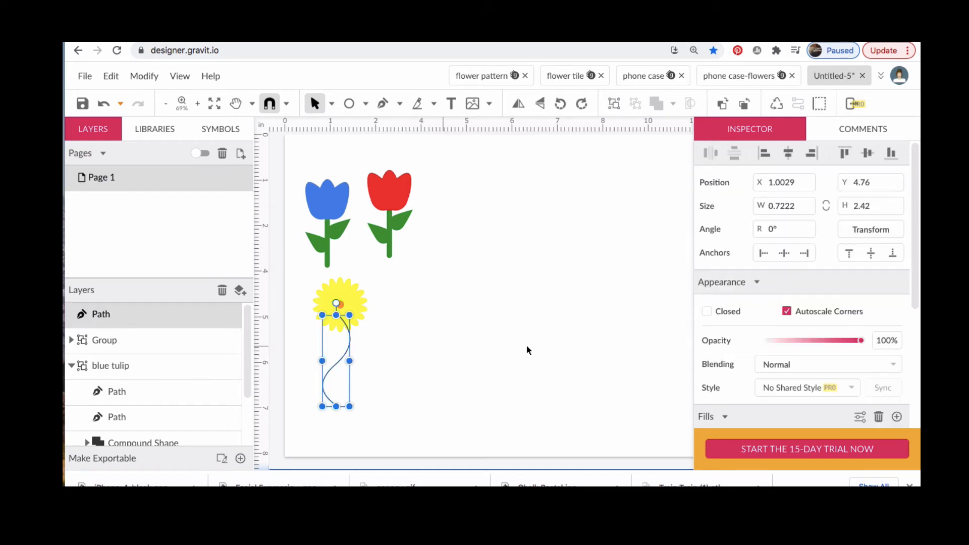
scroll(742, 384, "down", 2)
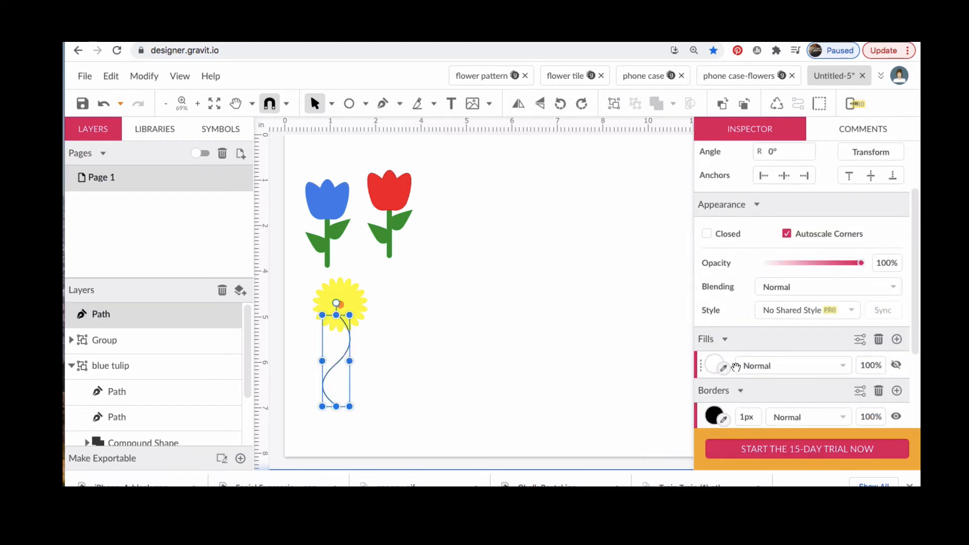
left_click(715, 417)
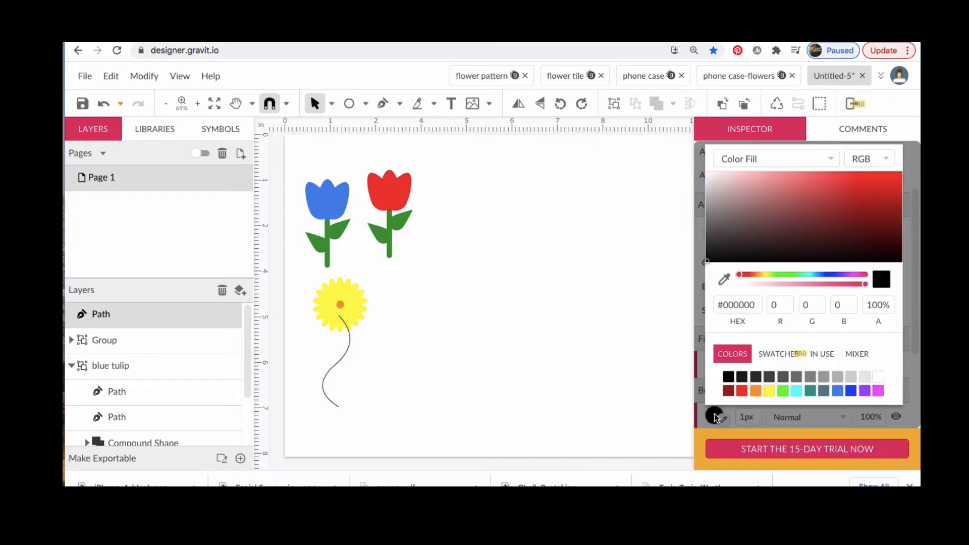
left_click(724, 281)
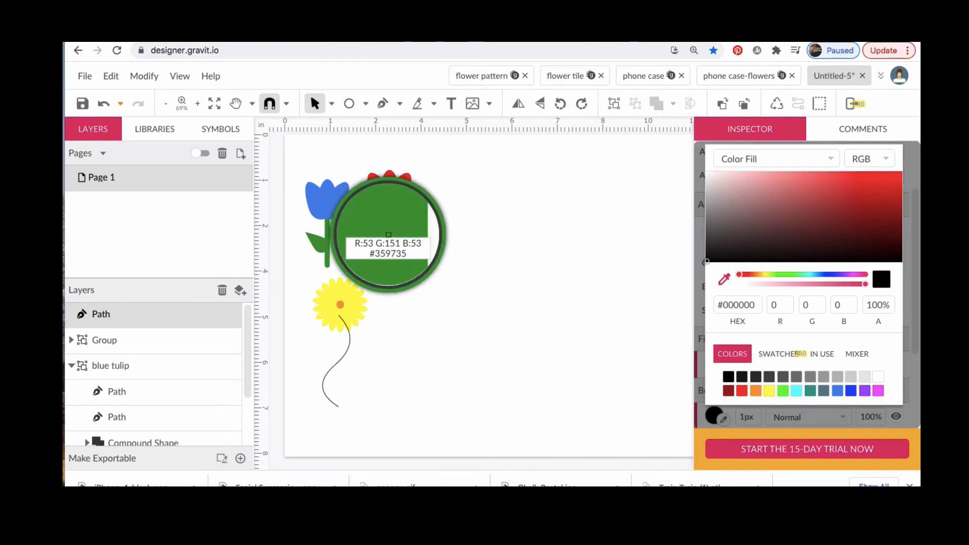
left_click(391, 241)
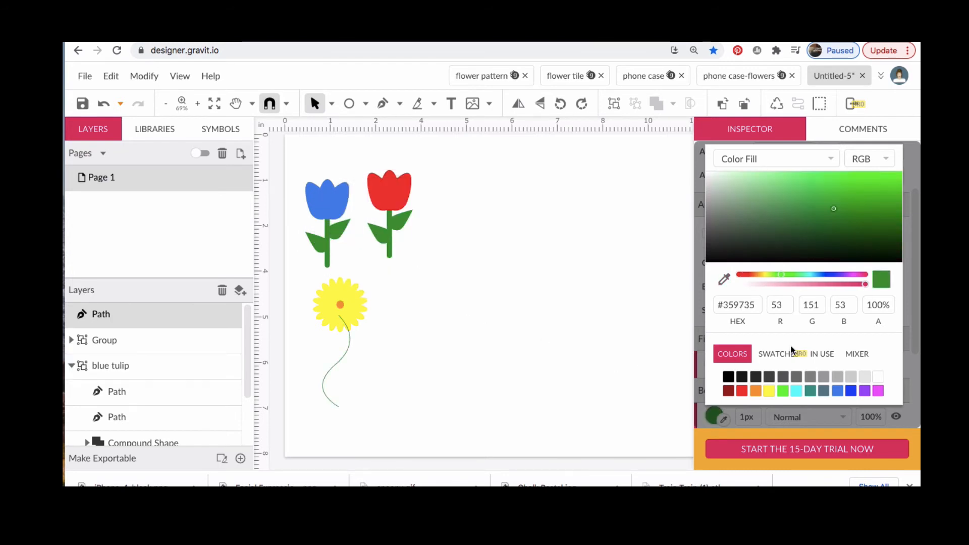
left_click(743, 417)
left_click(744, 416)
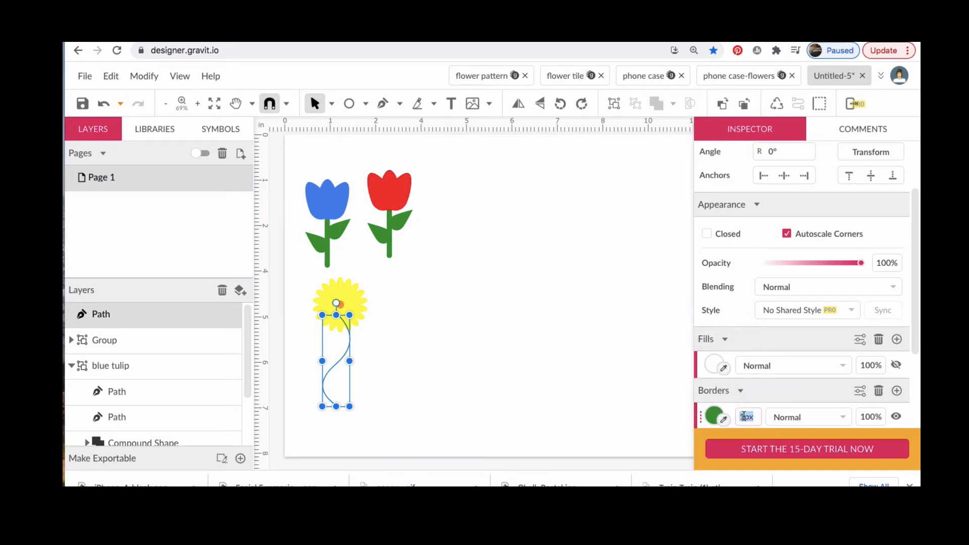
type("10")
key("Return")
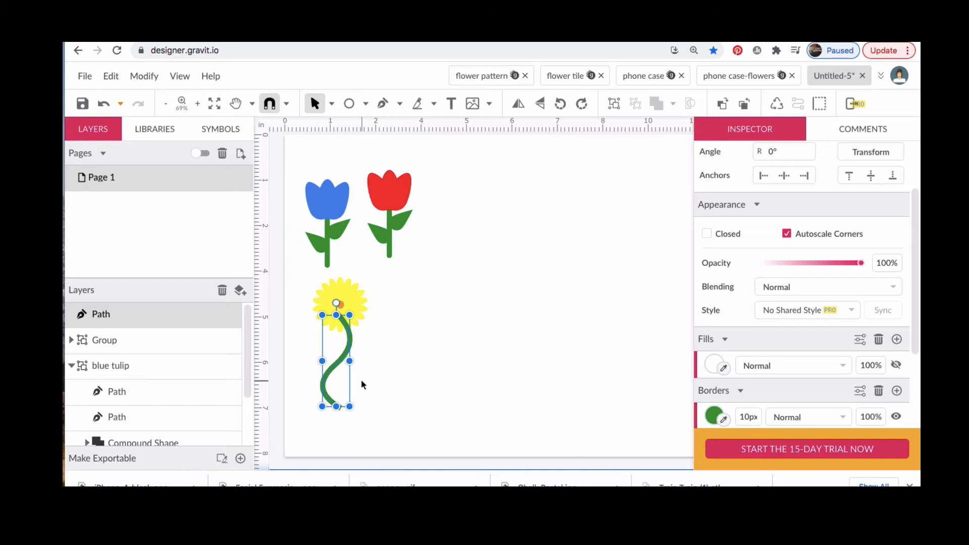
Send the curved stem behind the yellow flower and move it up so its upper end sits under the orange center.
left_click(744, 104)
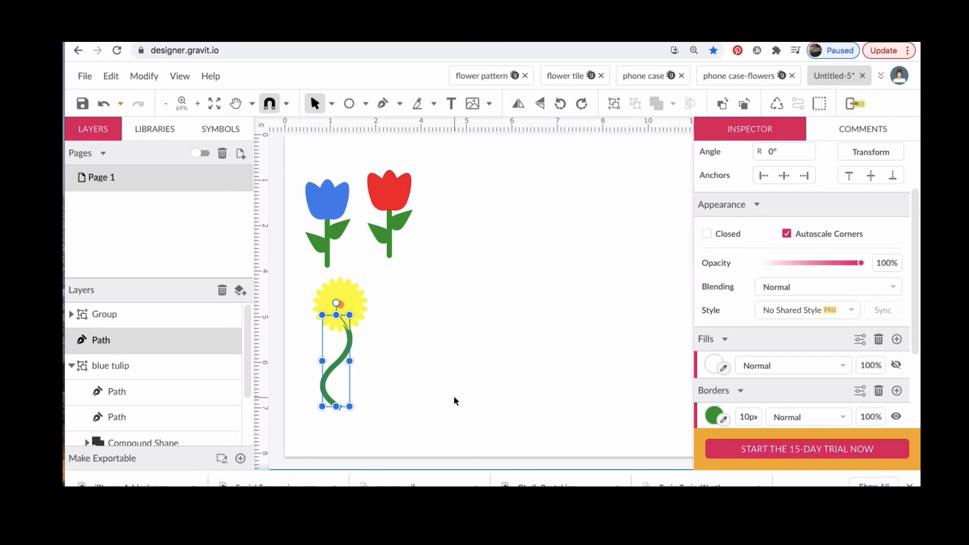
left_click(454, 401)
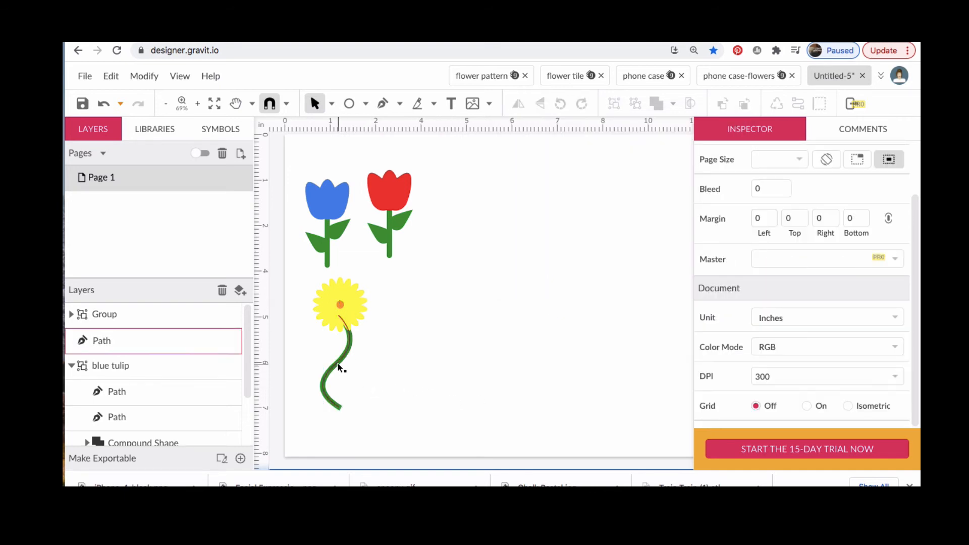
left_click_drag(339, 367, 340, 355)
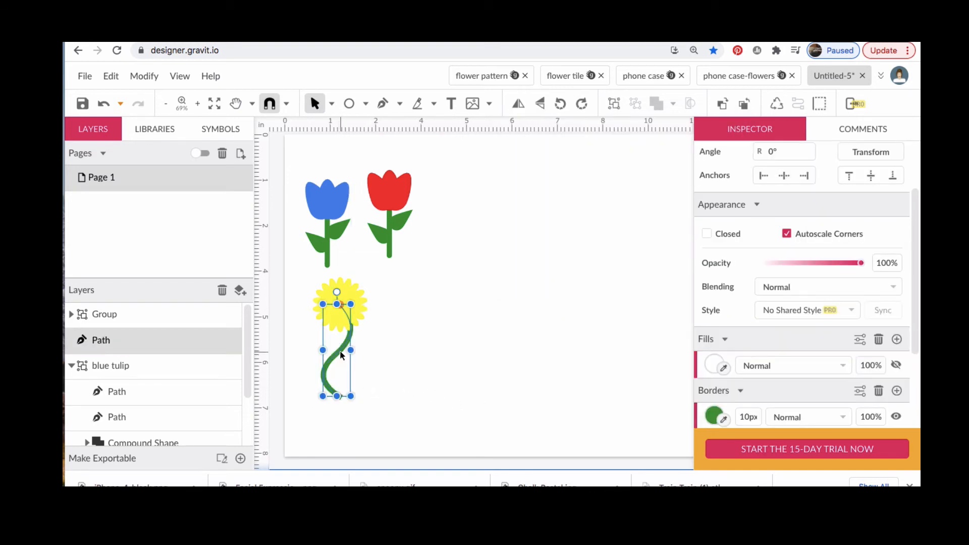
left_click(465, 401)
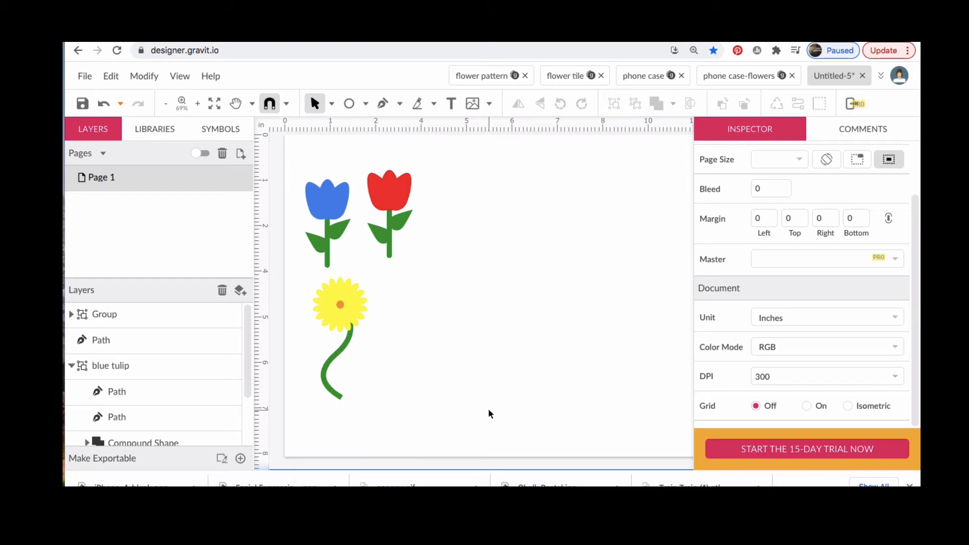
Draw a circle about 0.8 in across to the right of the stem and fill it with the tulip leaves' green.
left_click(349, 103)
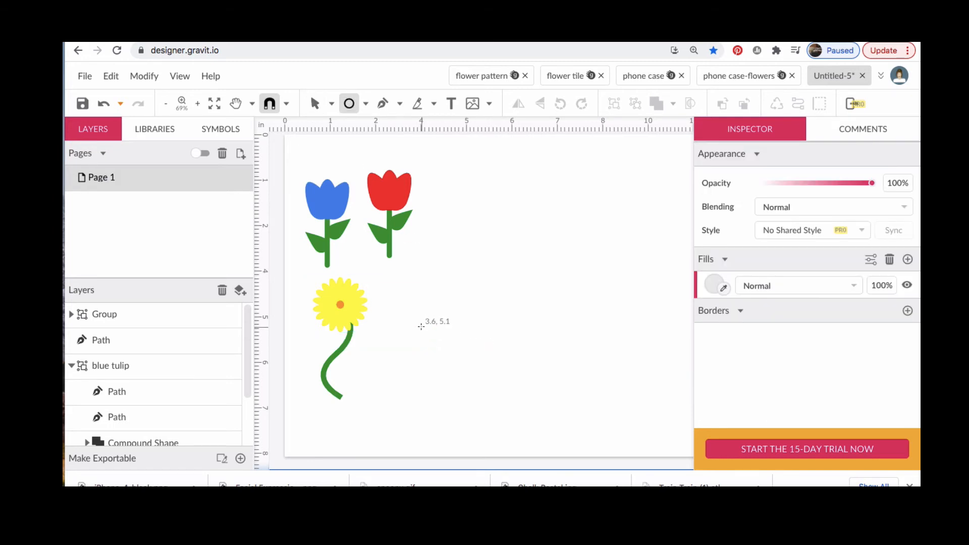
left_click_drag(421, 327, 456, 357)
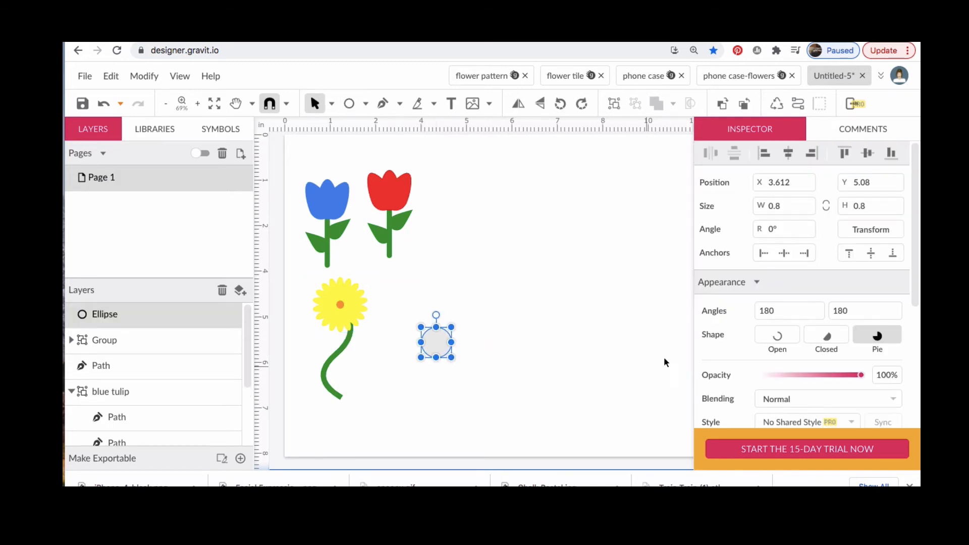
scroll(710, 341, "down", 5)
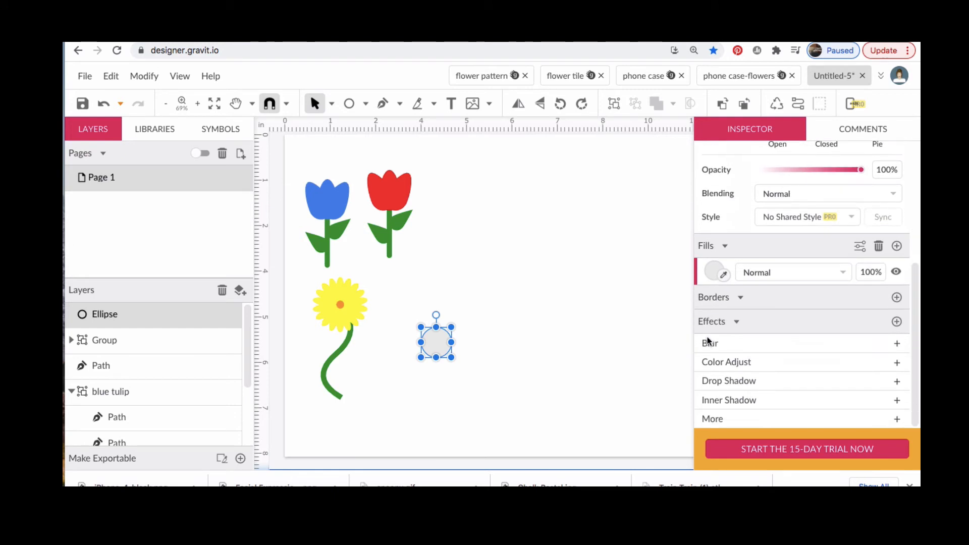
left_click(724, 275)
left_click(381, 232)
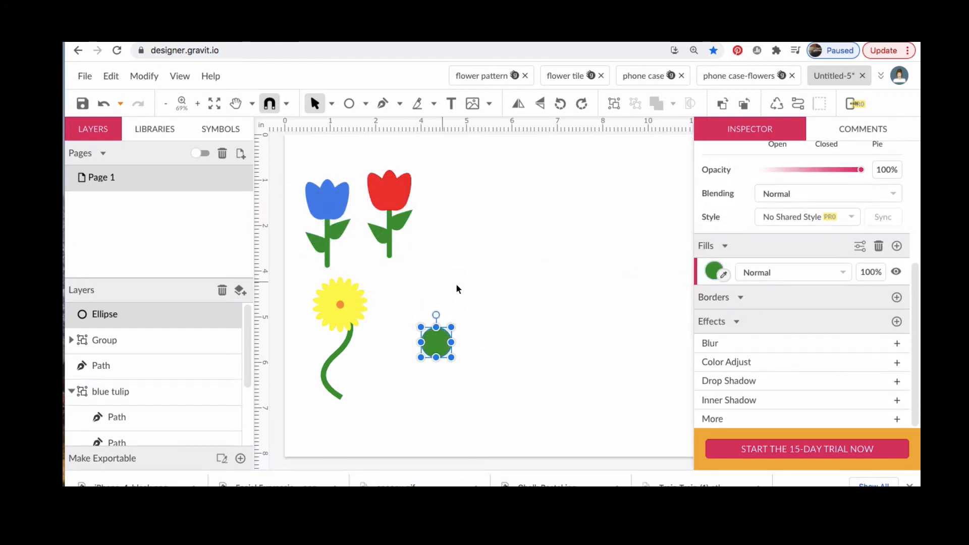
Convert the green circle to a path and pull its top anchor point upward to form a leaf shape.
left_click(798, 104)
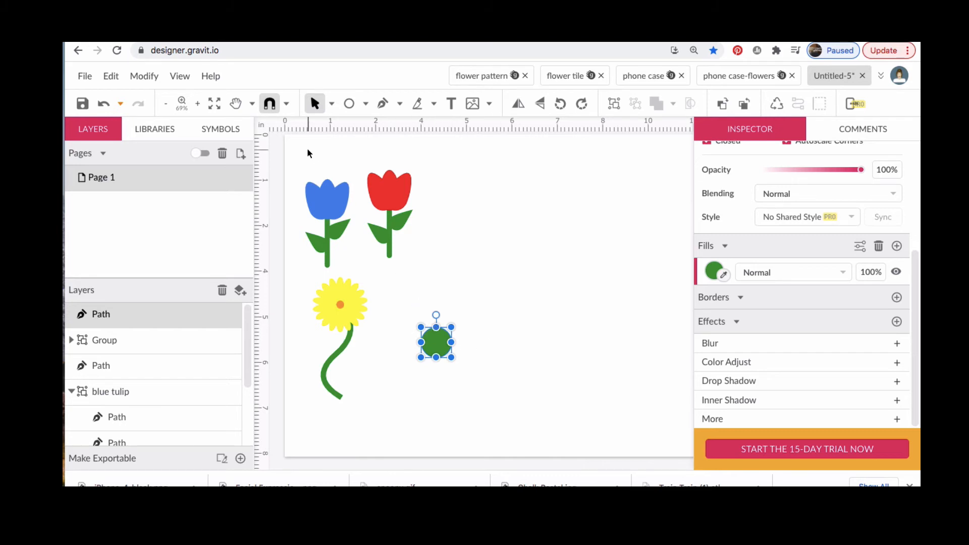
left_click(332, 104)
left_click(353, 147)
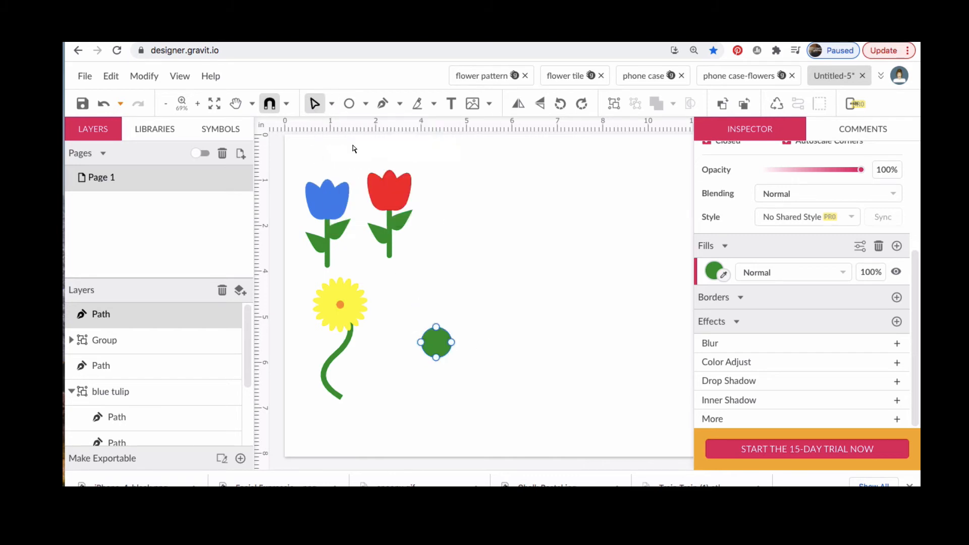
left_click_drag(437, 324, 438, 305)
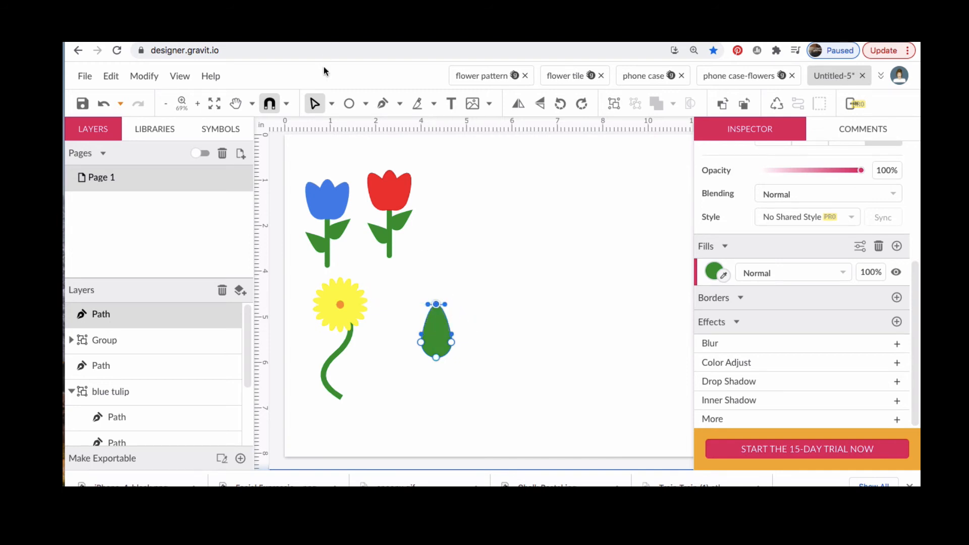
Shrink the green leaf to a little over half its size and narrow it slightly.
left_click(331, 105)
left_click(353, 128)
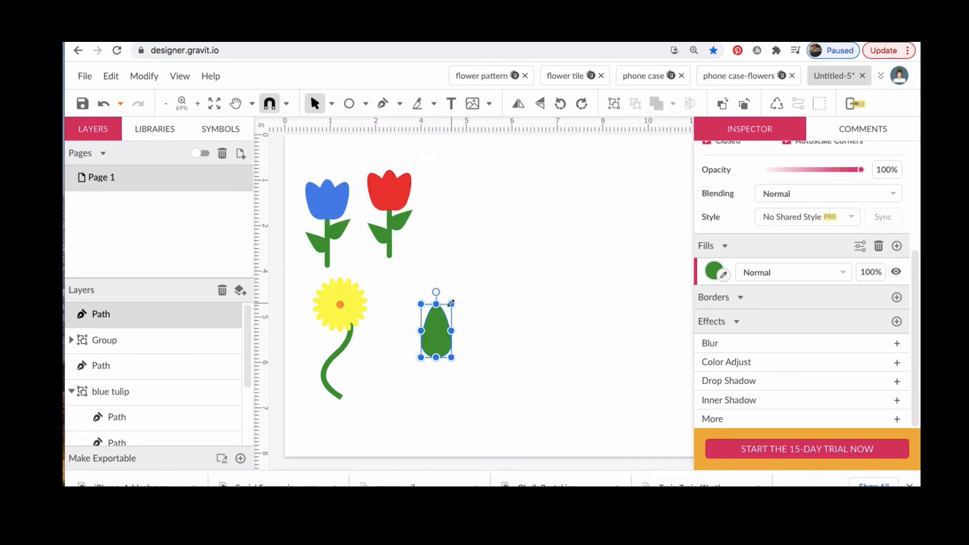
left_click_drag(452, 304, 440, 329)
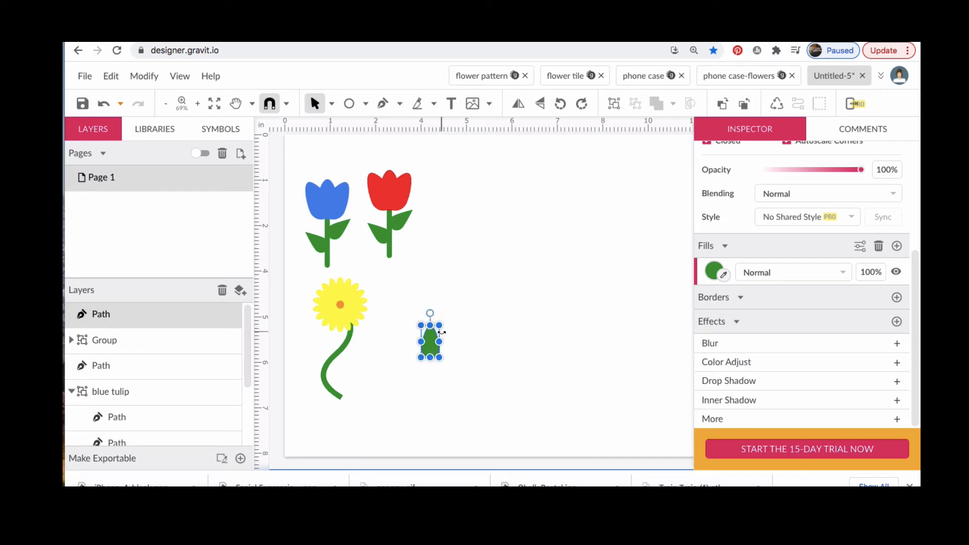
left_click_drag(440, 342, 436, 342)
left_click(488, 370)
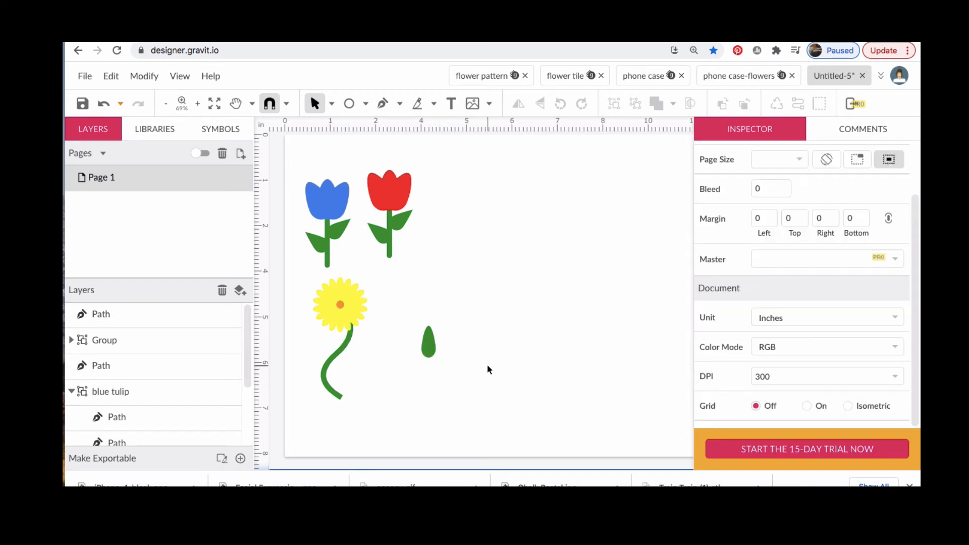
Attach the leaf, tilted up and outward, to the stem's right side and a horizontally flipped copy lower on its left side.
left_click(430, 348)
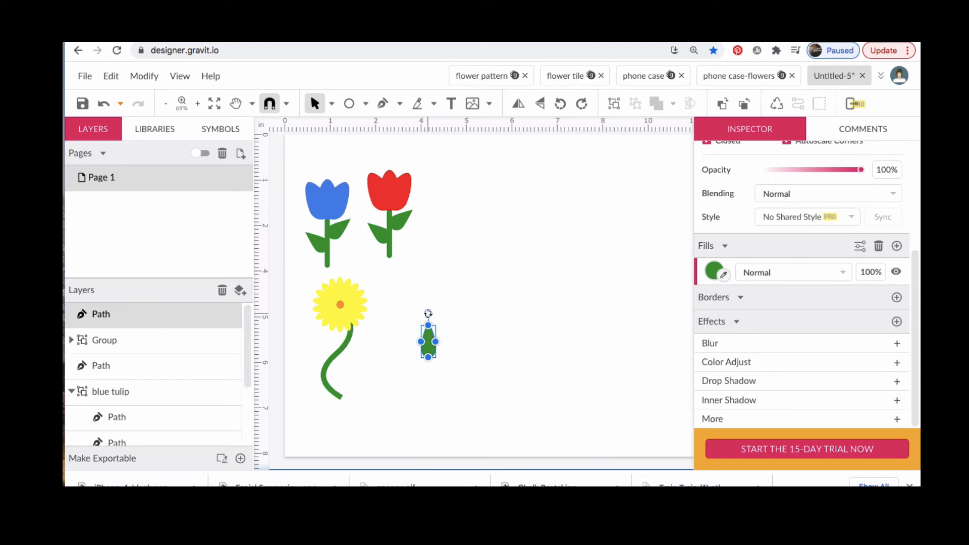
left_click_drag(428, 314, 355, 340)
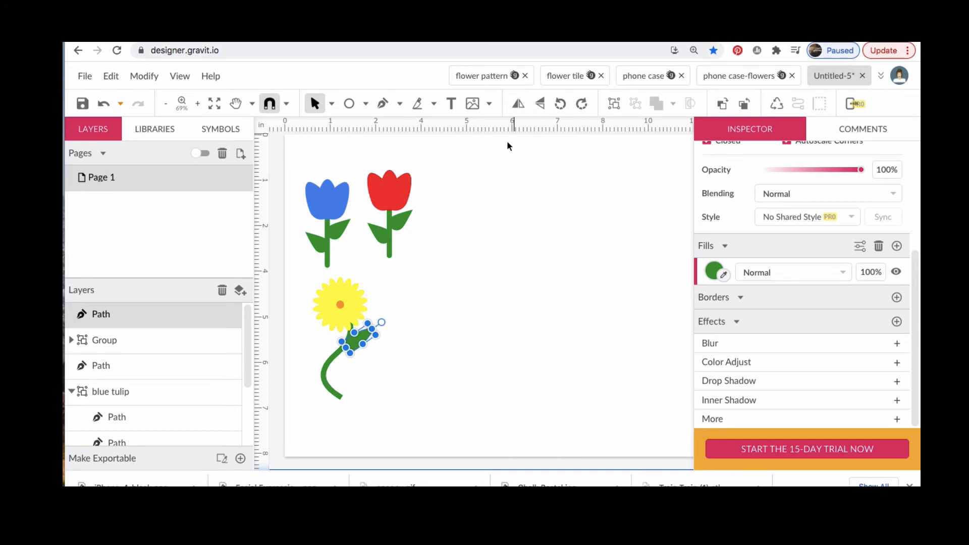
key("super+d")
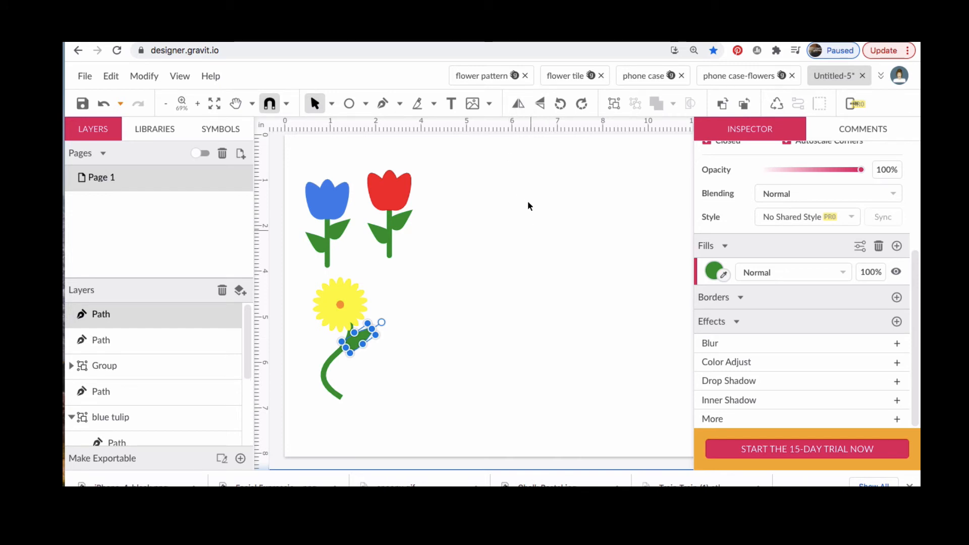
left_click(519, 104)
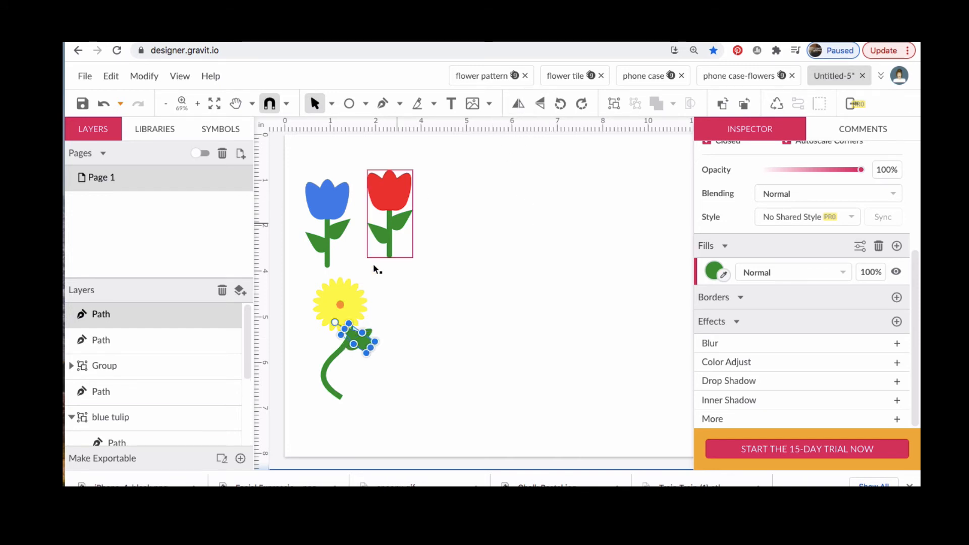
left_click_drag(366, 346, 335, 368)
left_click(485, 391)
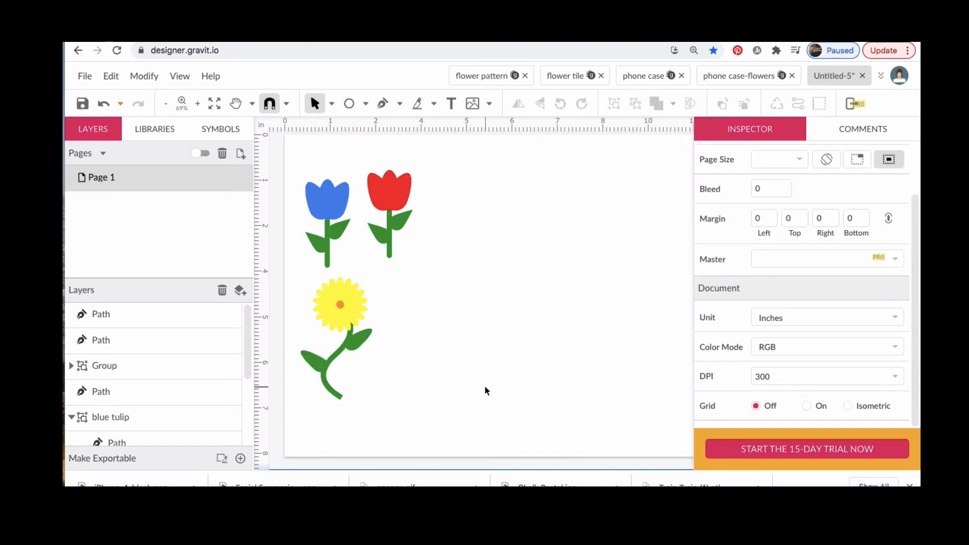
Group the yellow flower with its stem and leaves, and place a horizontally flipped copy of the group to its right.
left_click_drag(303, 274, 365, 437)
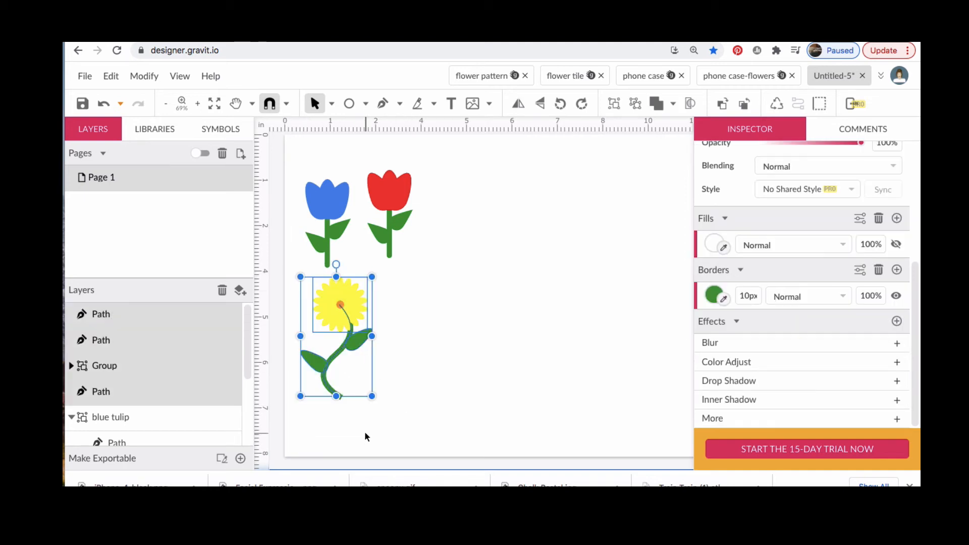
left_click(613, 103)
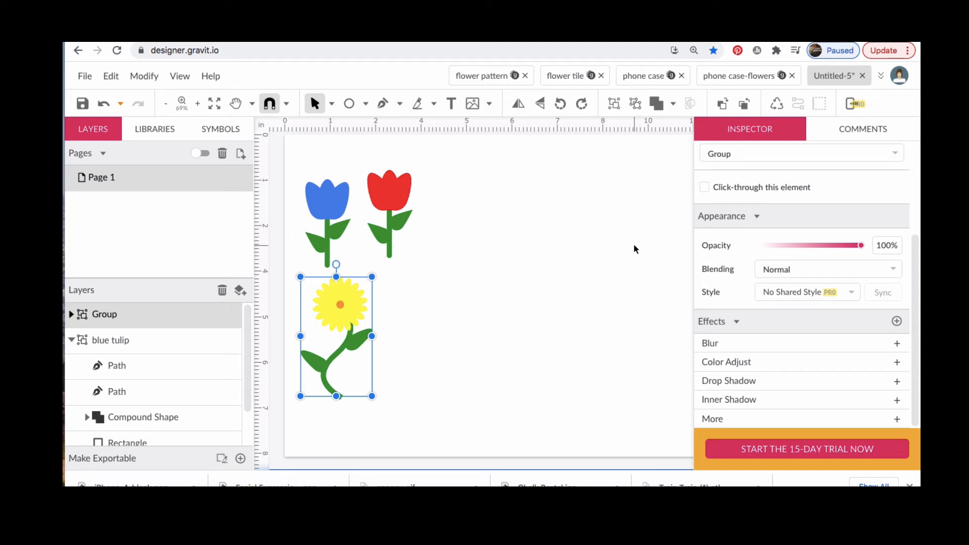
key("super+d")
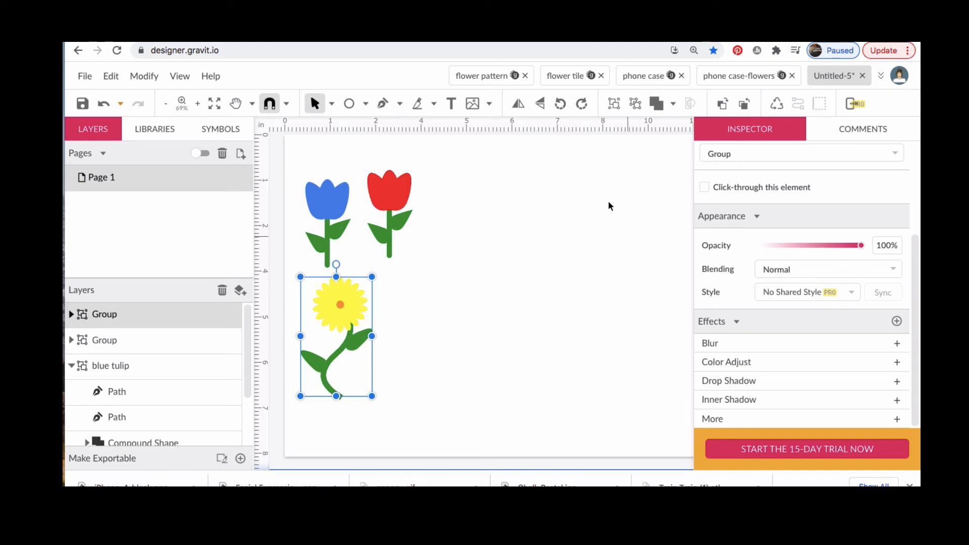
left_click(517, 101)
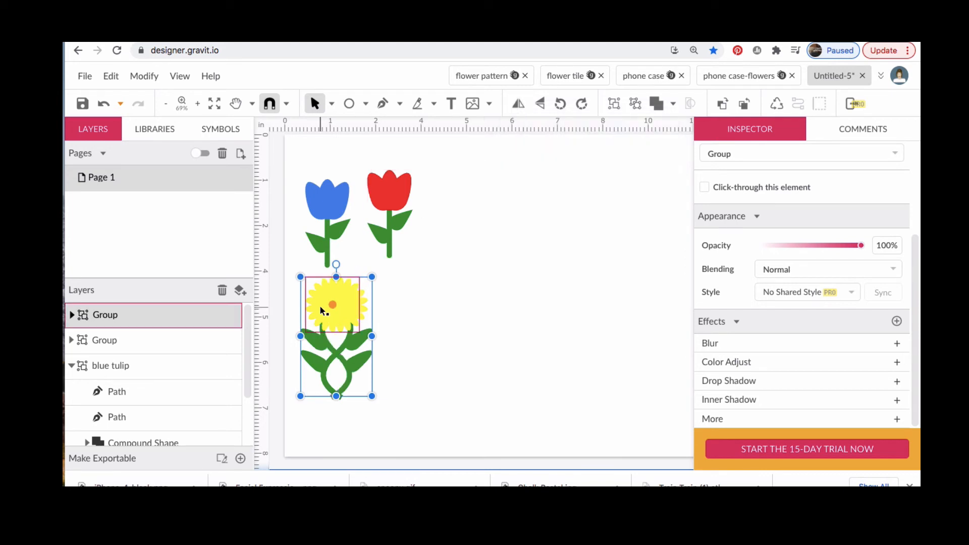
left_click_drag(321, 305, 406, 306)
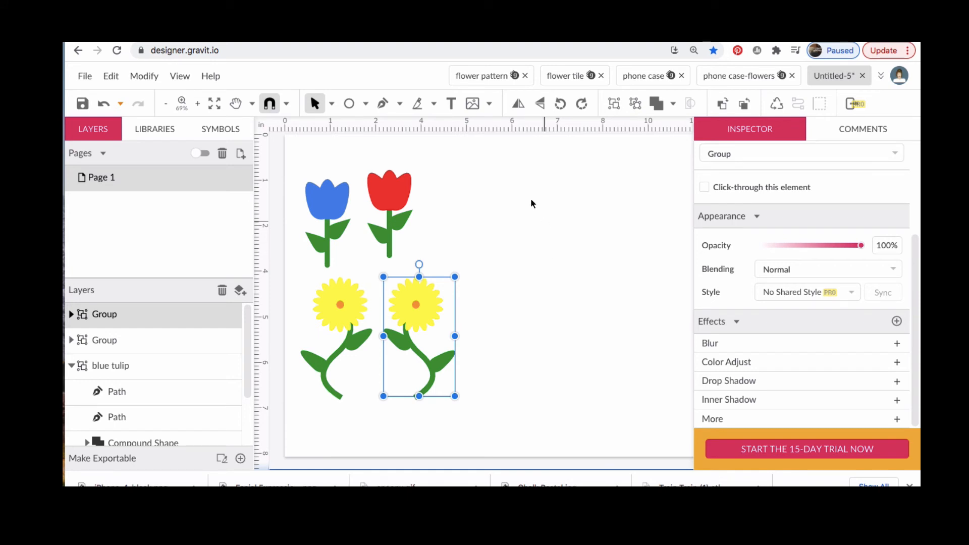
Draw a narrow upright ellipse in the empty area right of the tulips and fill it with muted teal (#7BBBB5).
left_click(349, 103)
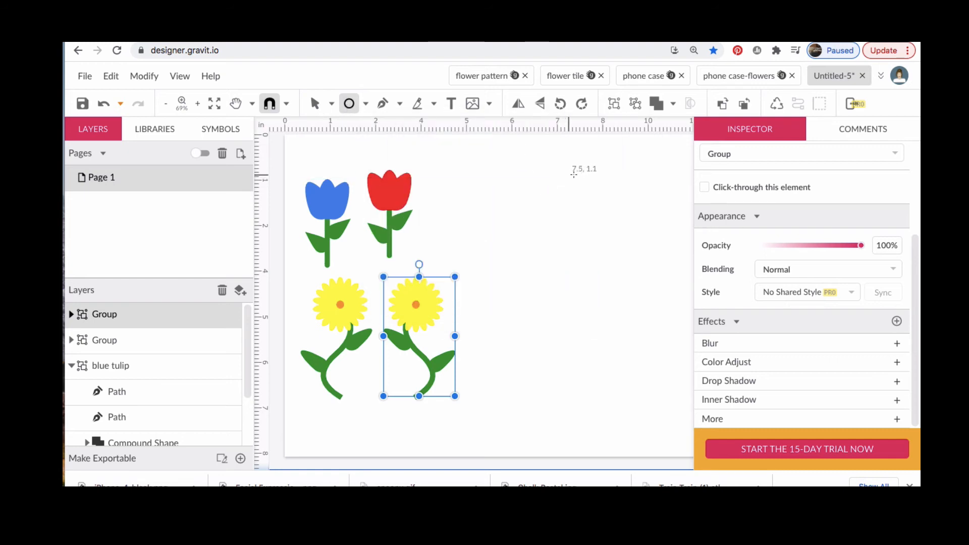
left_click_drag(564, 179, 579, 223)
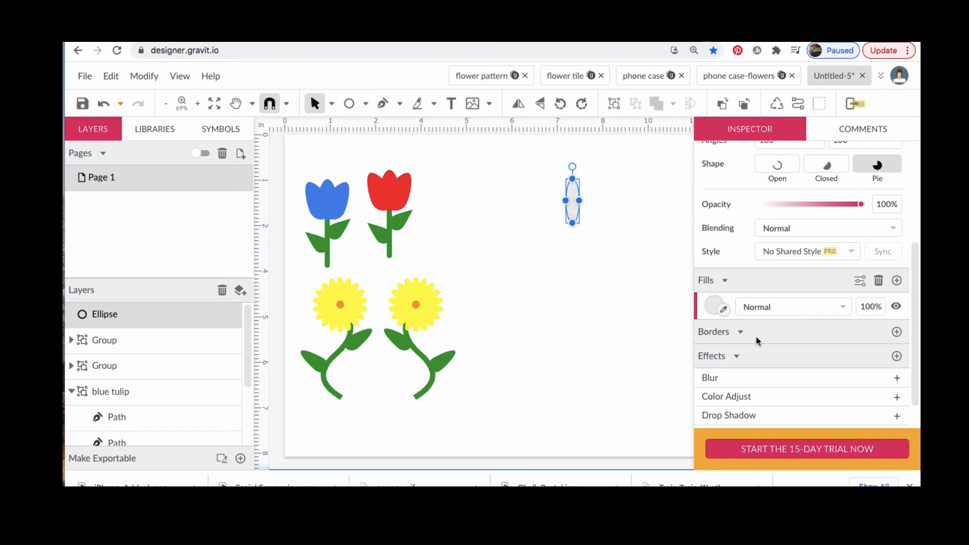
left_click(715, 306)
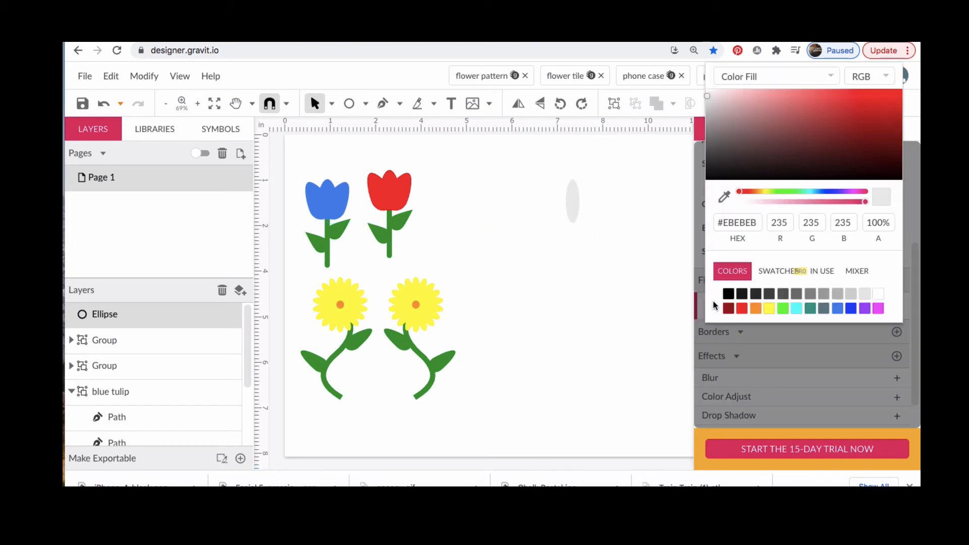
left_click(812, 310)
left_click(773, 113)
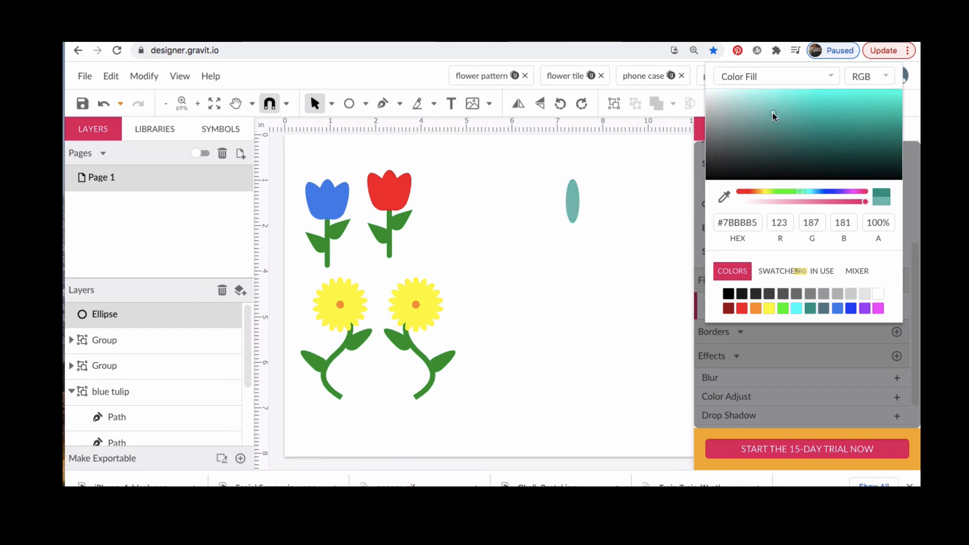
Lighten the teal ellipse's fill to #C0E8E4 and place a copy directly below it, leaving a small gap between them.
left_click(739, 97)
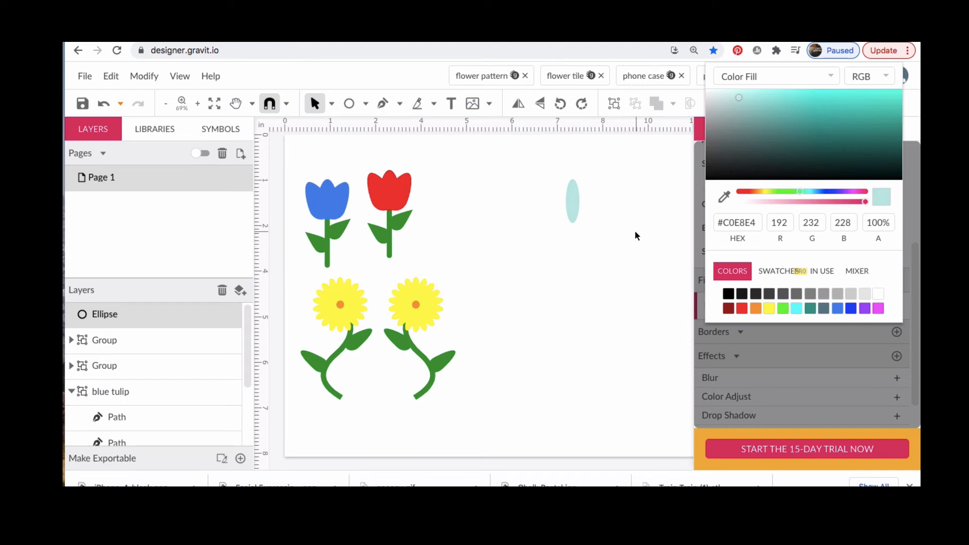
left_click(574, 204)
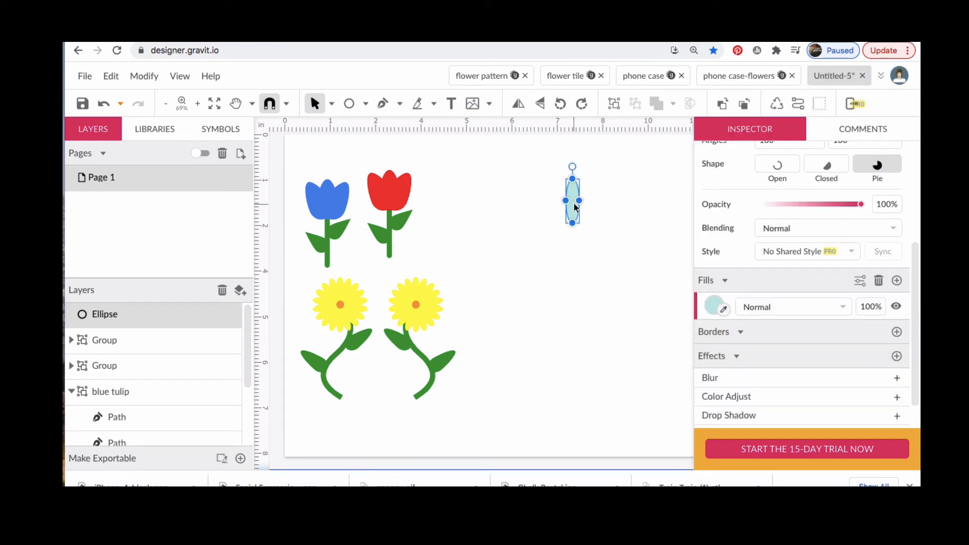
key("alt")
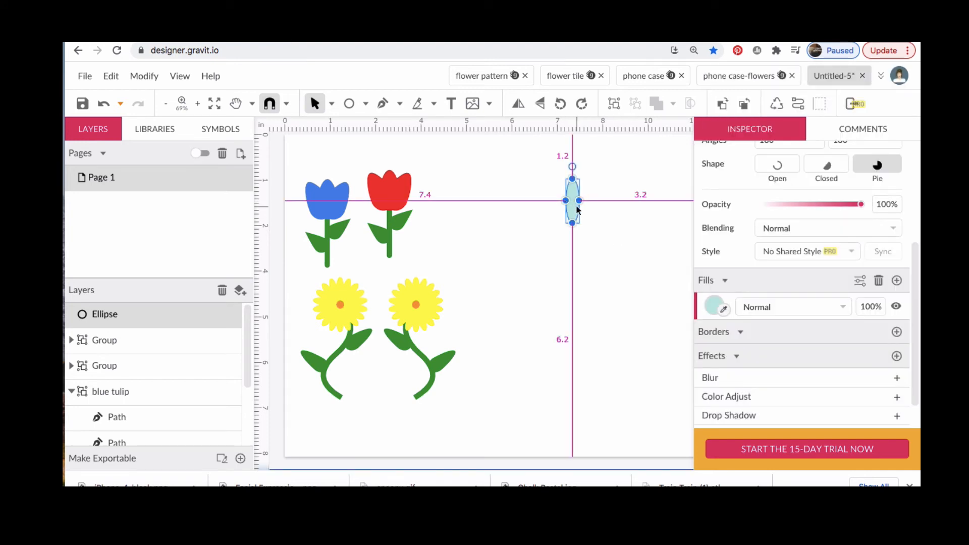
left_click_drag(574, 210, 573, 265)
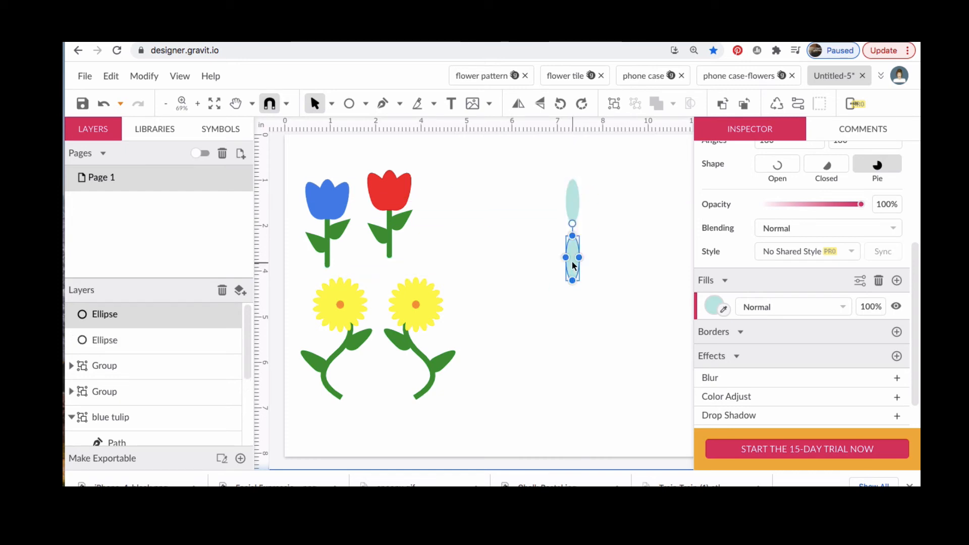
Group the two ellipses and rotate a duplicate of the group to 45° in place.
left_click(576, 197, "shift")
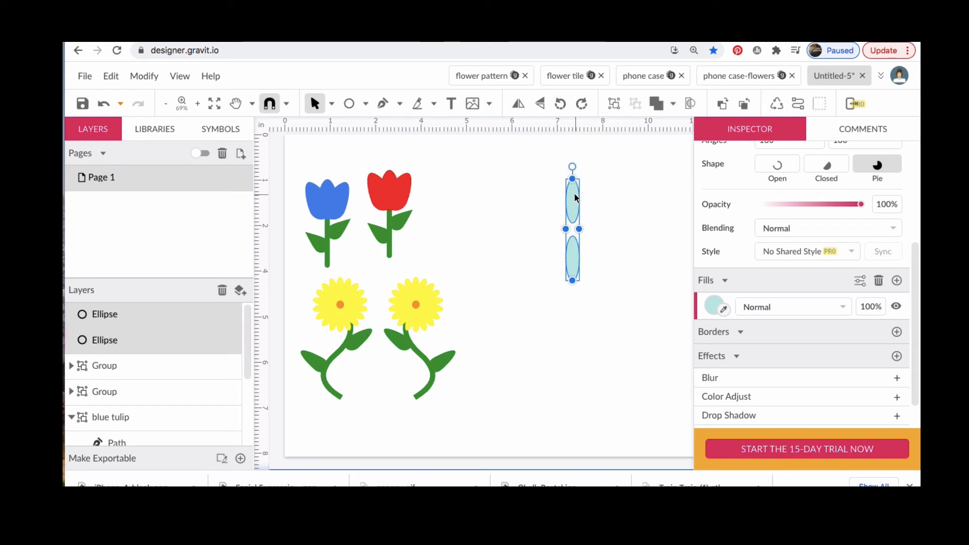
left_click(616, 105)
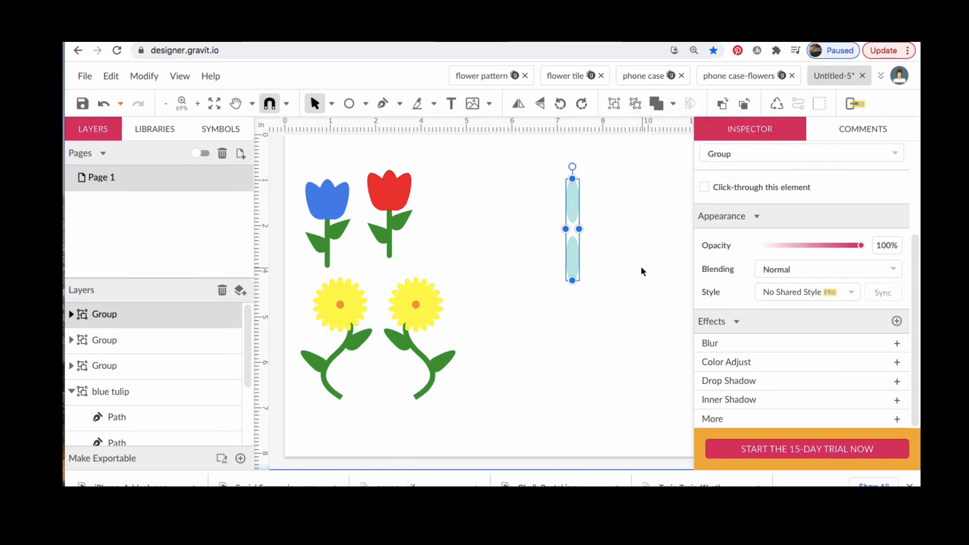
key("super+d")
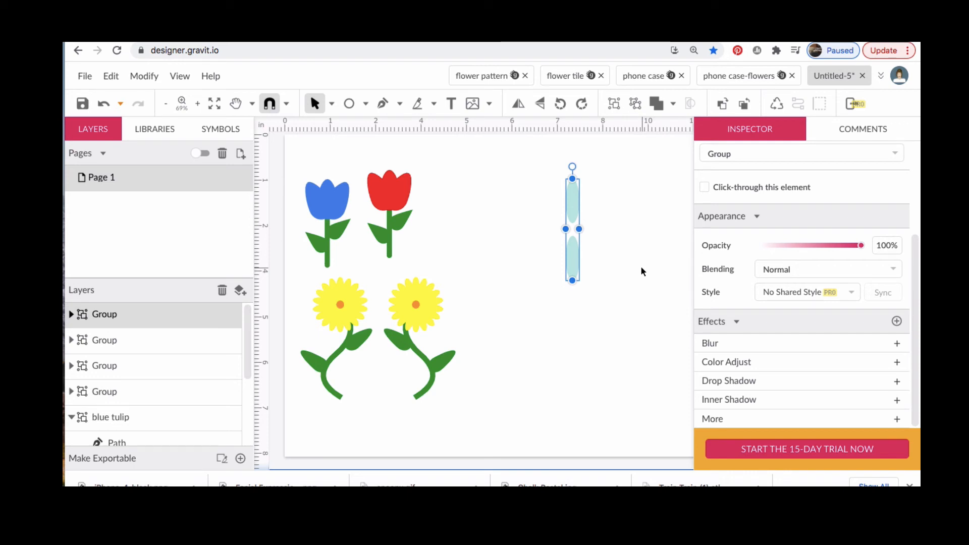
scroll(802, 233, "up", 3)
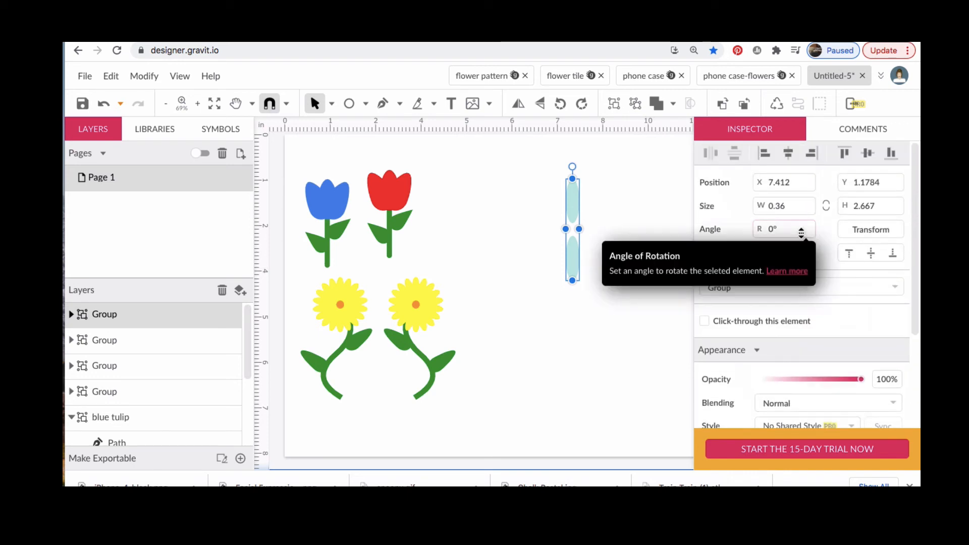
left_click(769, 228)
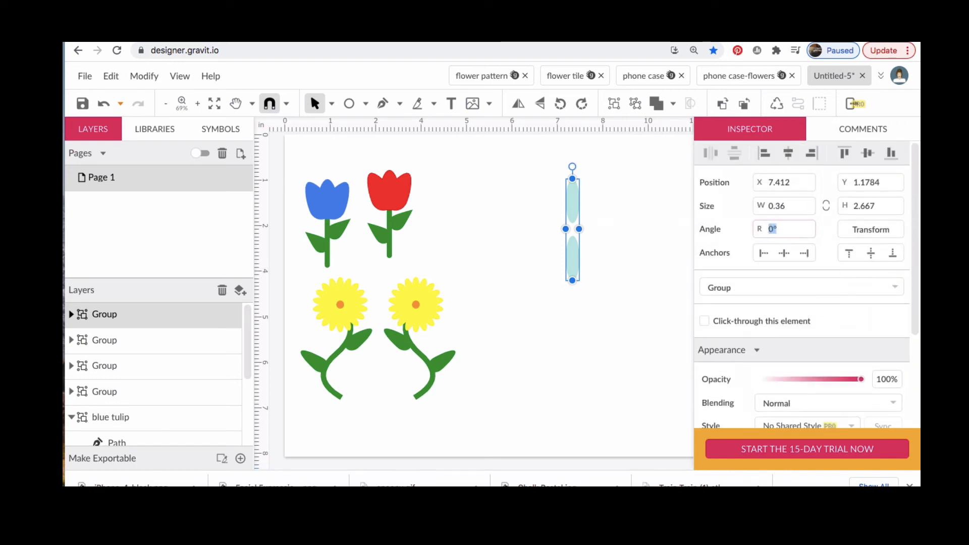
type("45")
key("Return")
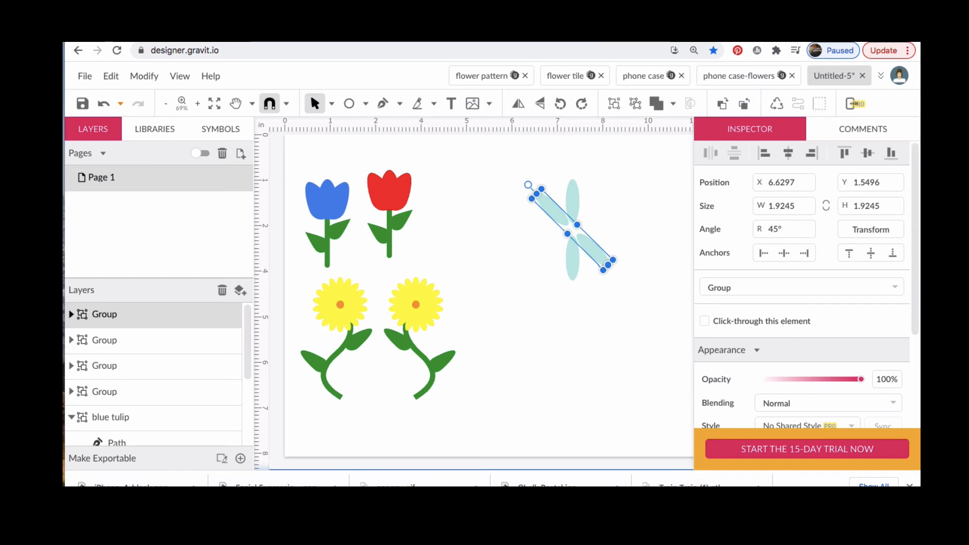
Repeat the rotated duplicate twice, at 90° and 135°, to complete the ring of petals, and group all the petals together.
key("ctrl+d")
key("ctrl+d")
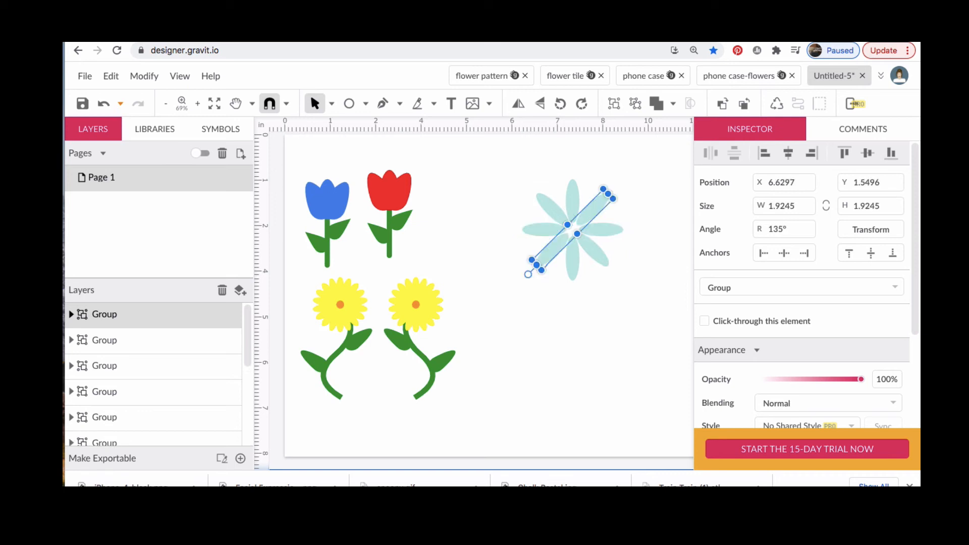
left_click(618, 305)
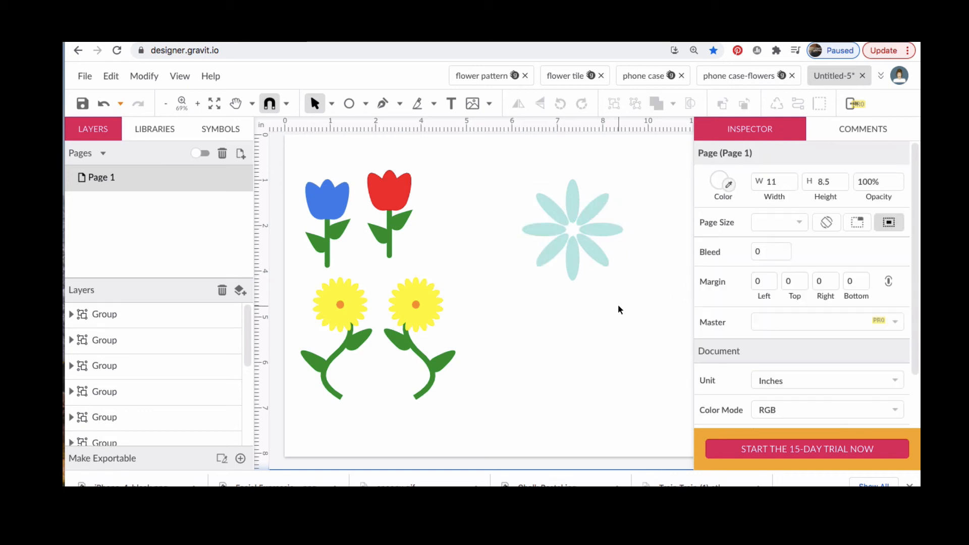
left_click_drag(511, 170, 642, 295)
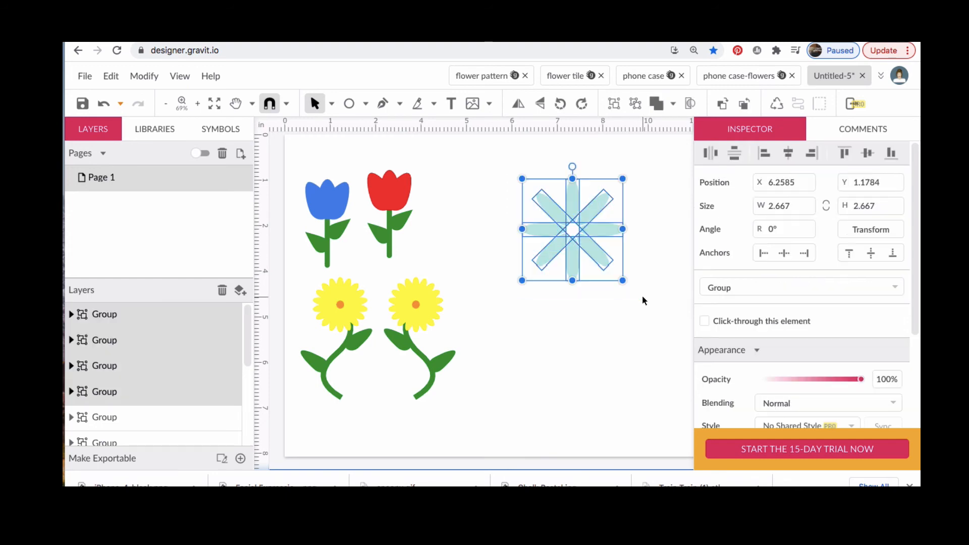
left_click(615, 103)
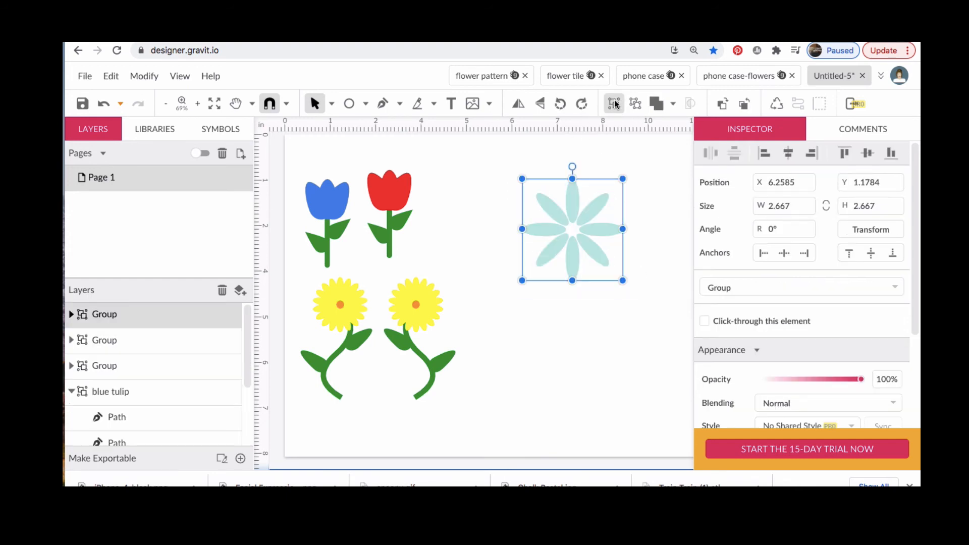
Draw a circle about 0.52 in wide near the middle of the pale teal petals and fill it with orange (#FF9900).
left_click(349, 105)
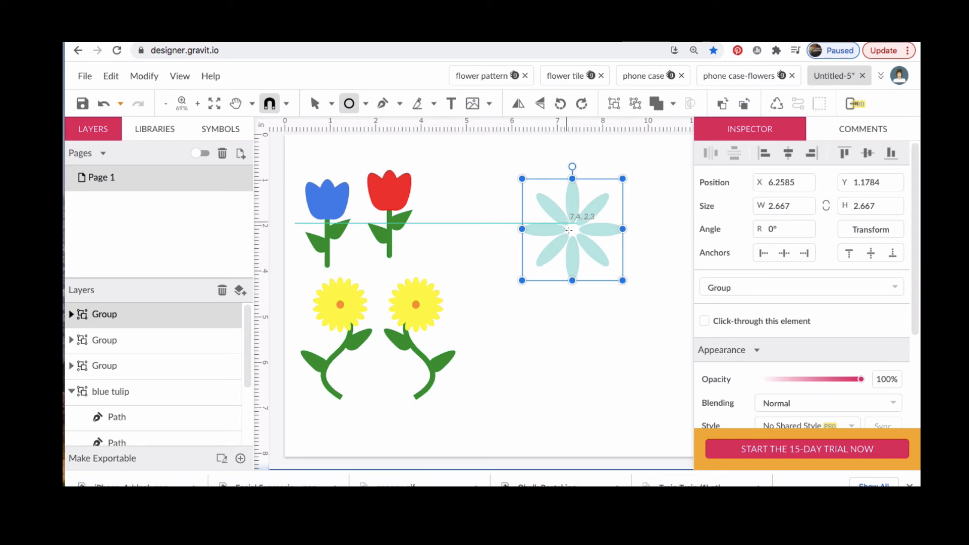
mouse_move(570, 230)
left_mouse_down()
mouse_move(581, 240)
mouse_move(571, 232)
left_mouse_up()
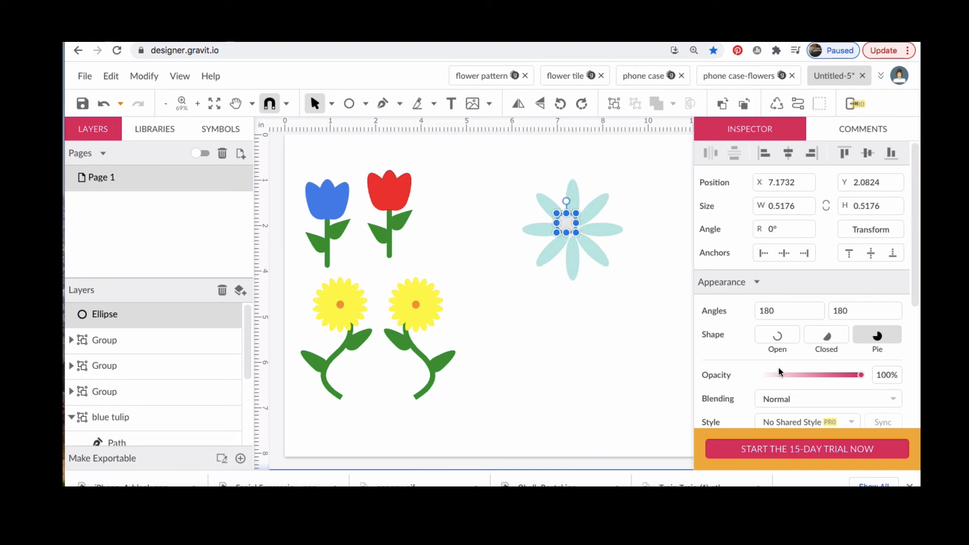
scroll(780, 369, "down", 3)
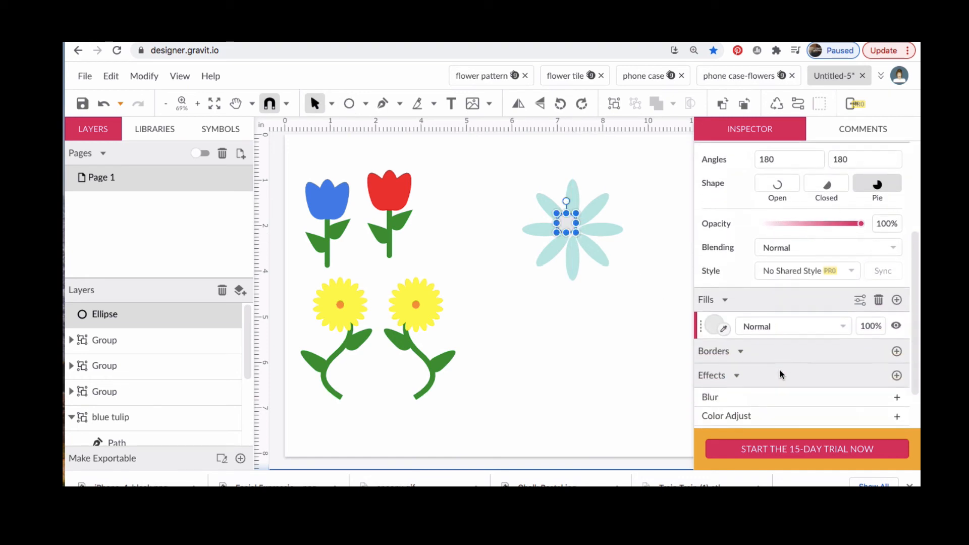
left_click(713, 324)
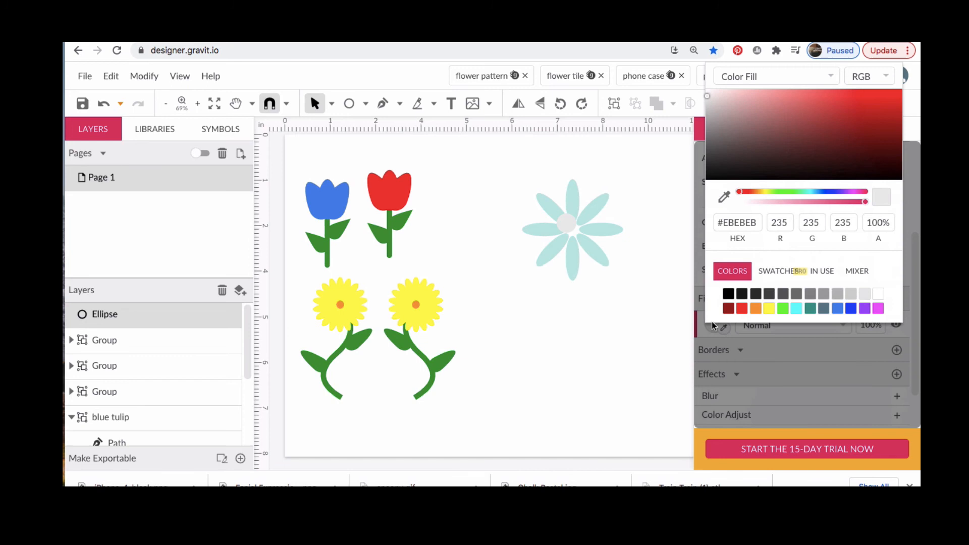
left_click(756, 308)
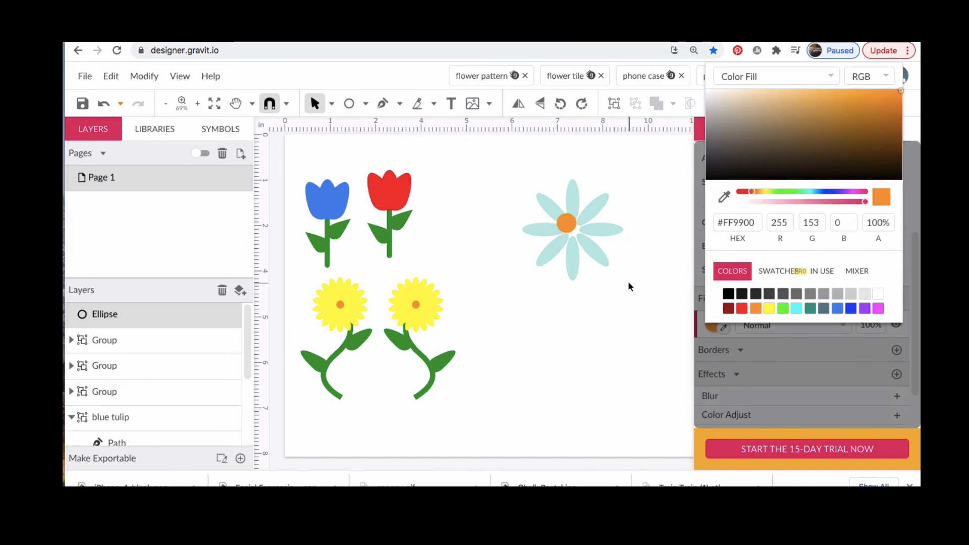
Move the orange circle onto the middle of the petals and align it with the petal group using Align Center and Align Middle.
left_click(566, 223)
left_click_drag(568, 227, 574, 233)
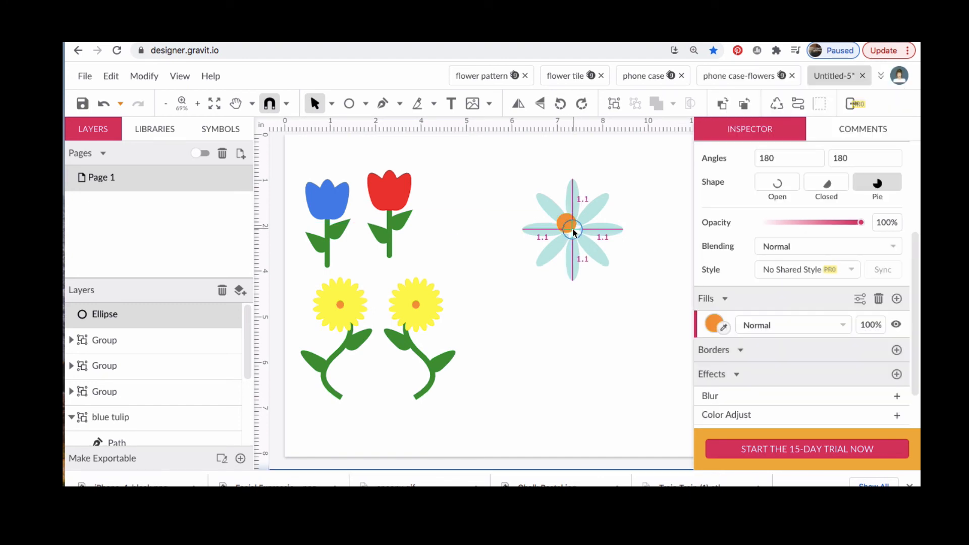
left_click(654, 249)
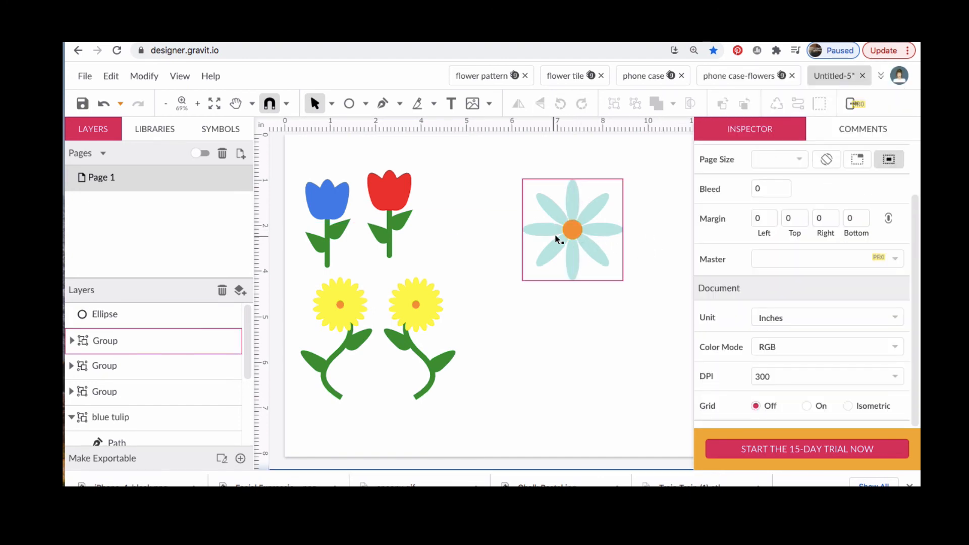
left_click(568, 231)
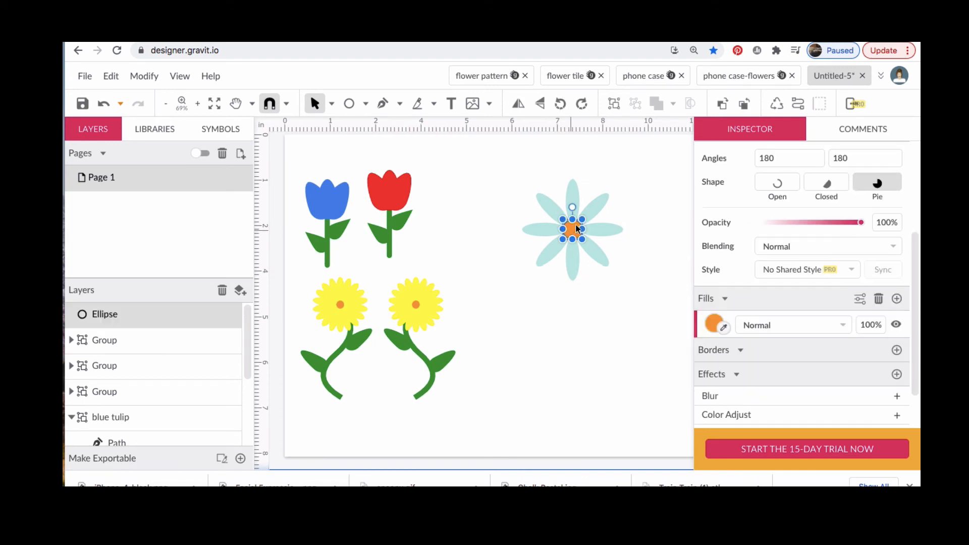
left_click(572, 193)
left_click(144, 77)
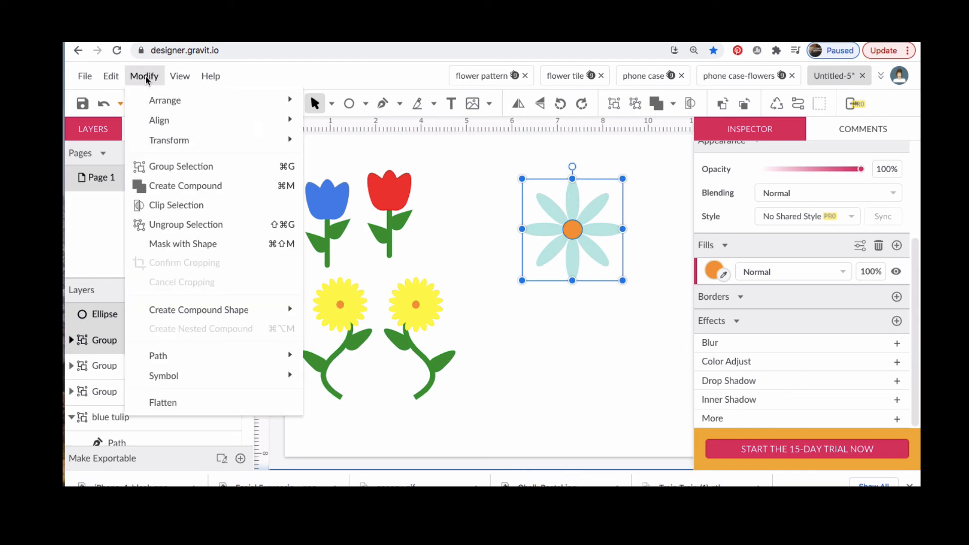
mouse_move(271, 135)
mouse_move(225, 122)
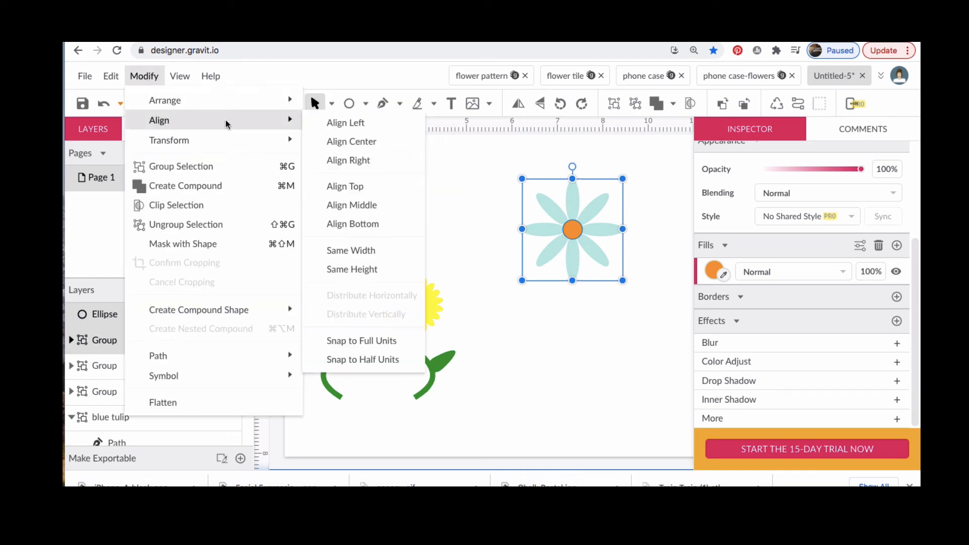
left_click(356, 142)
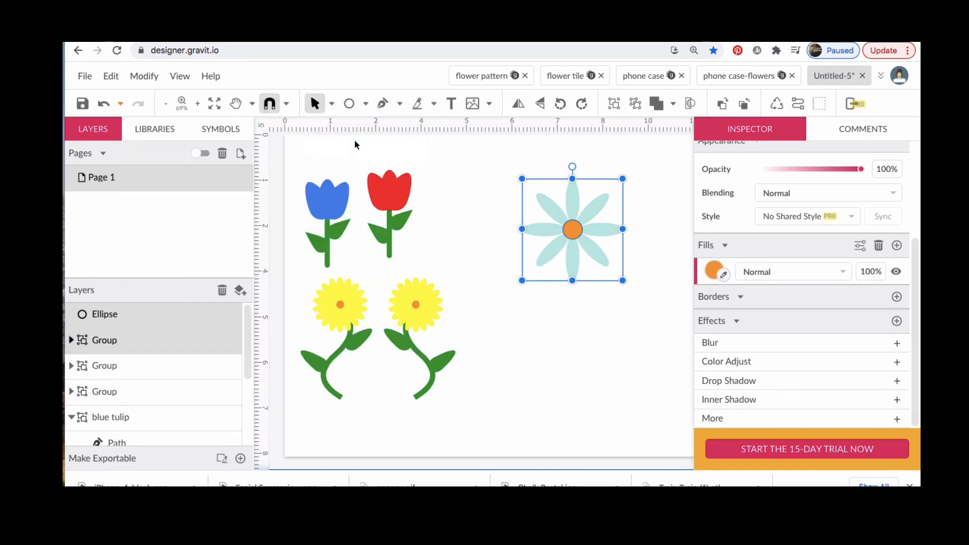
left_click(144, 76)
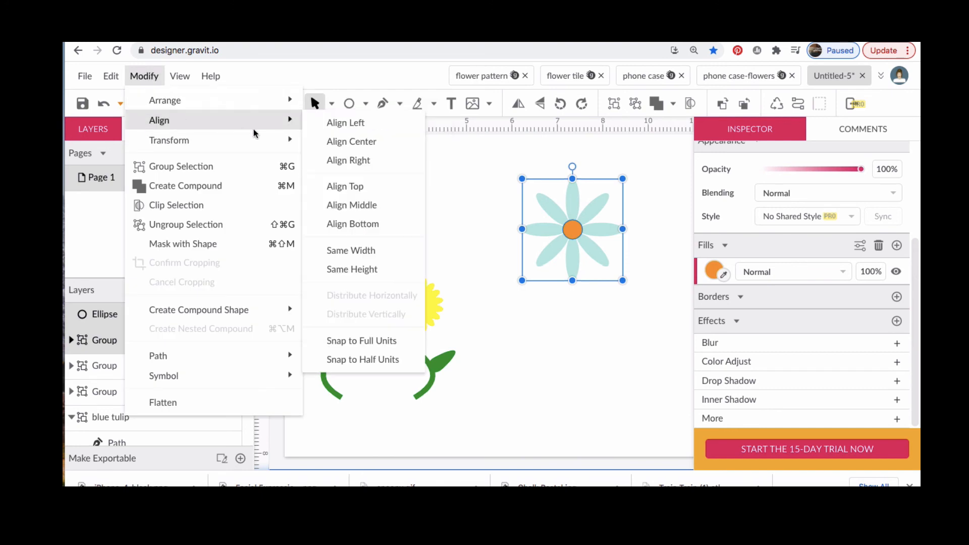
mouse_move(292, 122)
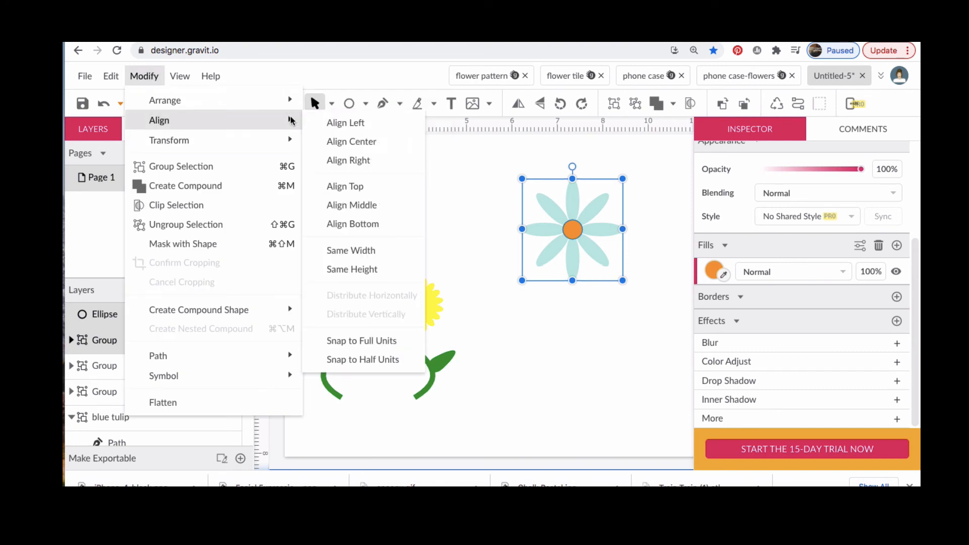
left_click(346, 205)
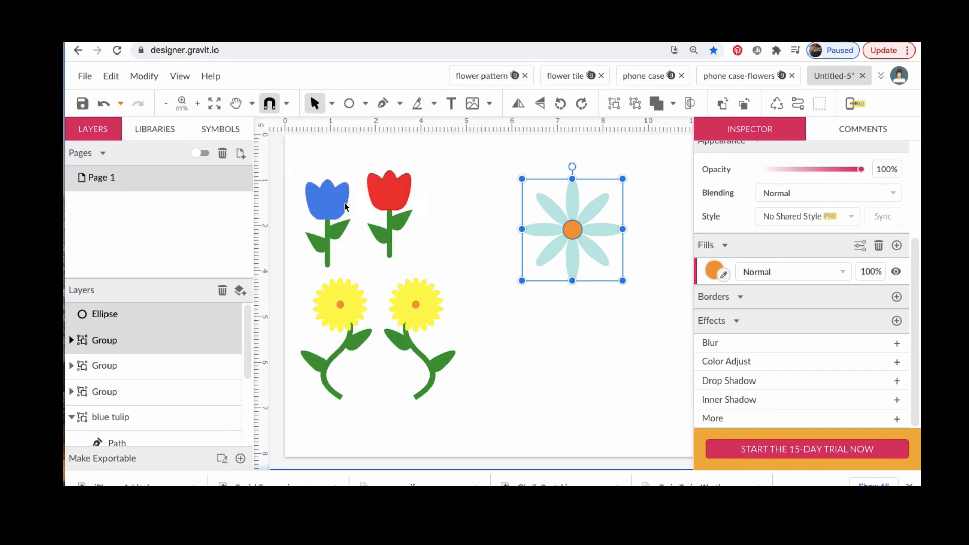
Group the pale teal petals and the orange circle into a single flower.
left_click(625, 151)
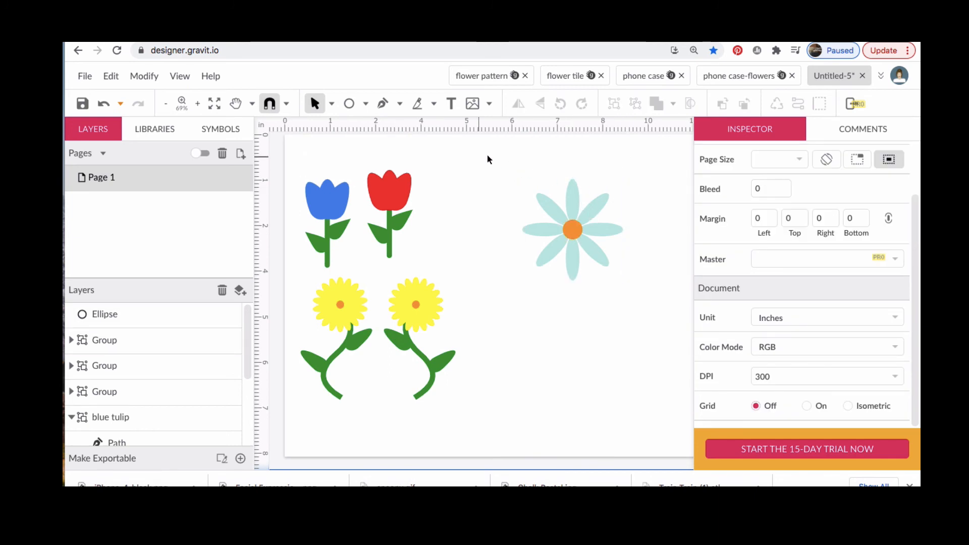
left_click_drag(511, 166, 638, 303)
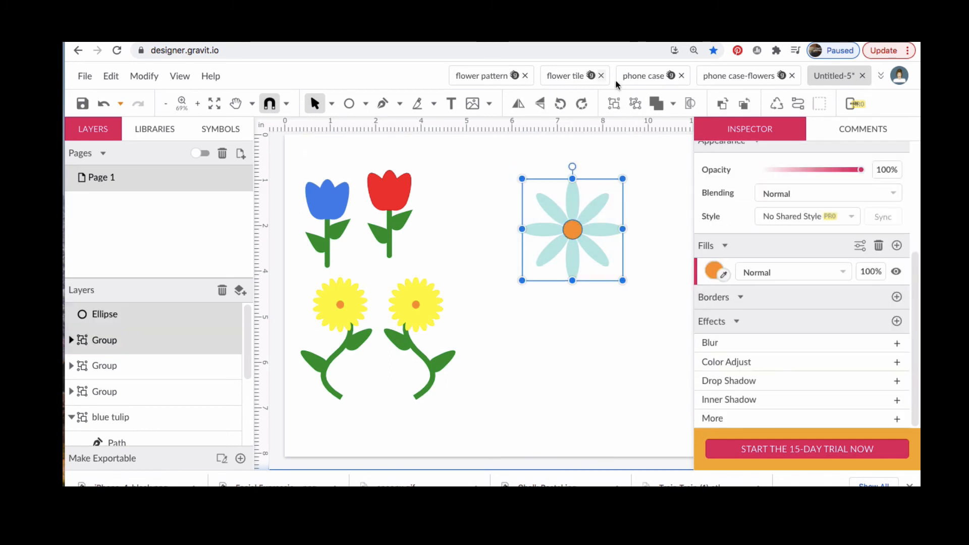
left_click(614, 104)
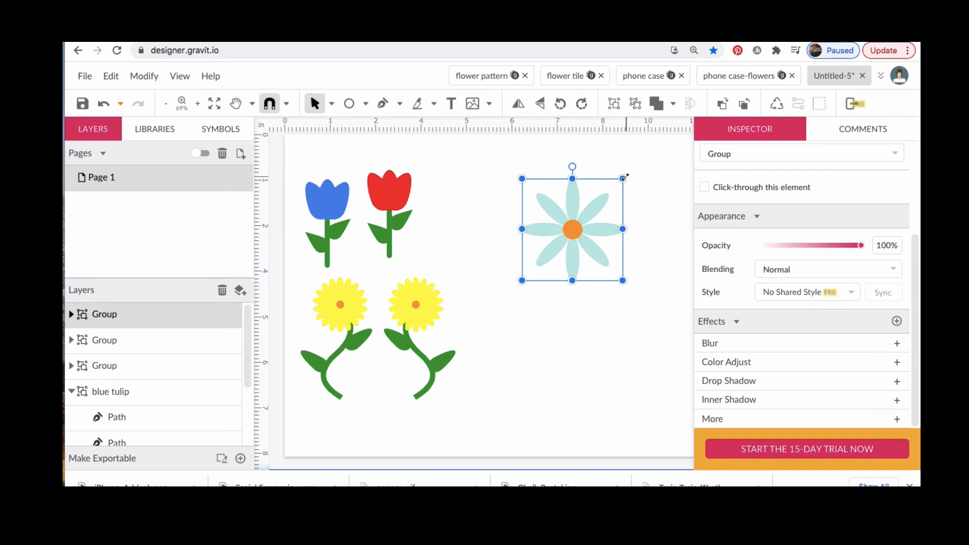
Shrink the teal flower proportionally to about 60% of its size and place it right of the red tulip, above the second yellow flower.
left_click_drag(602, 209, 584, 229)
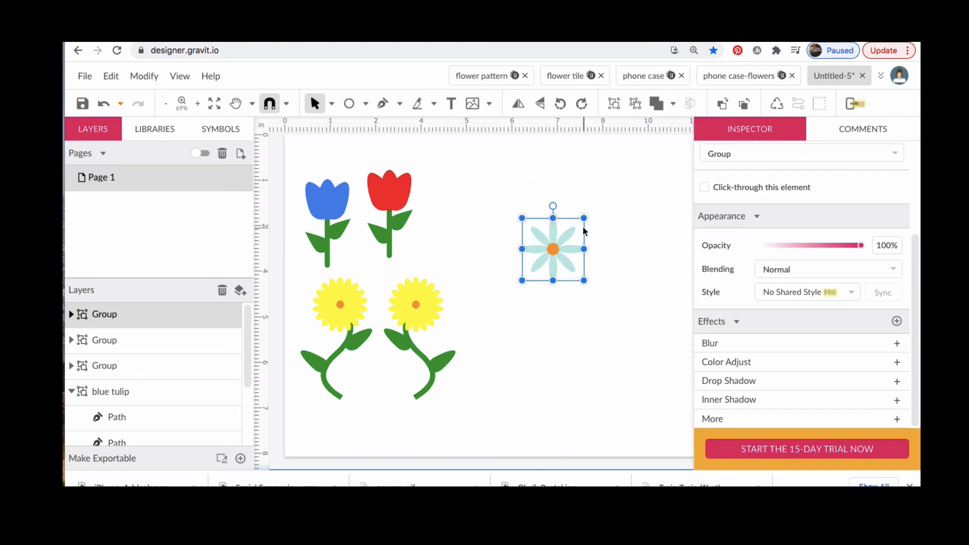
left_click_drag(558, 259, 458, 251)
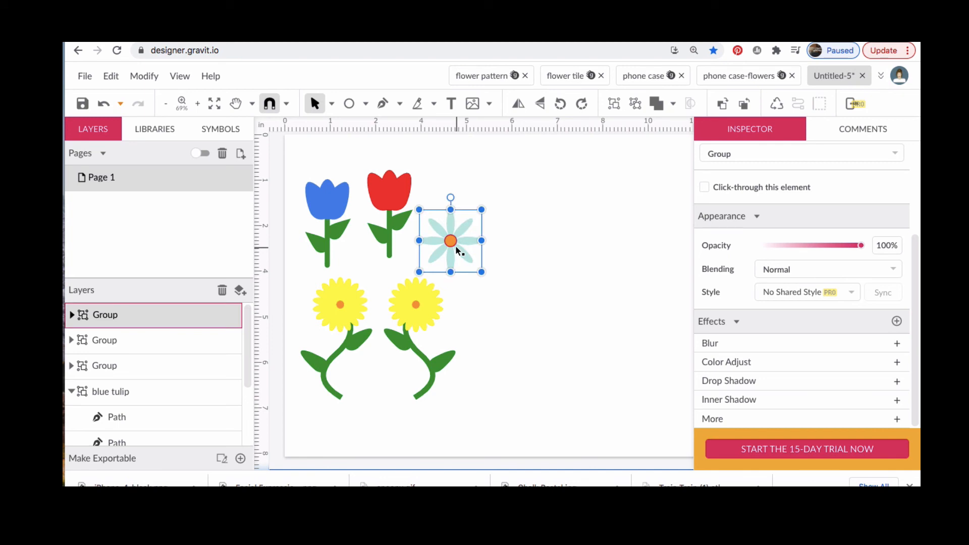
left_click(577, 298)
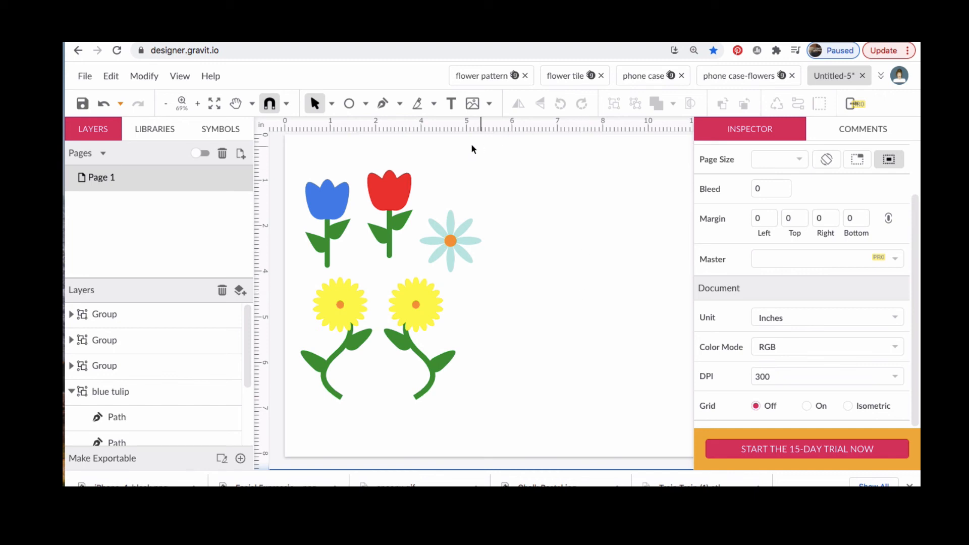
Draw a circle about 0.82 in wide right of the teal flower and fill it with the green sampled from the yellow flower's stem.
left_click(349, 104)
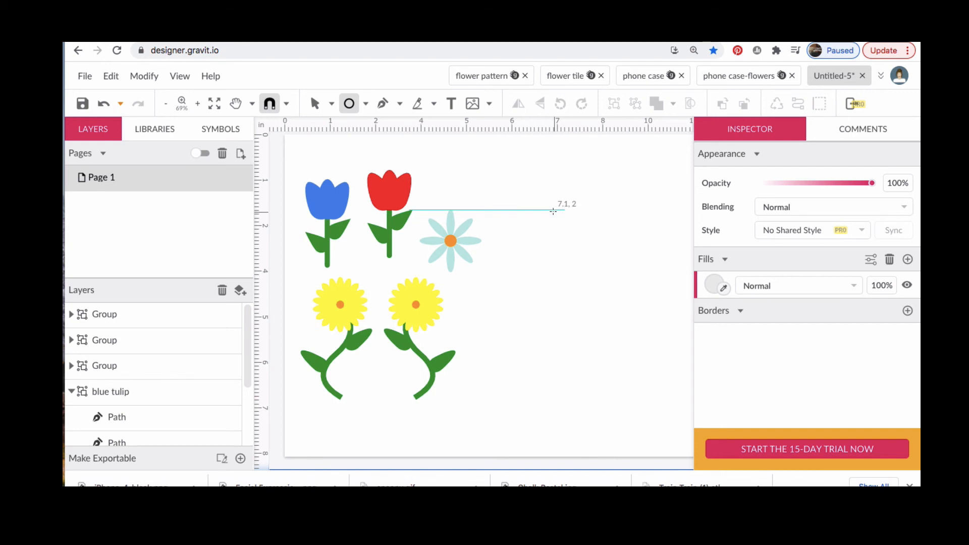
left_click_drag(554, 211, 569, 241)
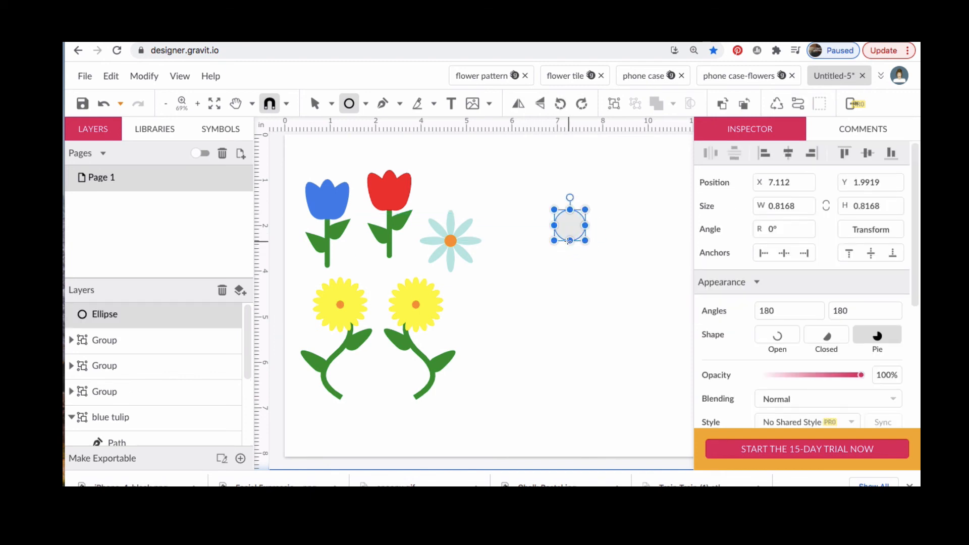
scroll(794, 314, "down", 2)
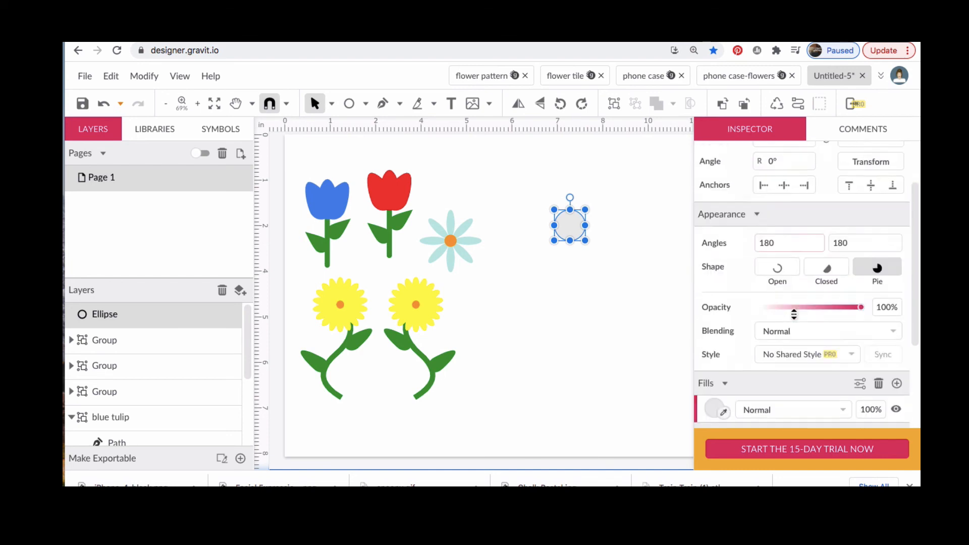
scroll(794, 314, "down", 1)
left_click(724, 327)
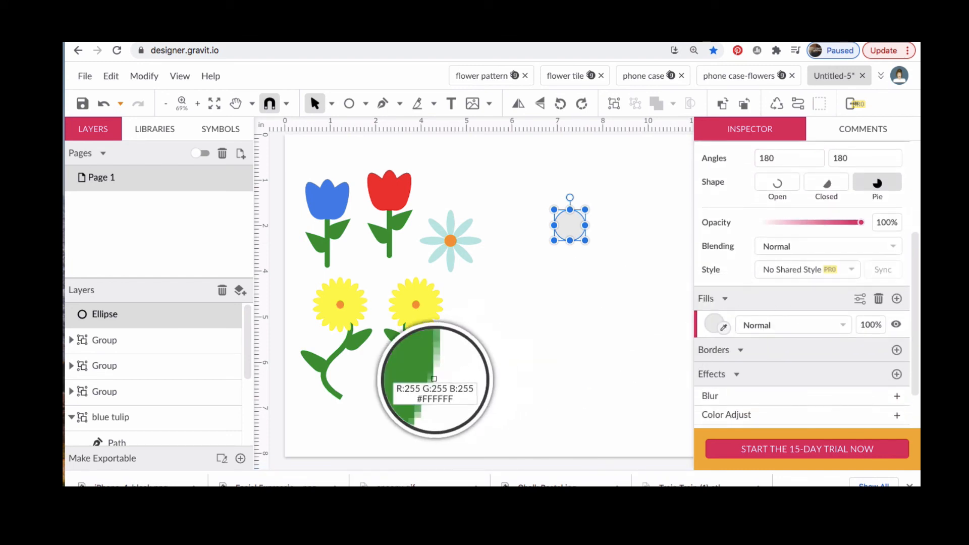
left_click(433, 379)
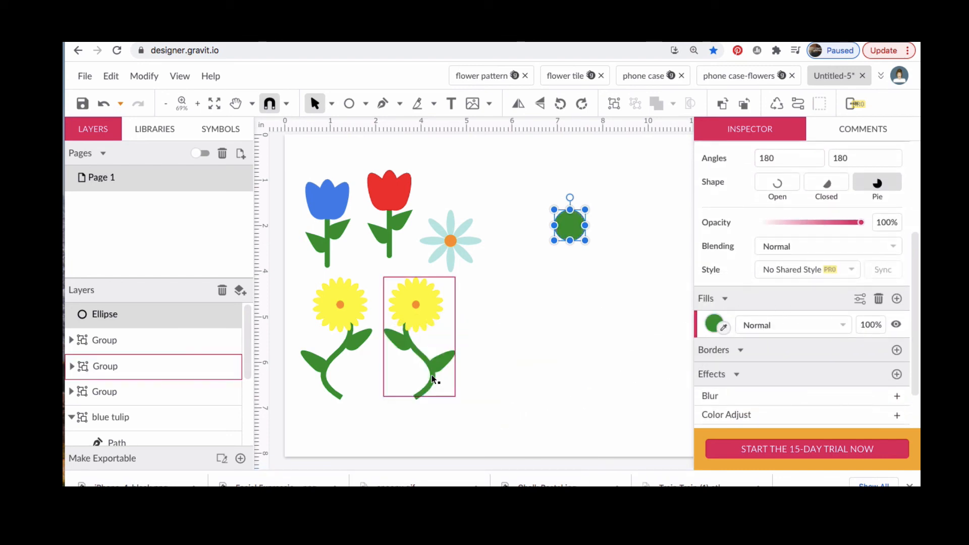
Convert the green circle to a path and reshape its nodes into a tall, slim leaf about 0.46 in wide.
left_click(796, 104)
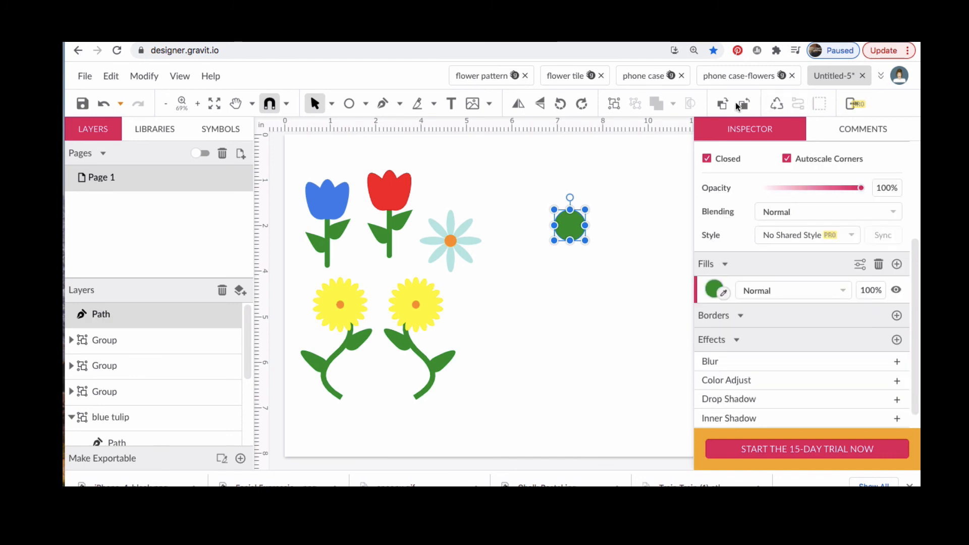
left_click(331, 105)
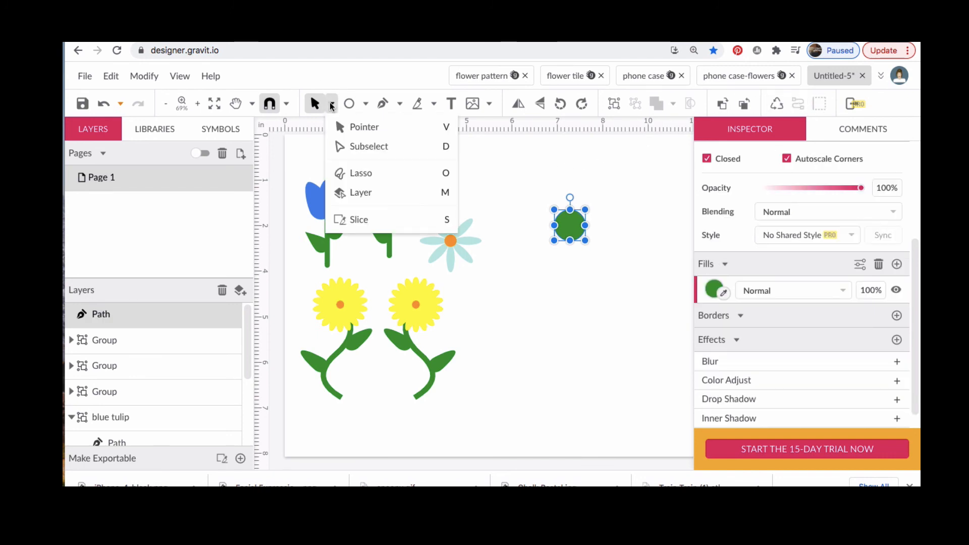
left_click(361, 146)
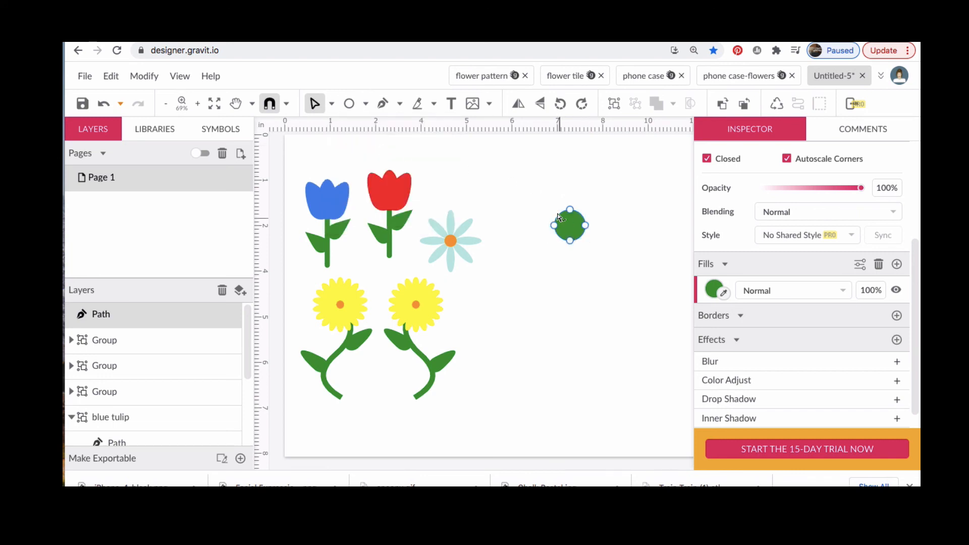
left_click_drag(570, 210, 570, 173)
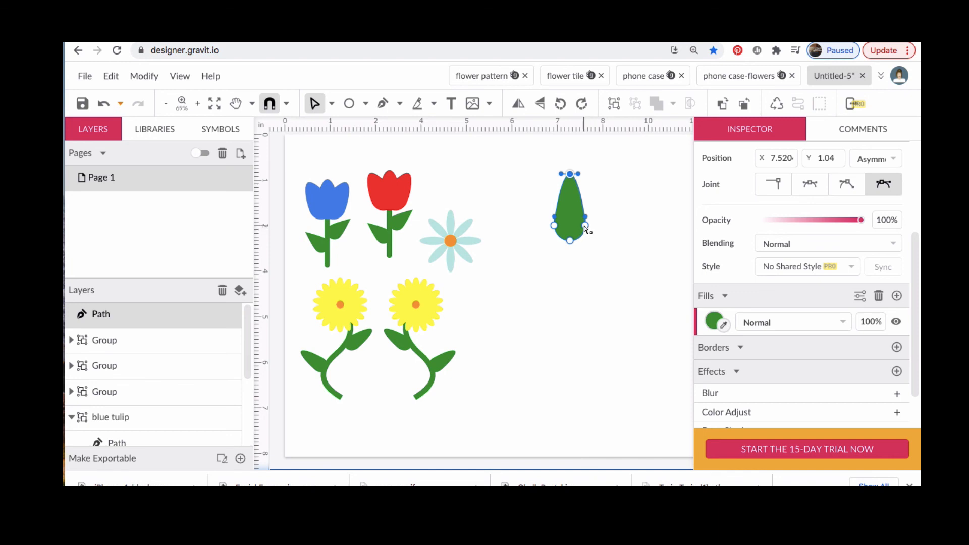
left_click_drag(586, 226, 560, 225)
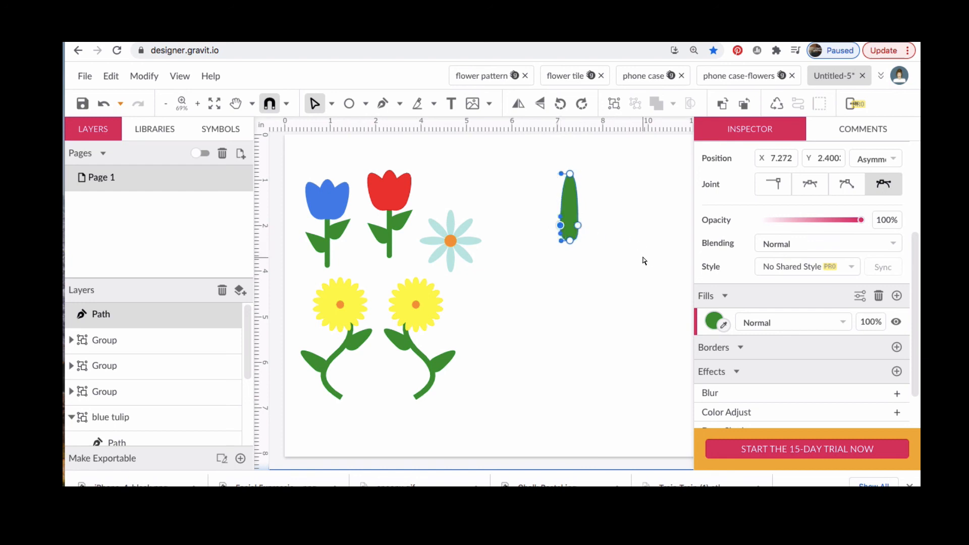
left_click(644, 260)
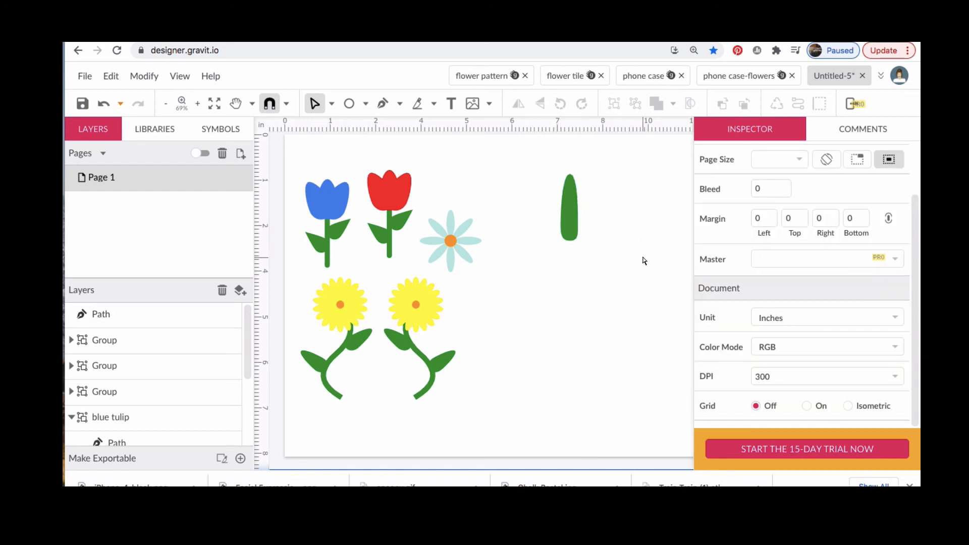
Duplicate the green leaf, flip the copy vertically and place it directly below the original so their blunt ends meet.
left_click(574, 215)
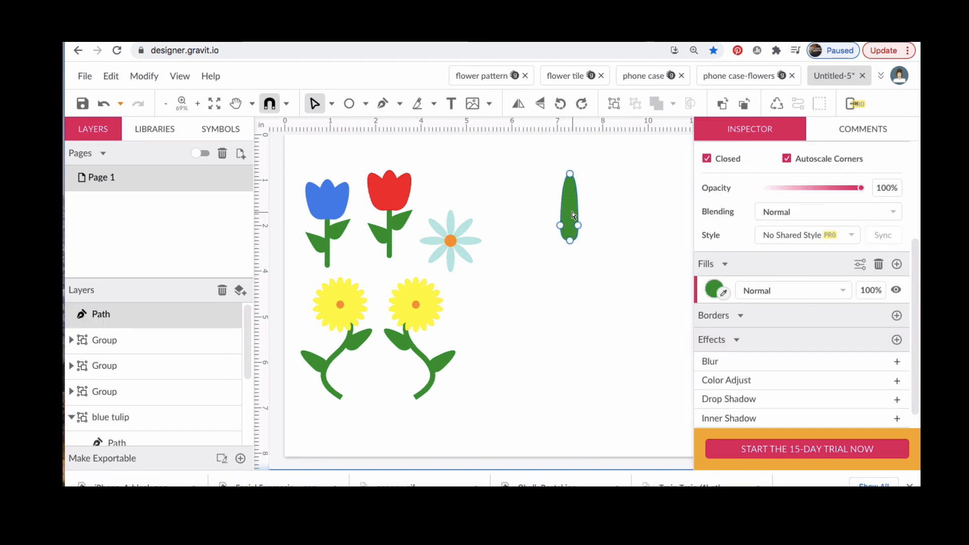
key("ctrl+d")
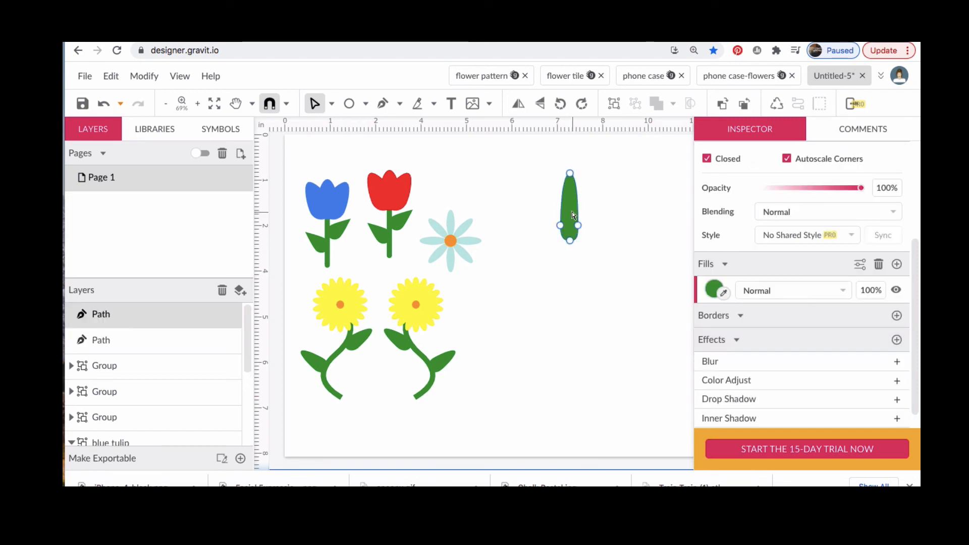
left_click(539, 104)
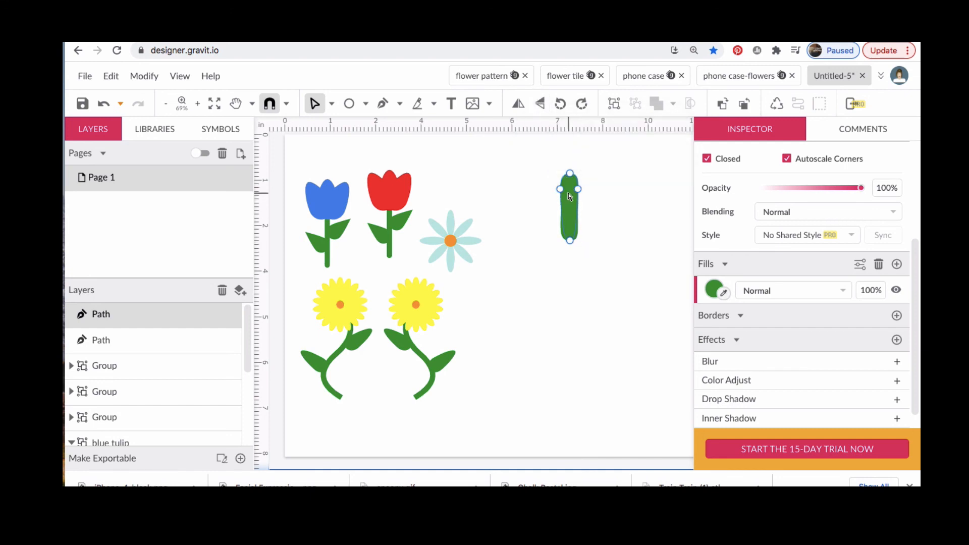
left_click_drag(570, 197, 571, 268)
left_click(332, 104)
left_click(347, 127)
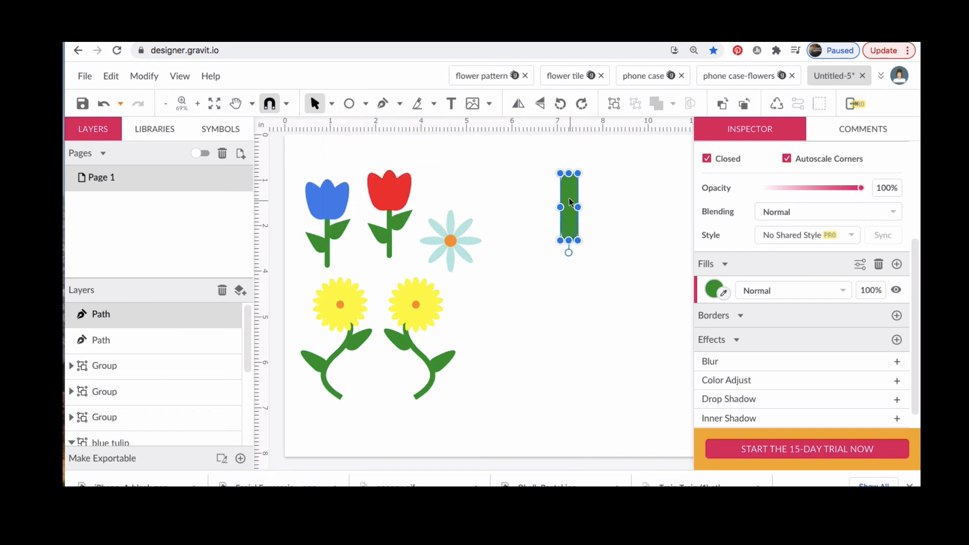
left_click_drag(570, 200, 570, 266)
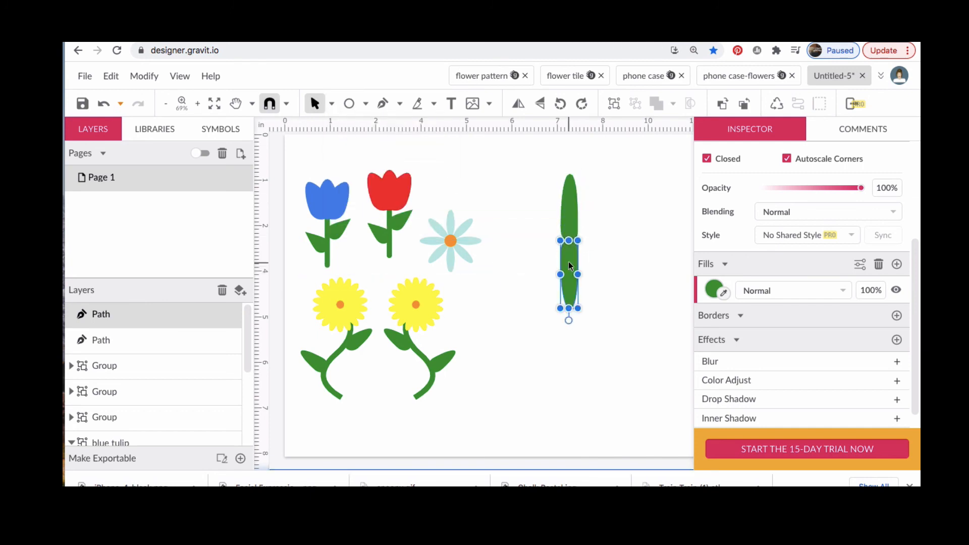
left_click(635, 257)
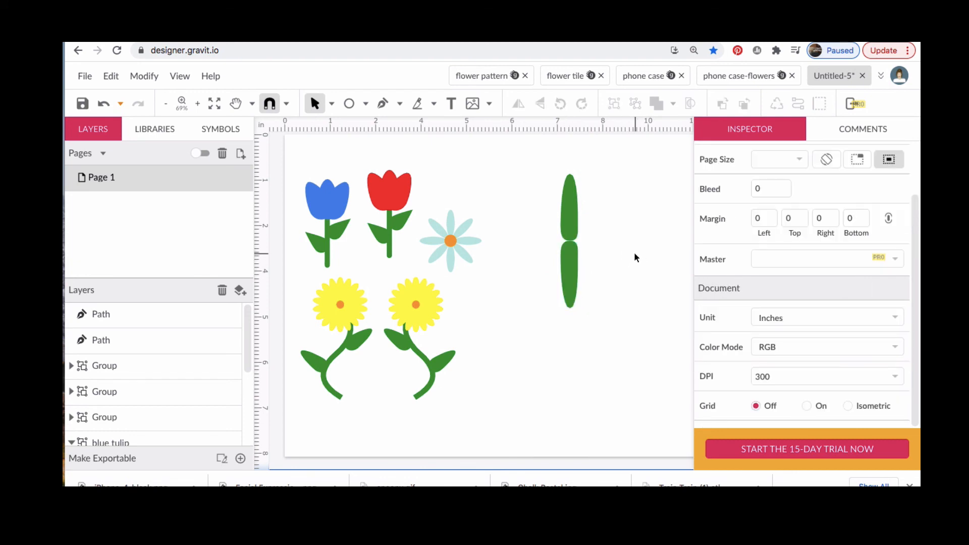
Duplicate the pair of green leaves and rotate the copy 90° to form a cross.
left_click(569, 217)
left_click(570, 266, "shift")
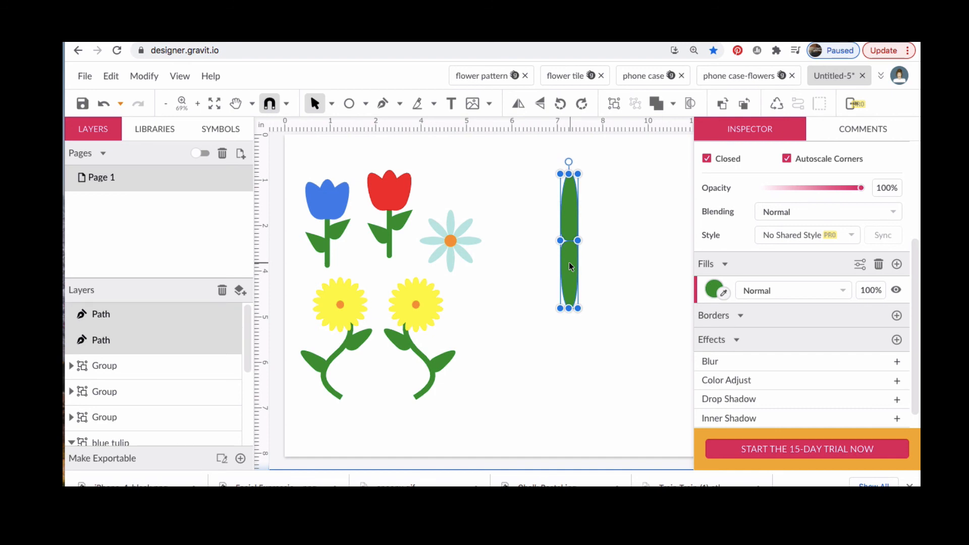
key("ctrl+d")
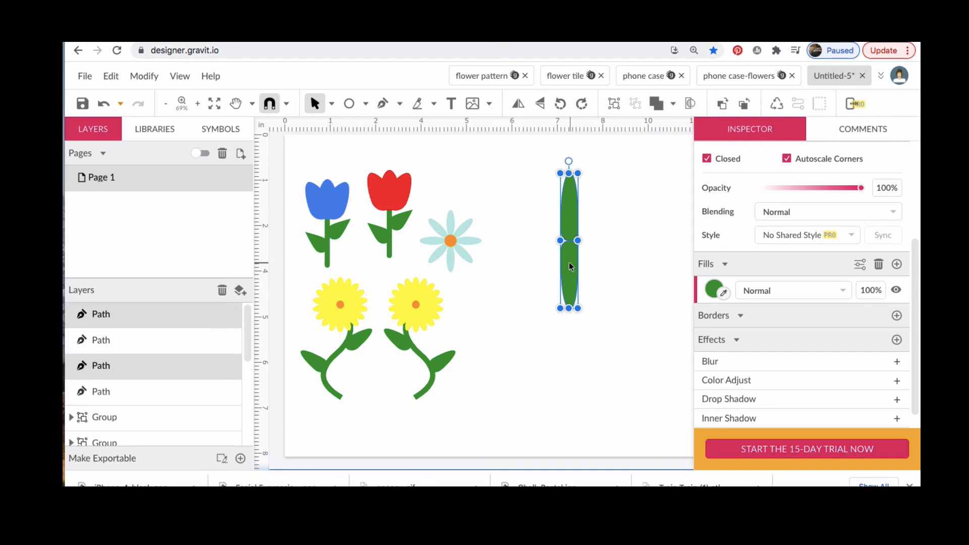
scroll(755, 202, "up", 5)
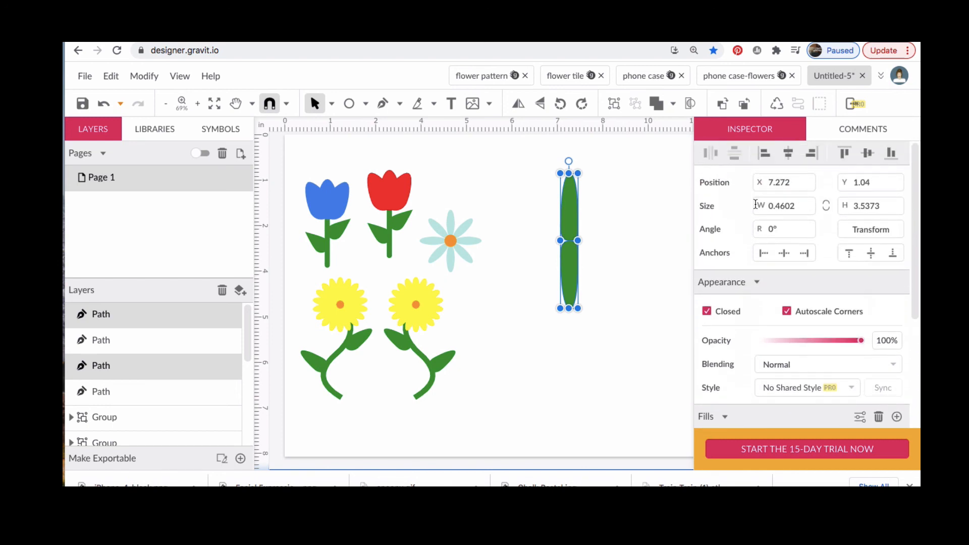
left_click(769, 227)
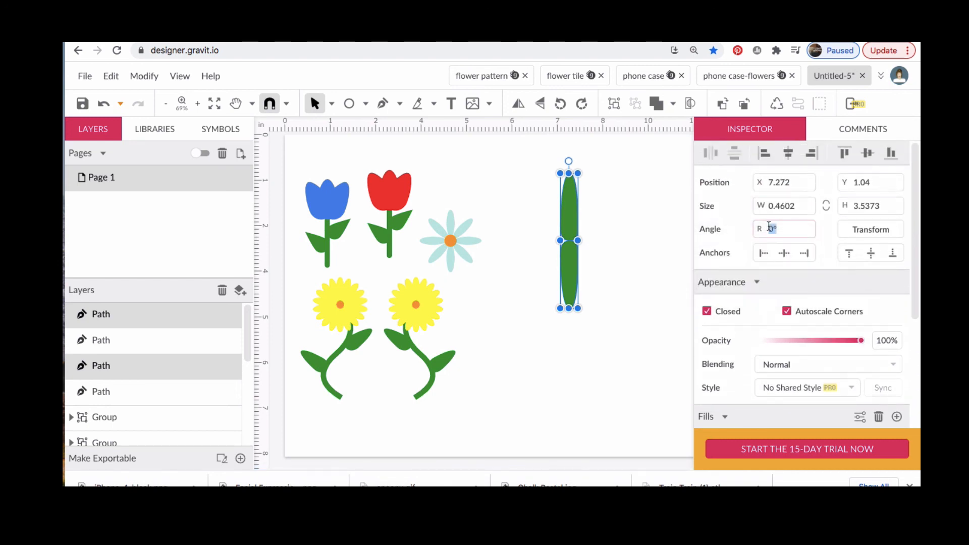
type("90")
key("Return")
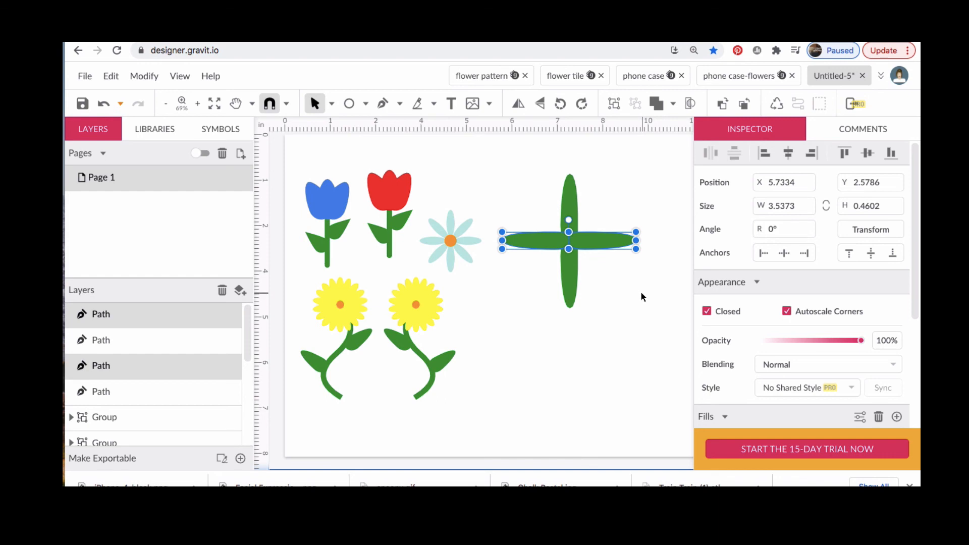
left_click(504, 162)
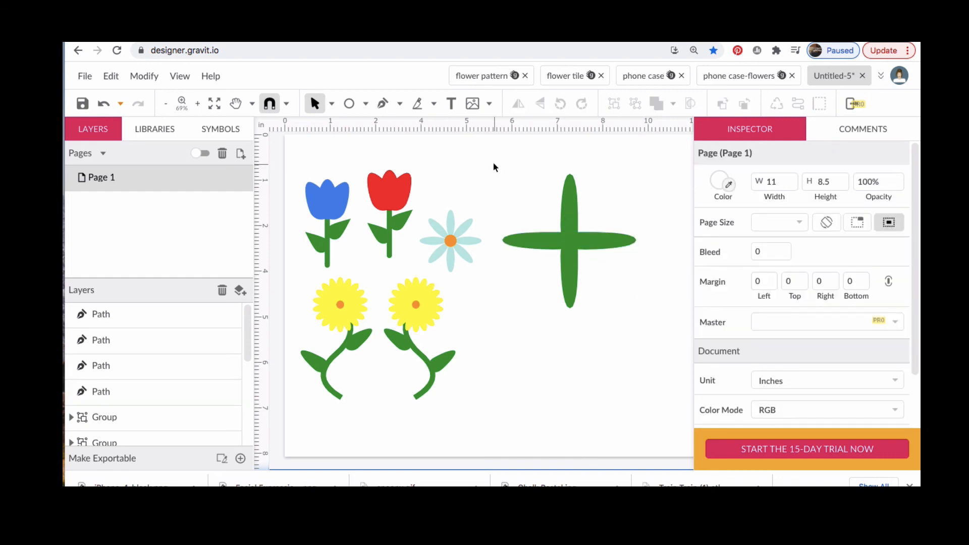
Group the four green leaves of the cross and shrink the group proportionally to about 1.52 in wide.
left_click_drag(487, 163, 642, 312)
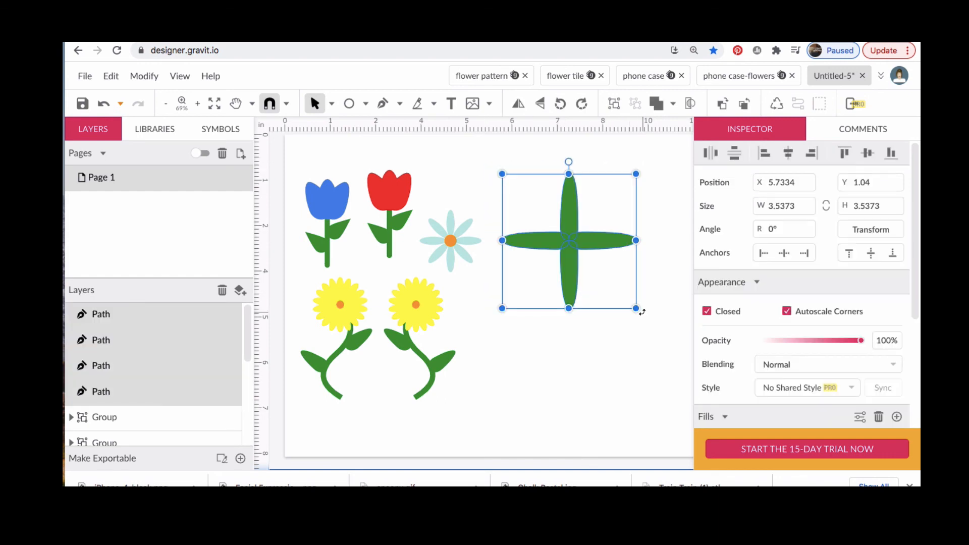
left_click(614, 104)
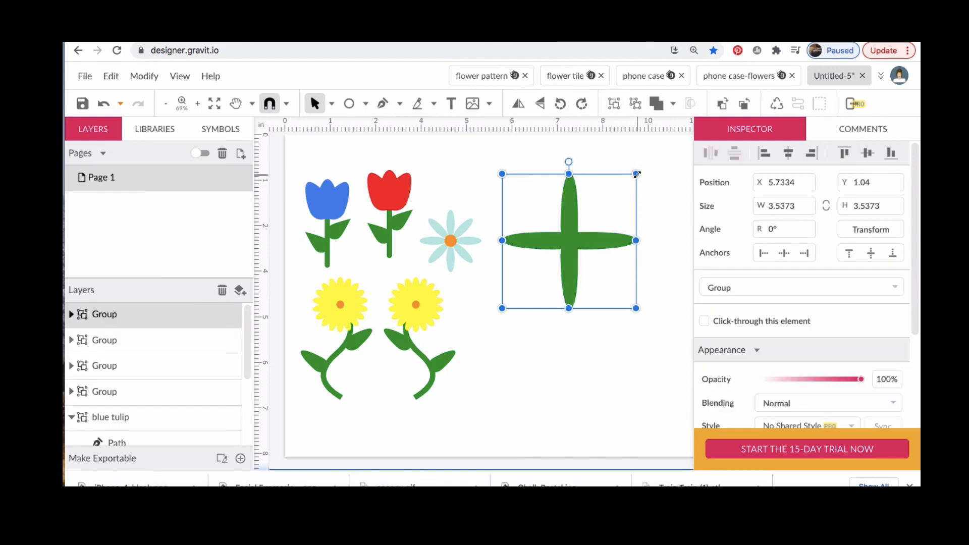
left_click_drag(637, 174, 580, 266)
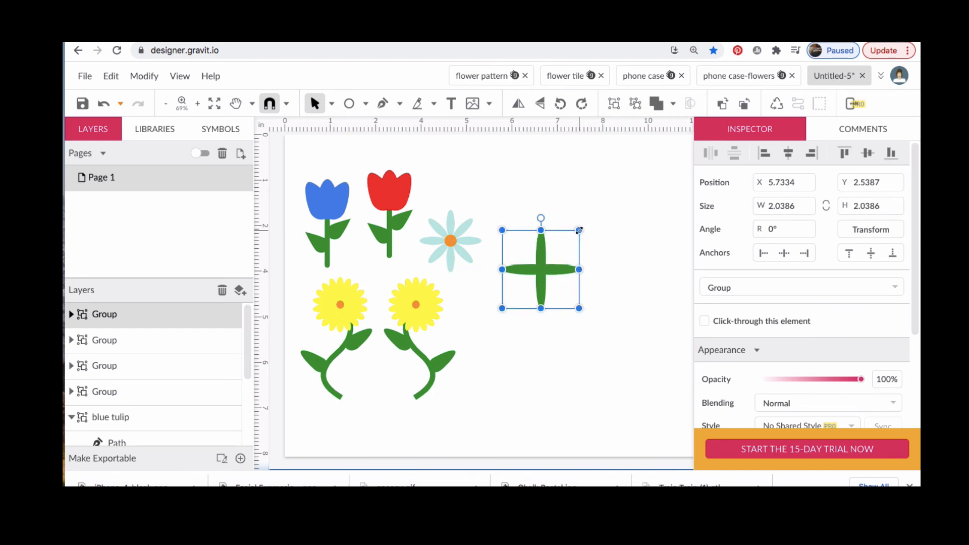
left_click_drag(579, 230, 560, 251)
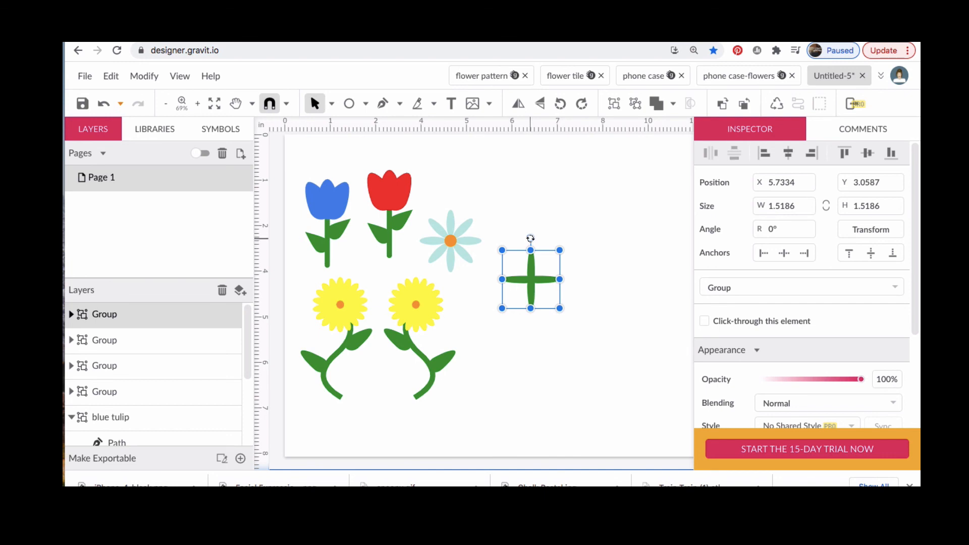
Duplicate the green cross, place the copy below the original and rotate it about 46° clockwise into an X.
key("super+d")
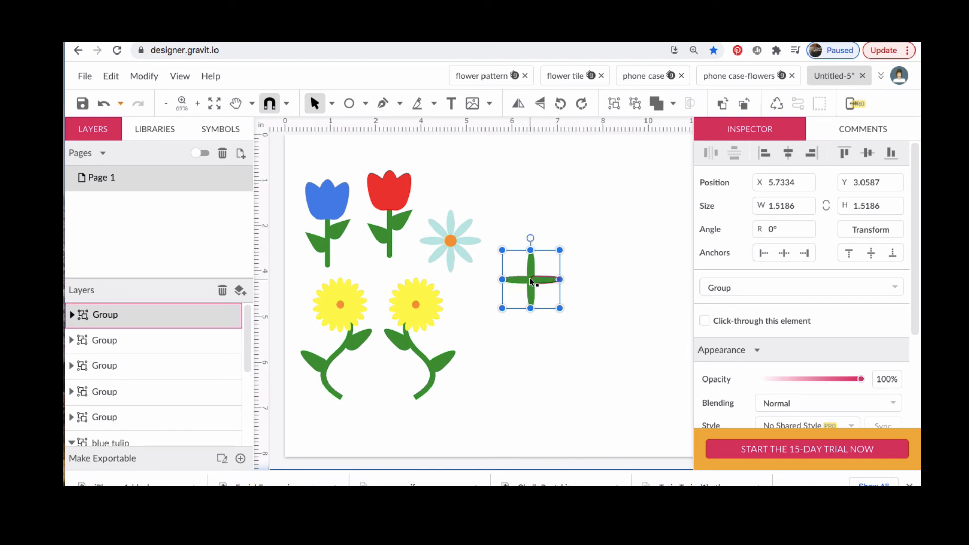
left_click_drag(531, 282, 526, 381)
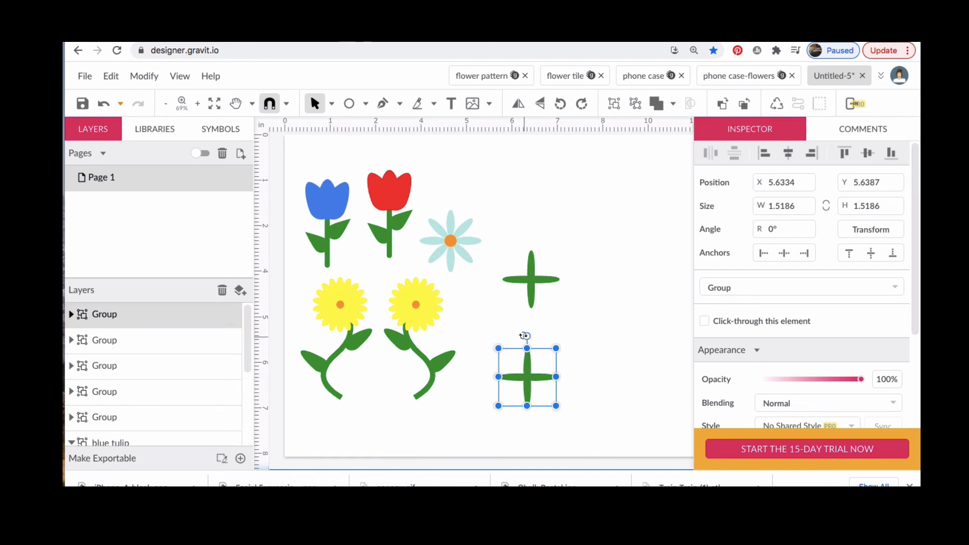
left_click_drag(526, 336, 558, 346)
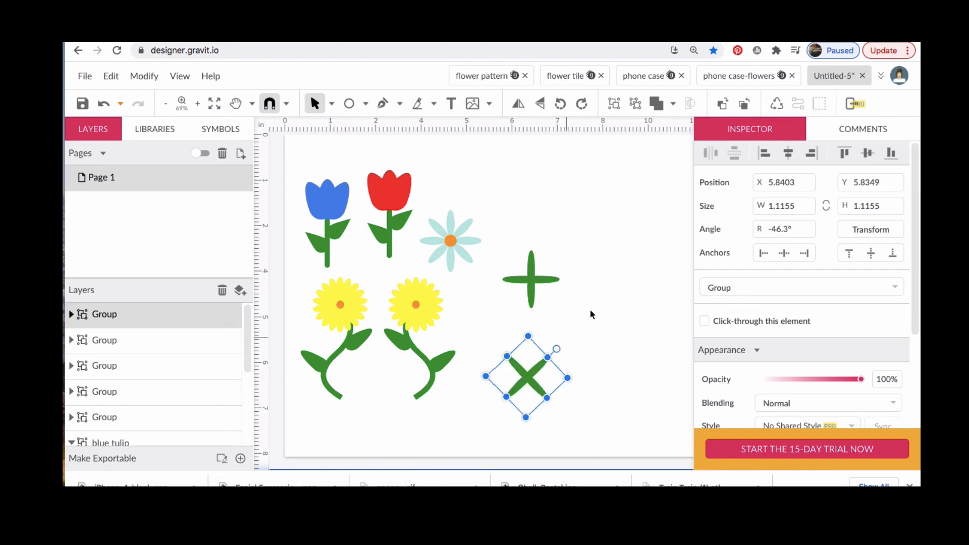
left_click(616, 298)
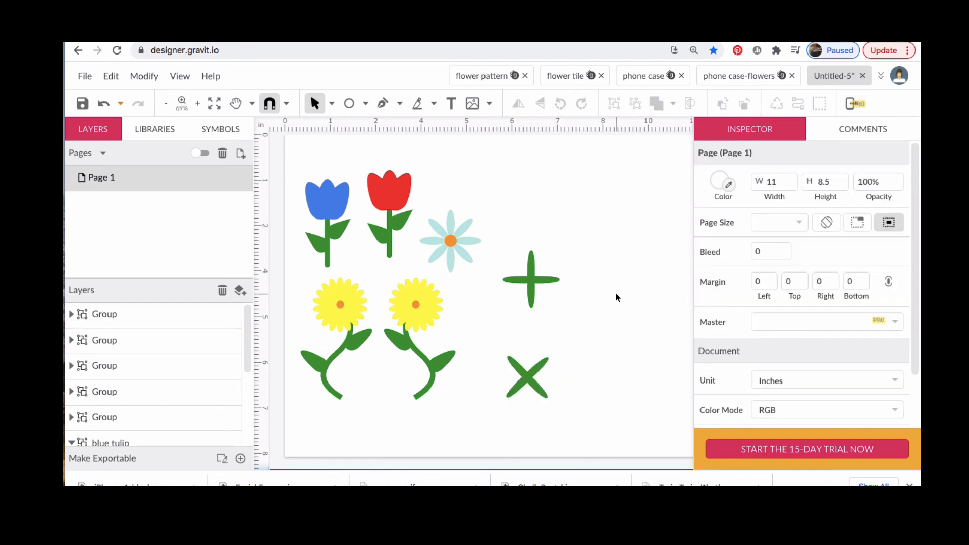